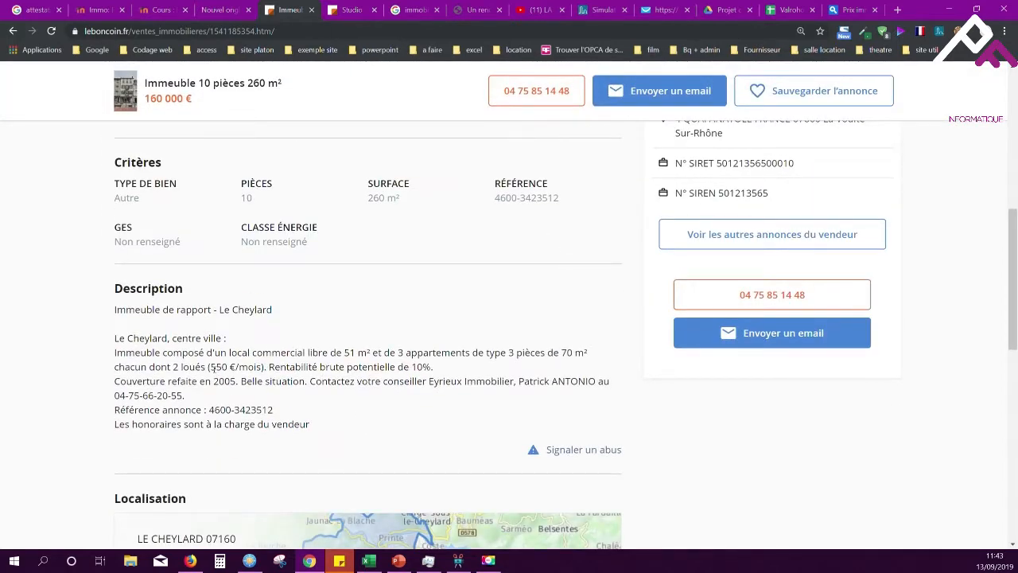
Step: Check the rent given in the listing's description and set the monthly rent in the rental yield calculator to 1100 €
{"action": "left_click_drag", "start_coordinate": [209, 366], "coordinate": [229, 367]}
{"action": "scroll", "coordinate": [325, 391], "scroll_direction": "up", "scroll_amount": 8}
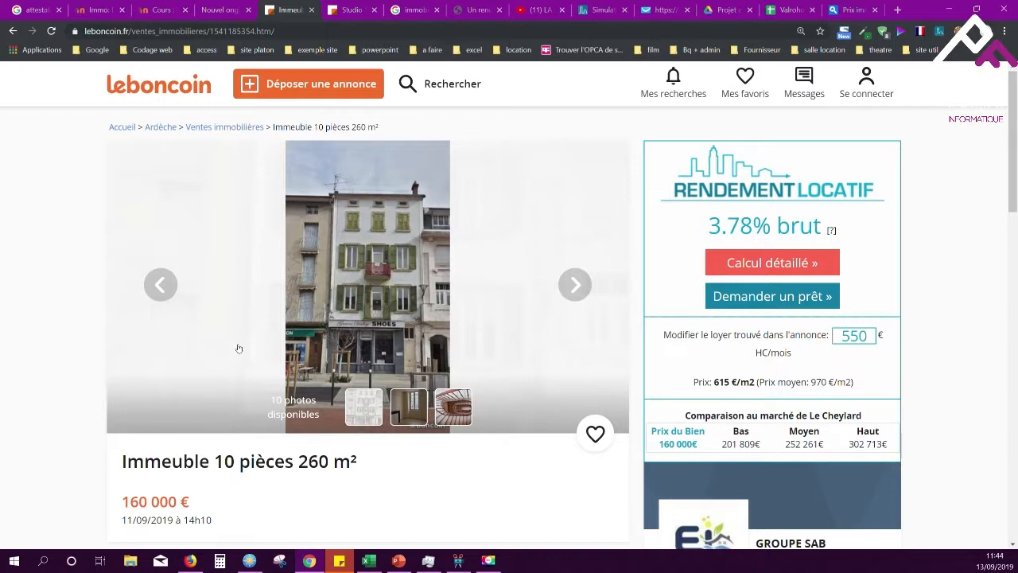
{"action": "scroll", "coordinate": [398, 287], "scroll_direction": "down", "scroll_amount": 1}
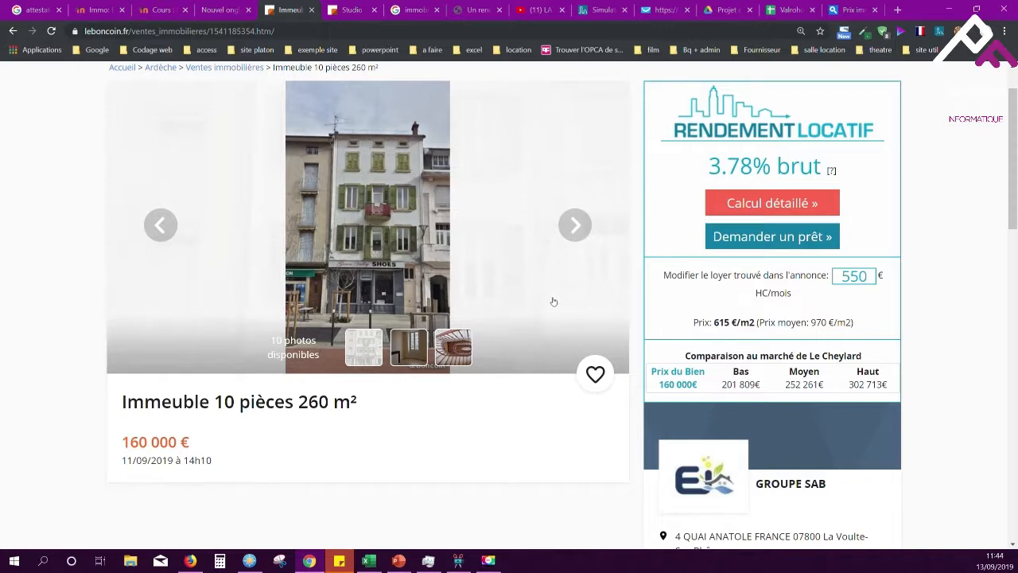
{"action": "double_click", "coordinate": [866, 275]}
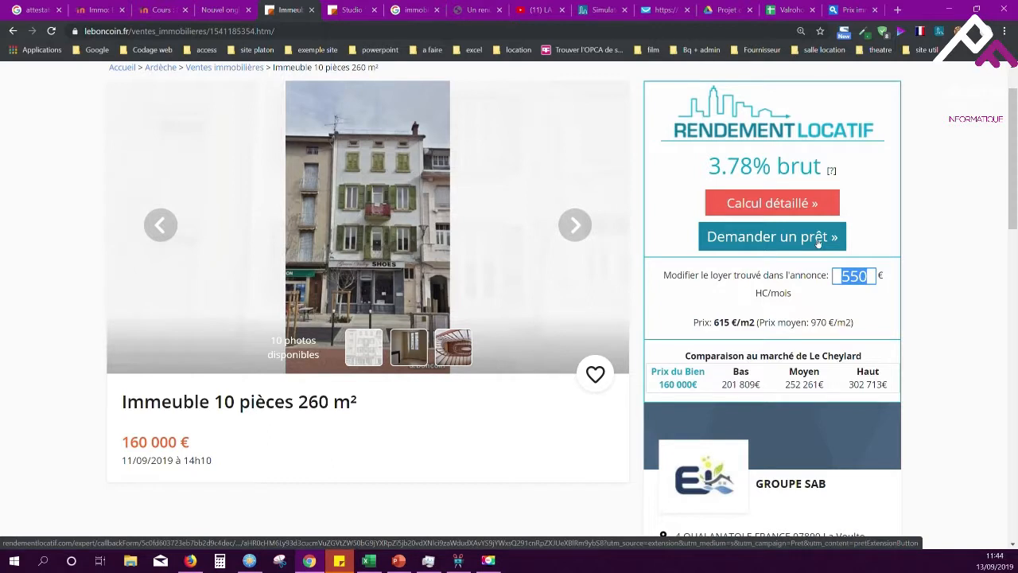
{"action": "type", "text": "1100"}
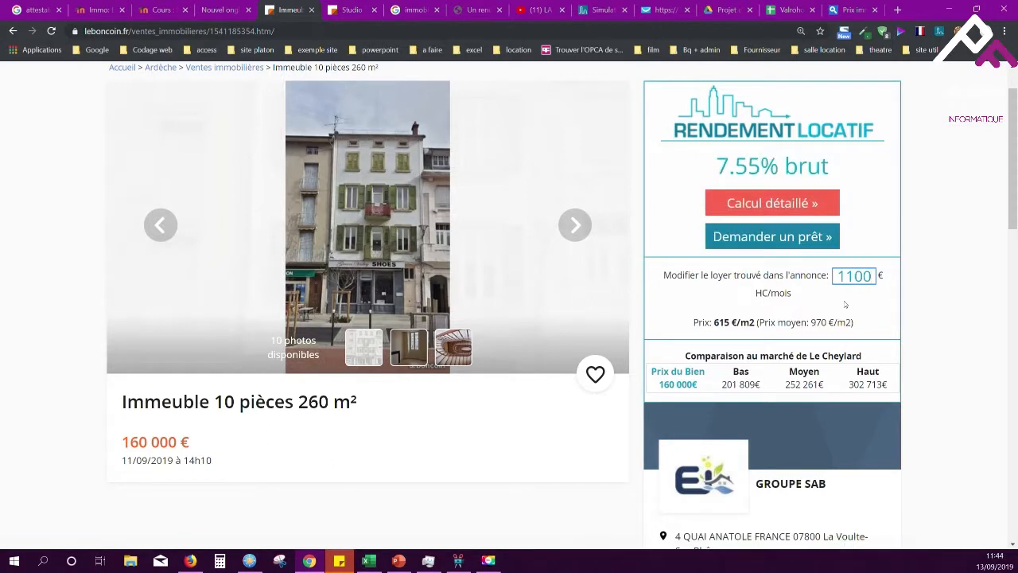
Step: Set the monthly rent in the listing's rental yield calculator to 1650 €
{"action": "left_click_drag", "start_coordinate": [850, 276], "coordinate": [845, 276]}
{"action": "type", "text": "65"}
{"action": "key", "text": "Delete"}
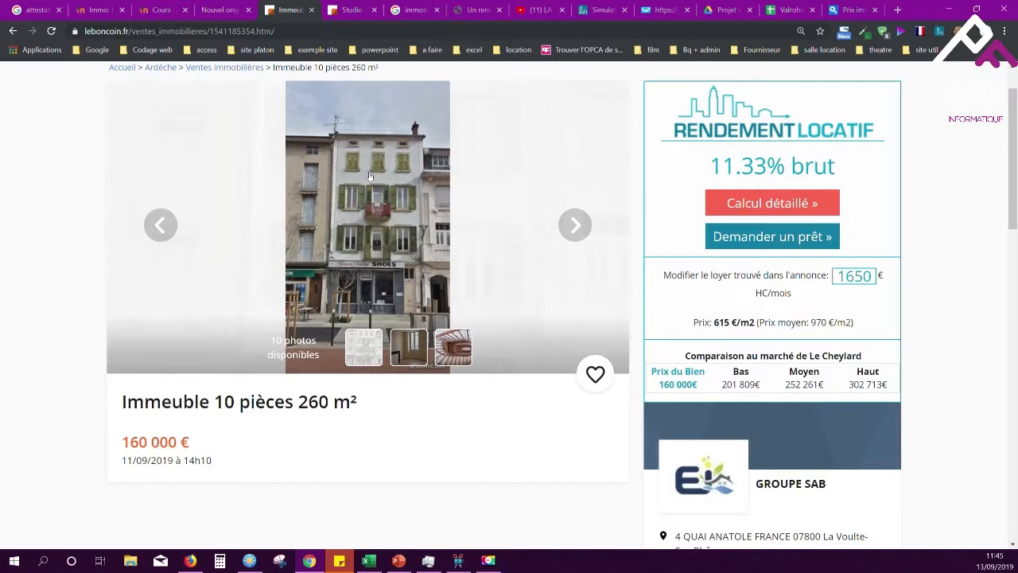
Step: Switch to the Calculette Investissement Immobilier workbook in Excel and set the property value (Valeur du bien) to 160000
{"action": "left_click", "coordinate": [948, 10]}
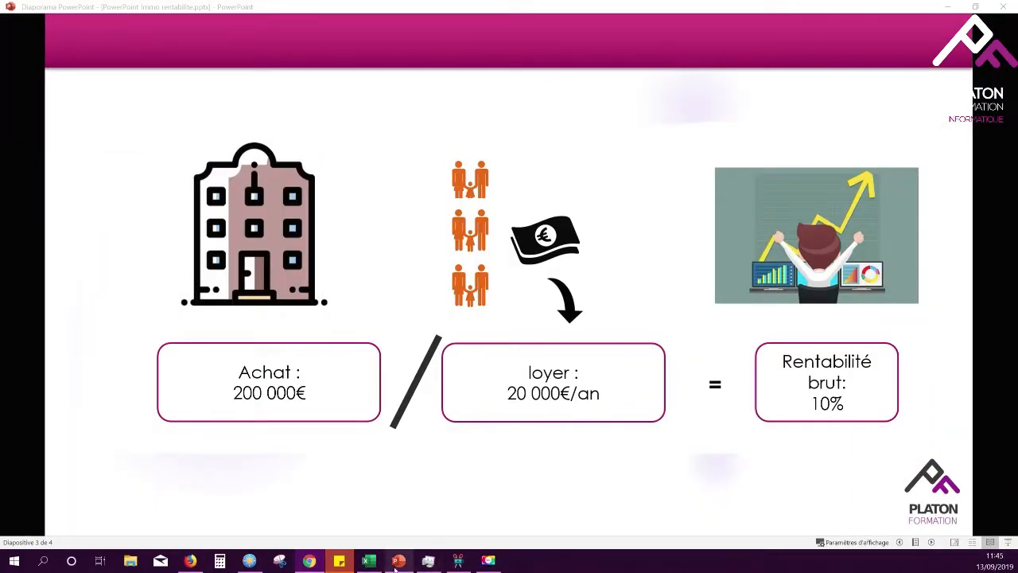
{"action": "left_click", "coordinate": [368, 561]}
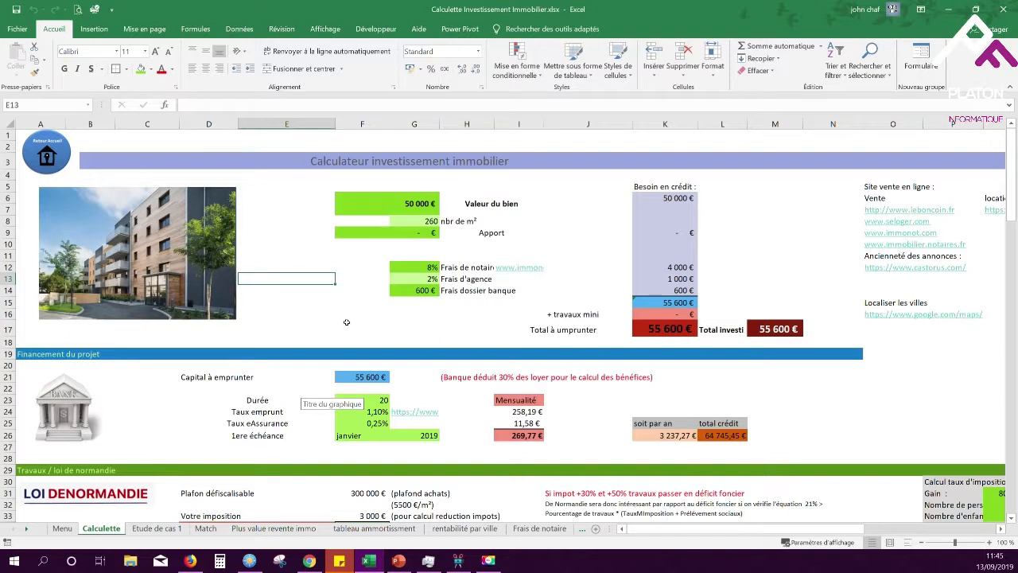
{"action": "left_click", "coordinate": [309, 560]}
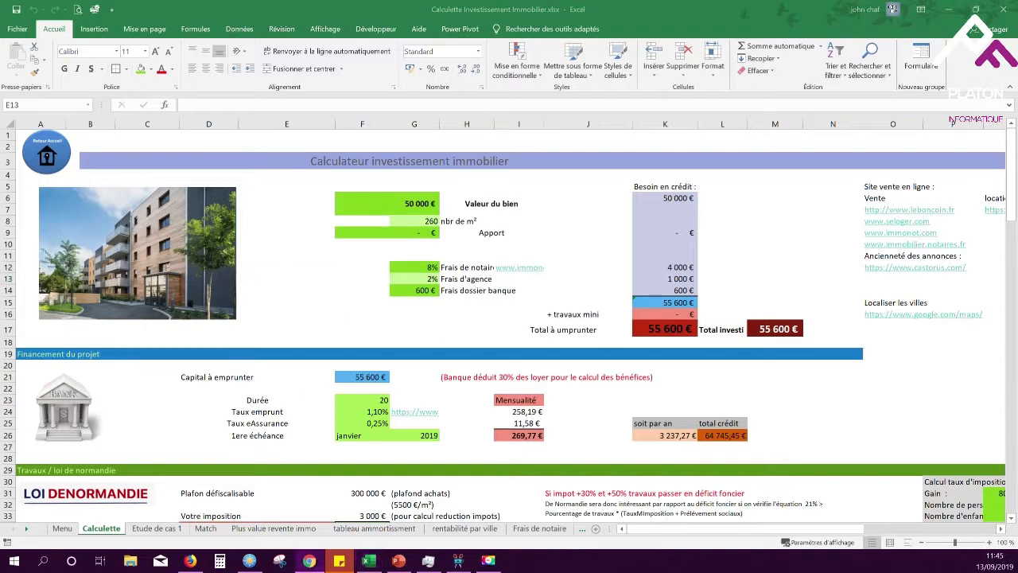
{"action": "double_click", "coordinate": [385, 202]}
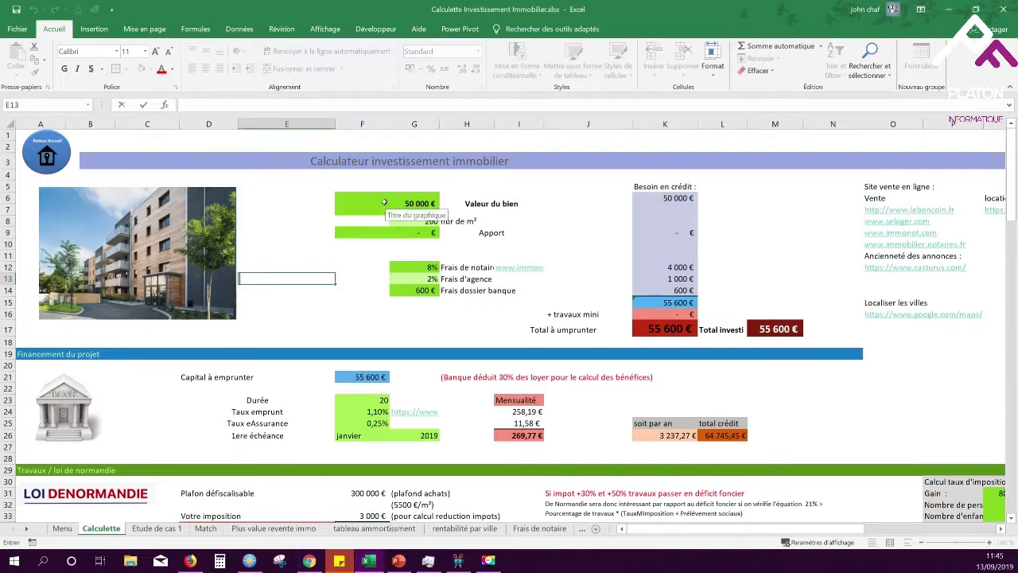
{"action": "left_click", "coordinate": [384, 202]}
{"action": "type", "text": "160"}
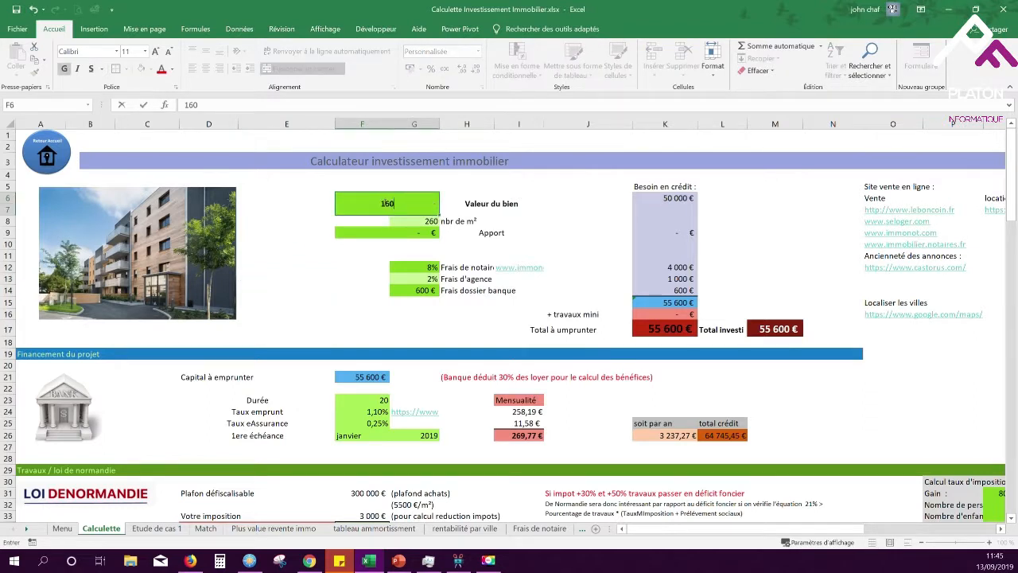
{"action": "type", "text": "000"}
{"action": "left_click", "coordinate": [349, 262]}
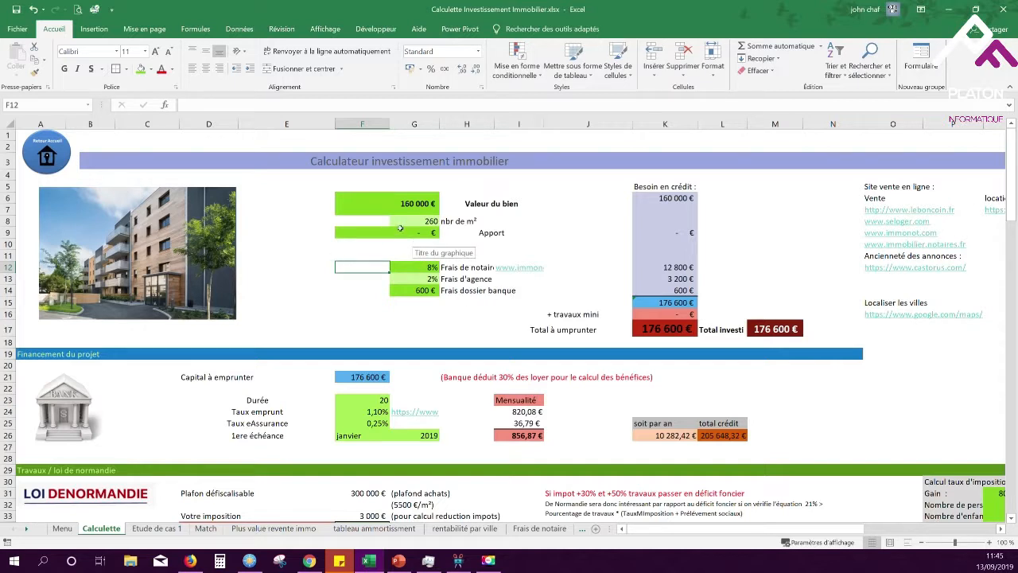
Step: Examine the notary, agency and bank file fees together with the total to borrow and the total investment
{"action": "left_click", "coordinate": [411, 267]}
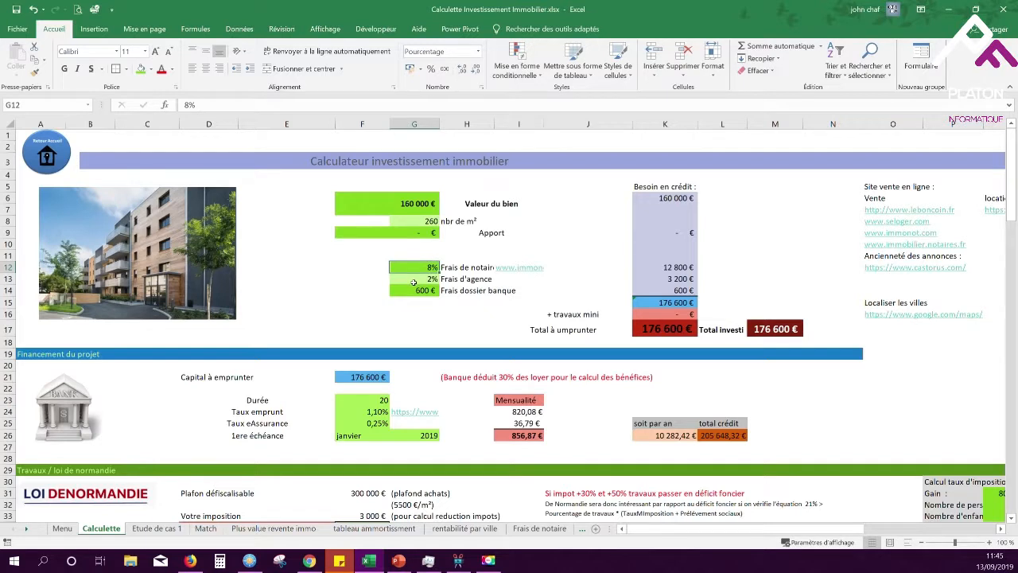
{"action": "left_click", "coordinate": [414, 280]}
{"action": "left_click", "coordinate": [413, 291]}
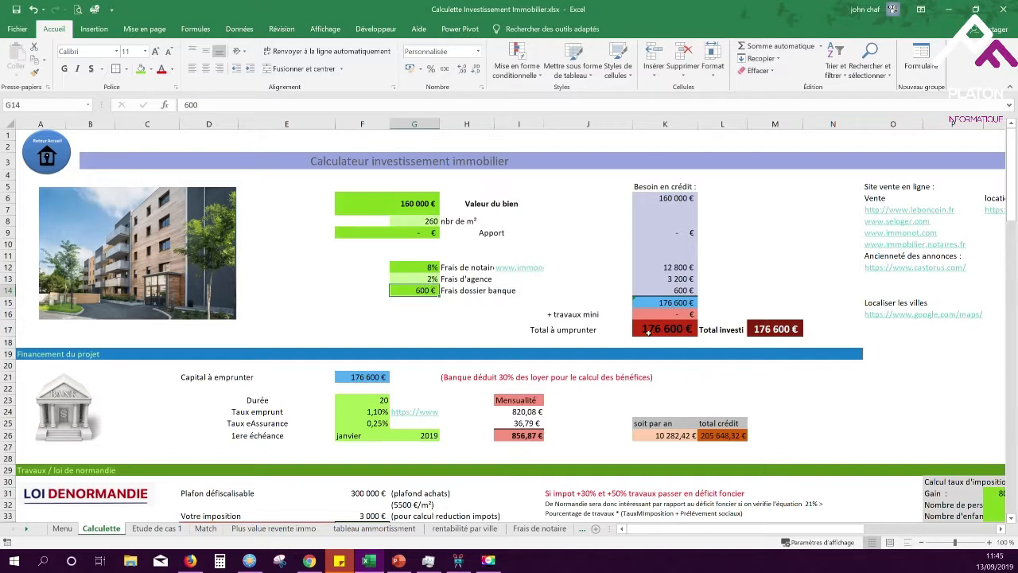
{"action": "left_click", "coordinate": [656, 330]}
{"action": "left_click", "coordinate": [769, 331]}
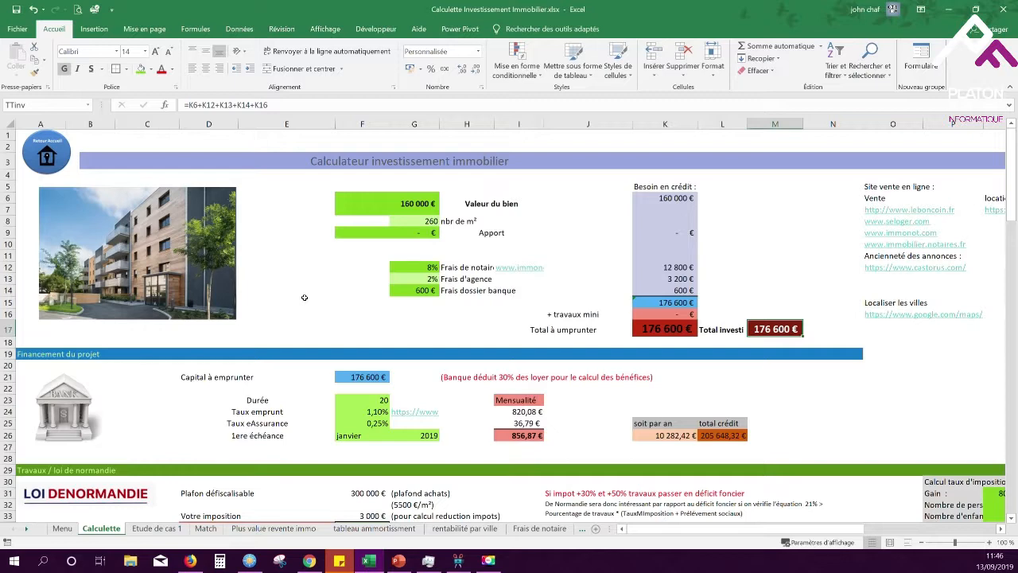
Step: Set the works and furniture amount (Montant travaux + meubles) to 30000 in the Travaux / loi de normandie section
{"action": "scroll", "coordinate": [271, 303], "scroll_direction": "down", "scroll_amount": 2}
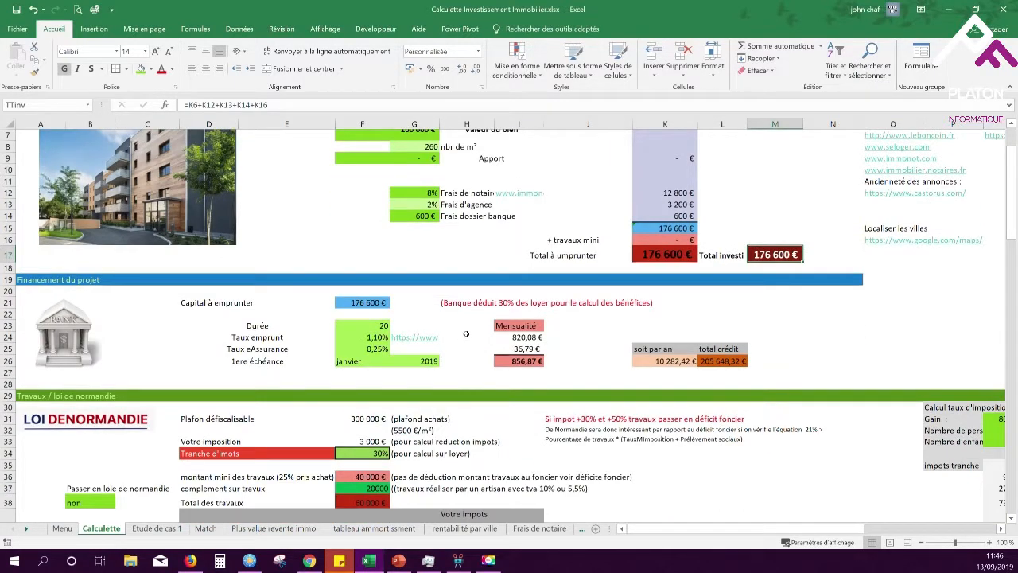
{"action": "scroll", "coordinate": [245, 311], "scroll_direction": "down", "scroll_amount": 3}
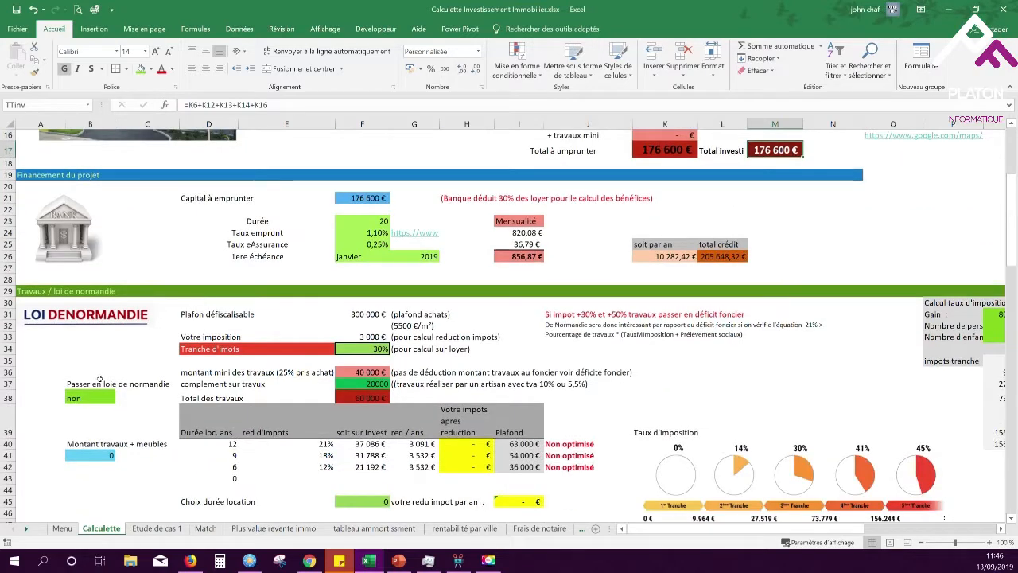
{"action": "left_click", "coordinate": [97, 454]}
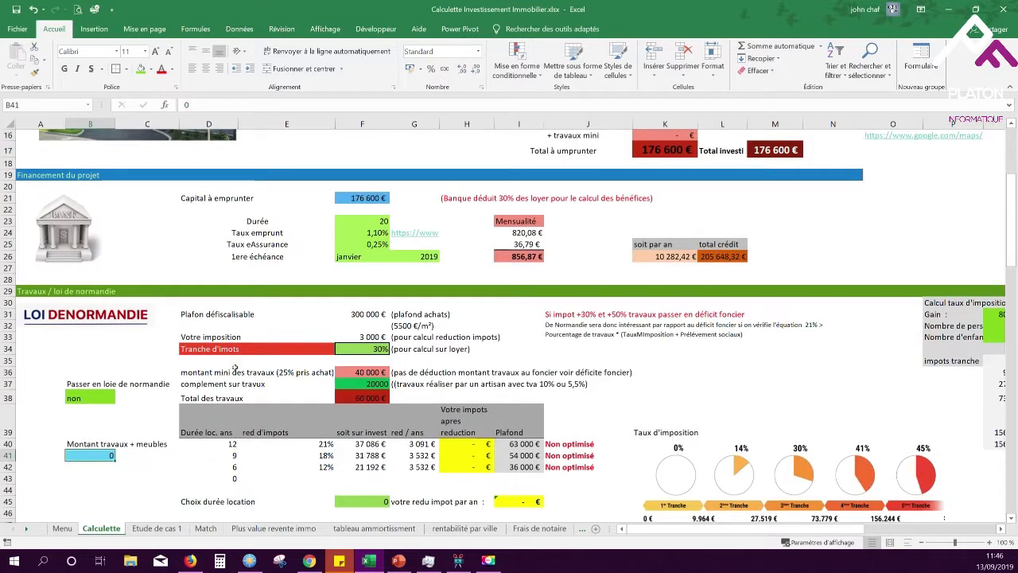
{"action": "scroll", "coordinate": [239, 366], "scroll_direction": "up", "scroll_amount": 2}
{"action": "scroll", "coordinate": [241, 367], "scroll_direction": "down", "scroll_amount": 2}
{"action": "type", "text": "30000"}
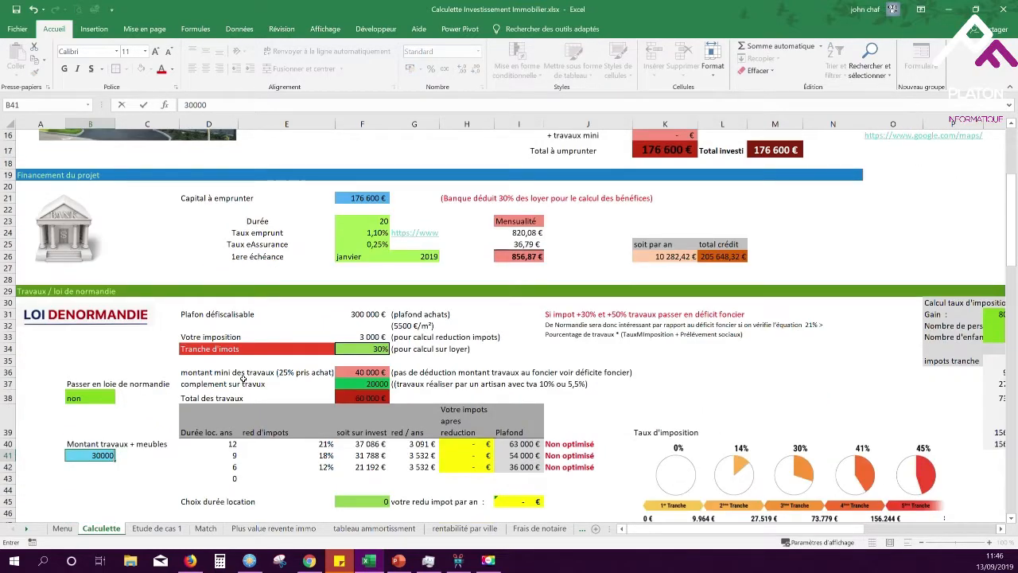
{"action": "key", "text": "Return"}
Step: Examine the purchase fees and the project financing: capital to borrow, loan term, loan and insurance rates, and total monthly payment
{"action": "scroll", "coordinate": [550, 425], "scroll_direction": "up", "scroll_amount": 4}
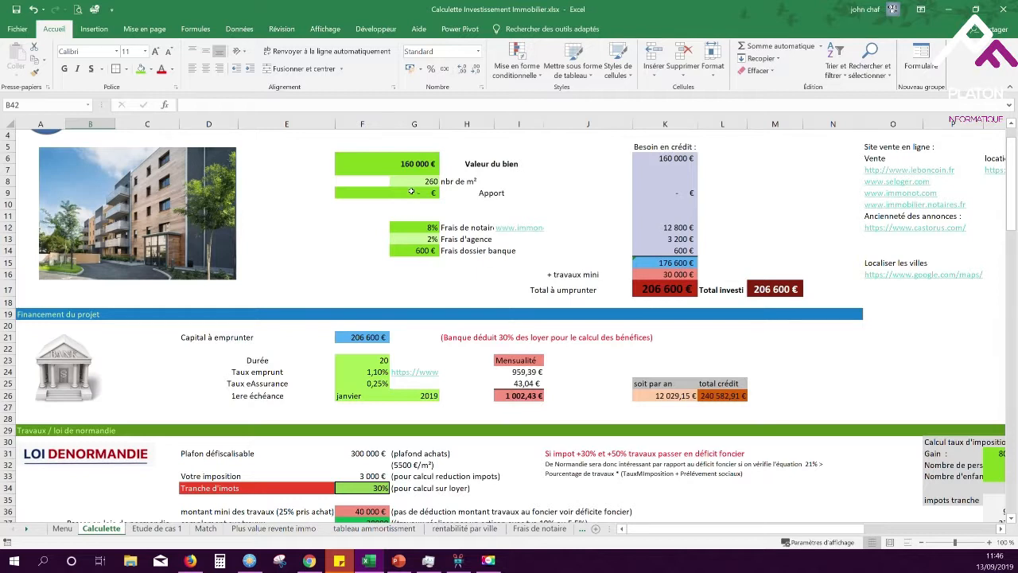
{"action": "left_click", "coordinate": [349, 239]}
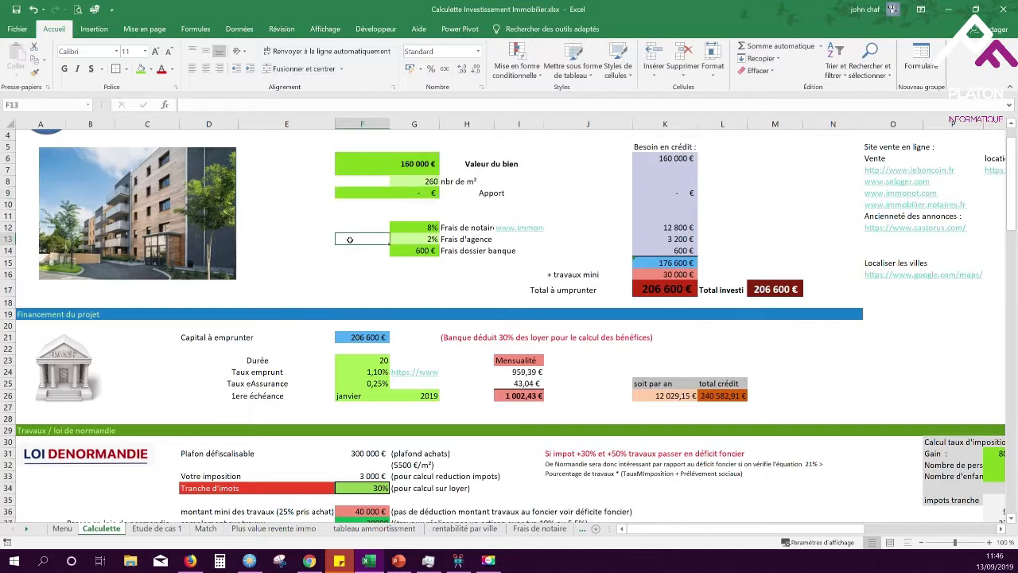
{"action": "left_click", "coordinate": [415, 227]}
{"action": "left_click", "coordinate": [425, 238]}
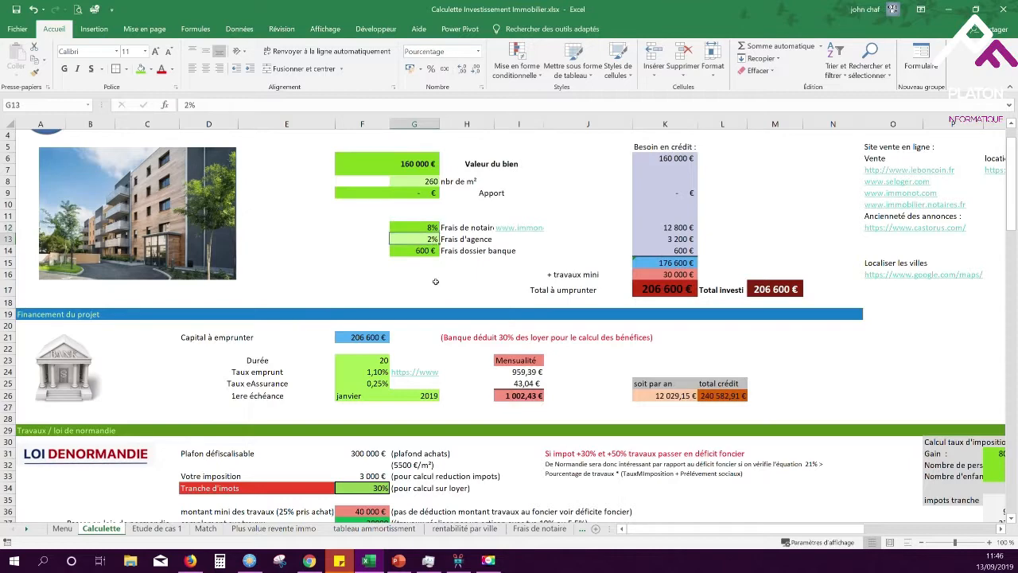
{"action": "left_click", "coordinate": [323, 265]}
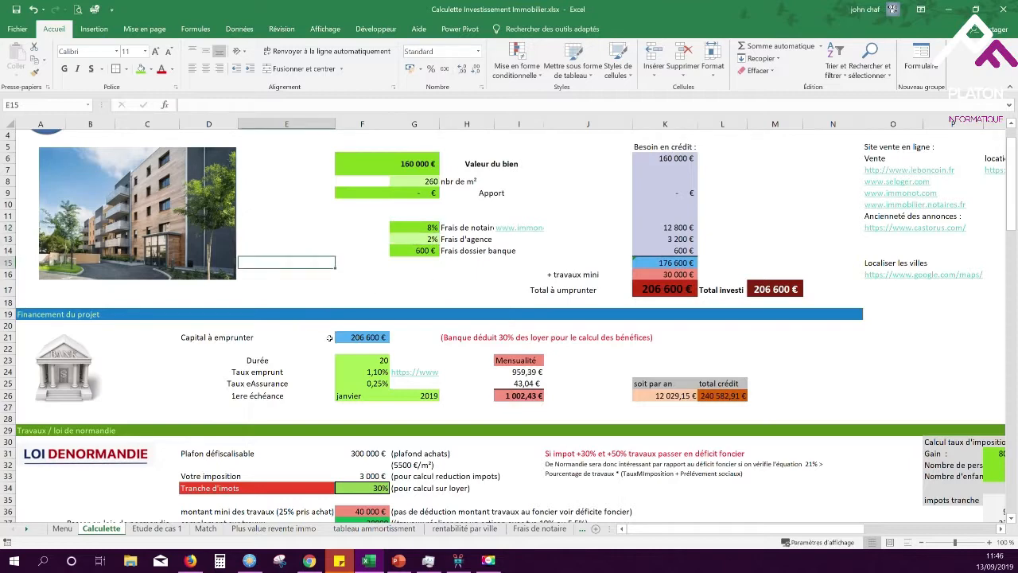
{"action": "scroll", "coordinate": [329, 337], "scroll_direction": "down", "scroll_amount": 1}
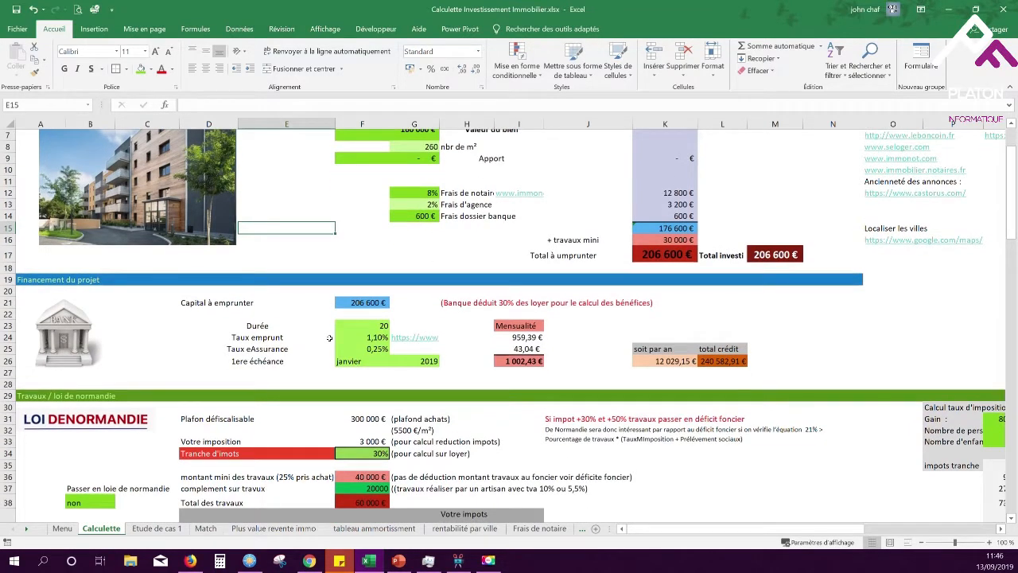
{"action": "scroll", "coordinate": [330, 338], "scroll_direction": "down", "scroll_amount": 2}
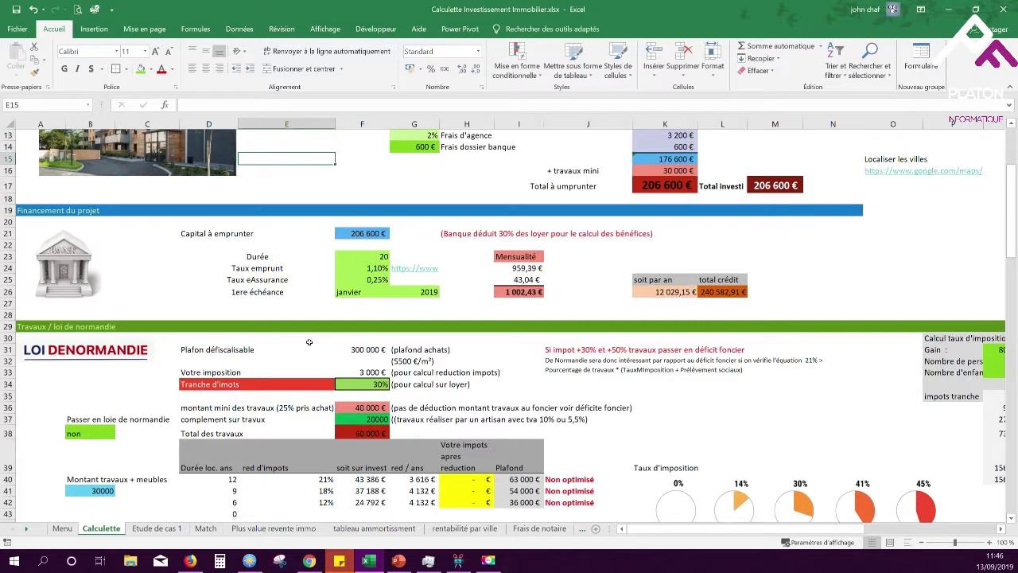
{"action": "left_click", "coordinate": [310, 343]}
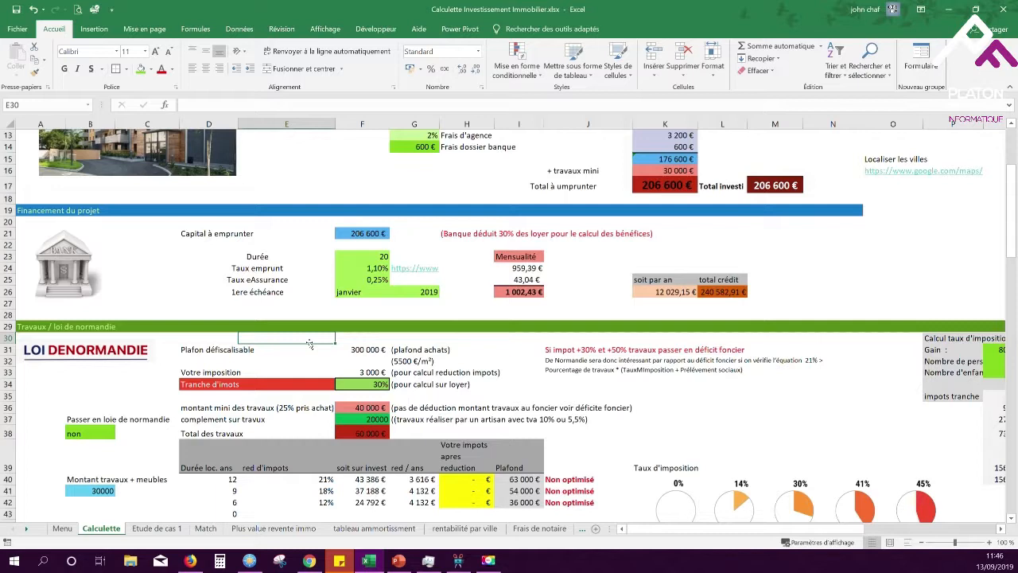
{"action": "left_click", "coordinate": [354, 234]}
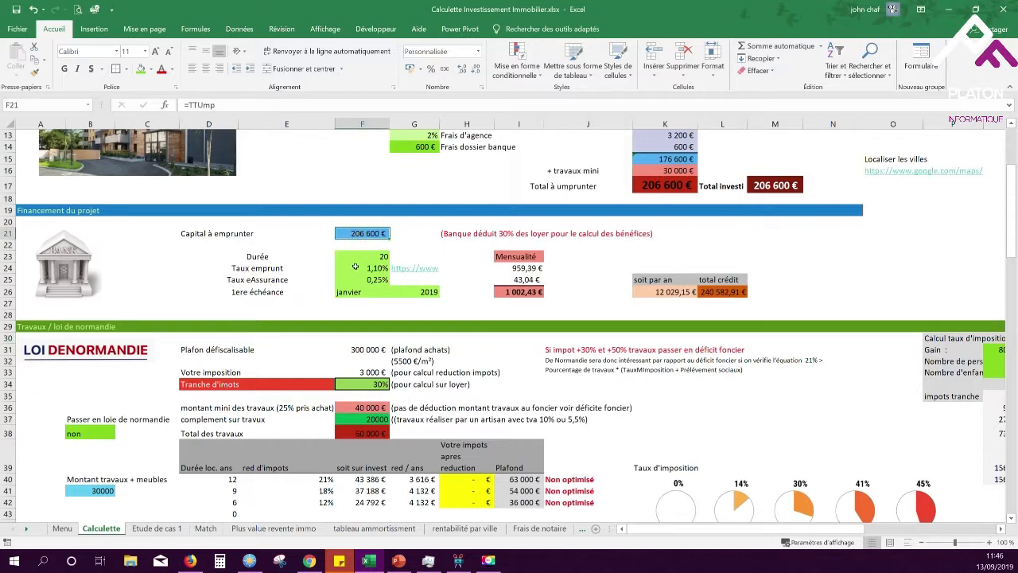
{"action": "left_click", "coordinate": [361, 258]}
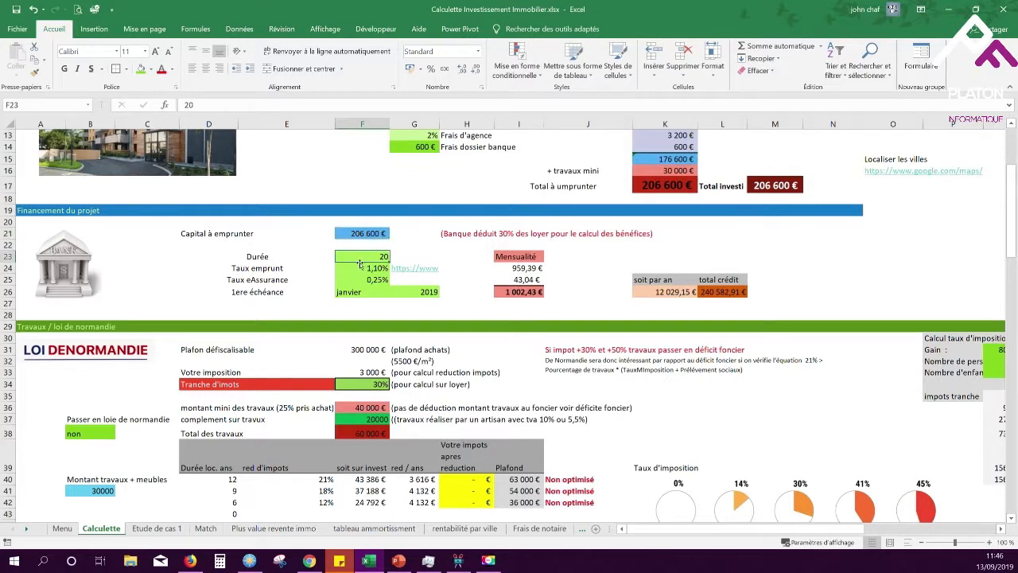
{"action": "key", "text": "Down"}
{"action": "key", "text": "Down"}
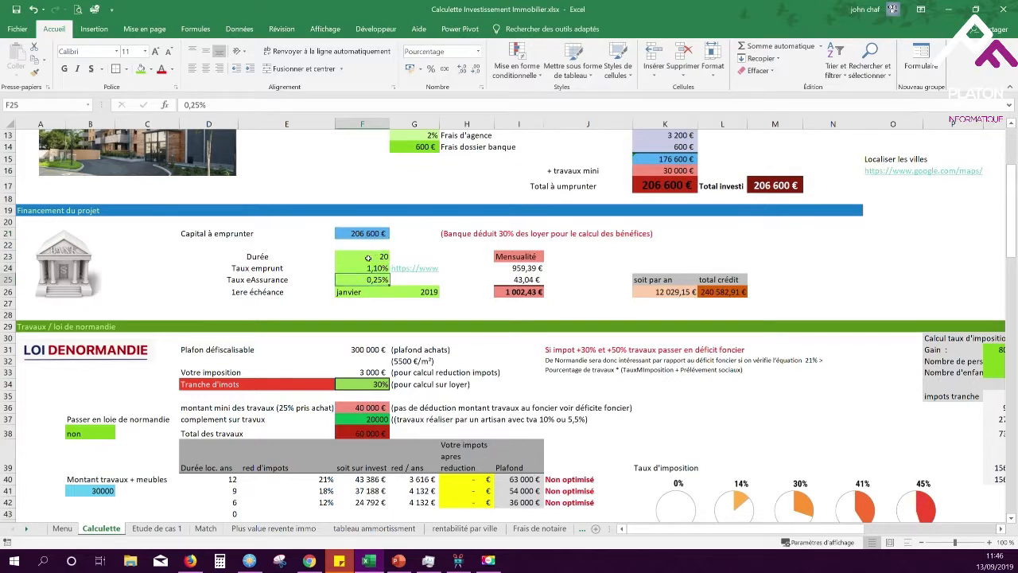
{"action": "left_click", "coordinate": [371, 270]}
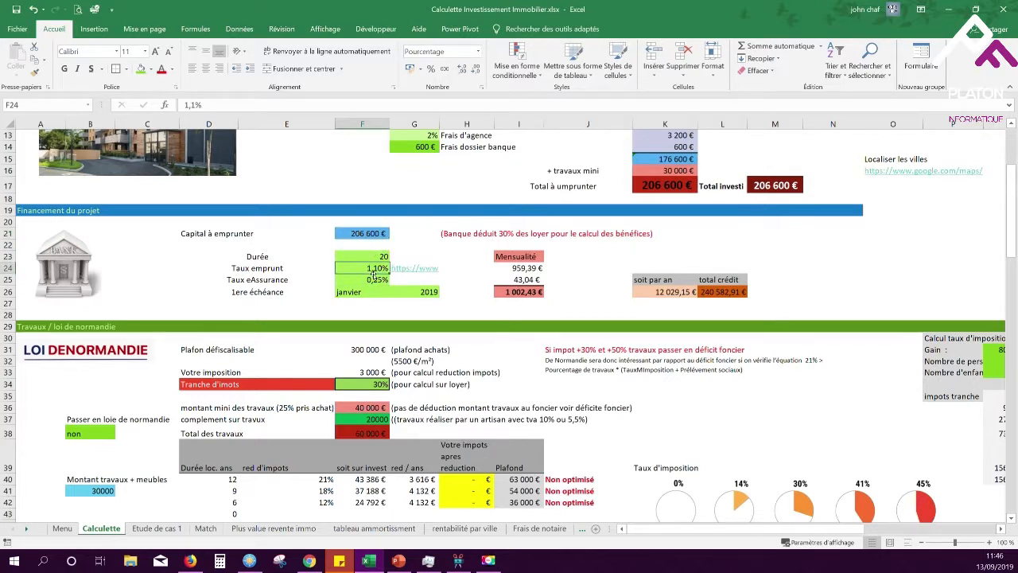
{"action": "left_click", "coordinate": [510, 289]}
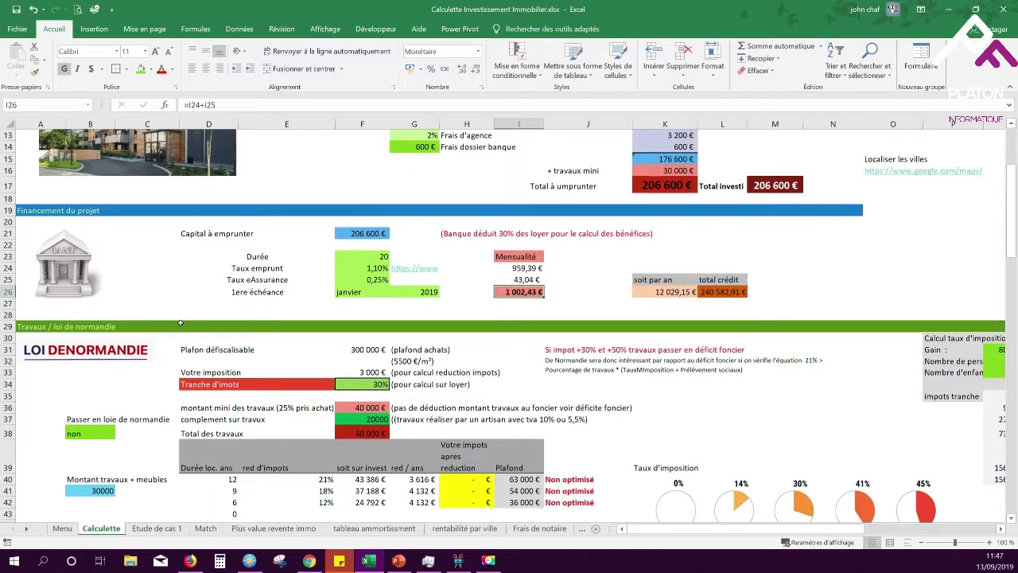
Step: Correct the misspelled tax bracket label in the Travaux / loi de normandie section to "Tranche d'impots"
{"action": "scroll", "coordinate": [180, 325], "scroll_direction": "down", "scroll_amount": 2}
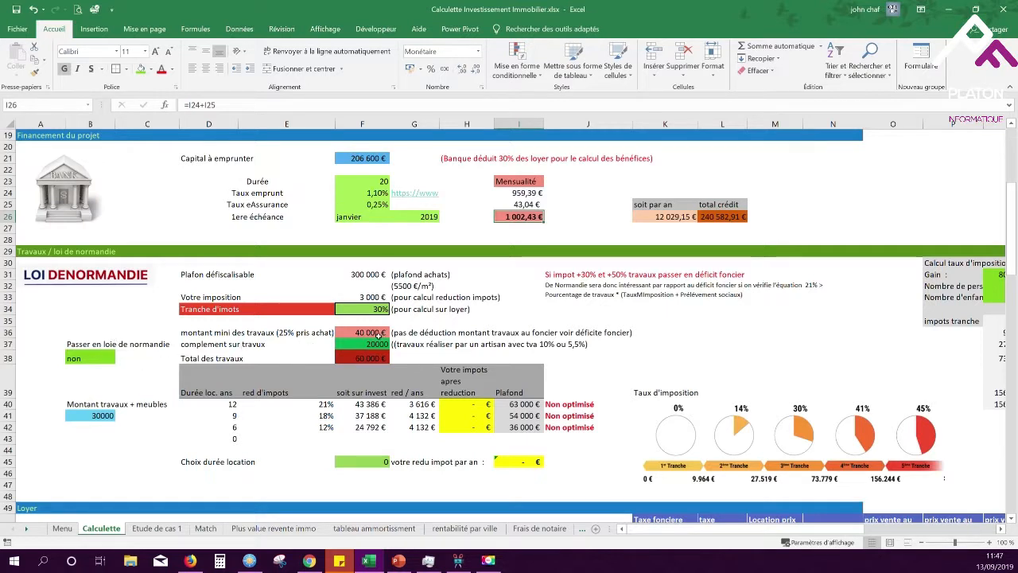
{"action": "double_click", "coordinate": [237, 311]}
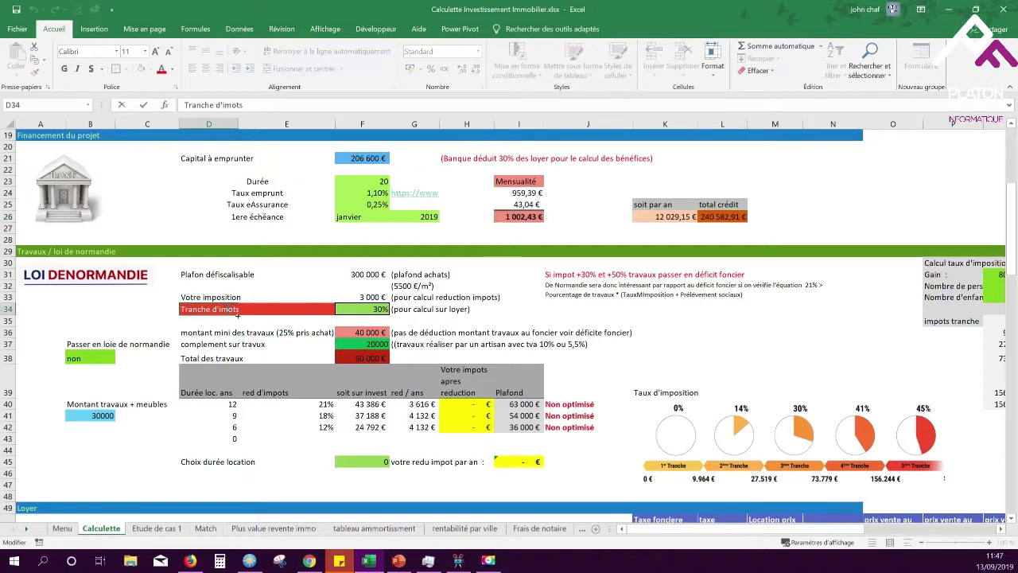
{"action": "type", "text": "p"}
{"action": "key", "text": "Return"}
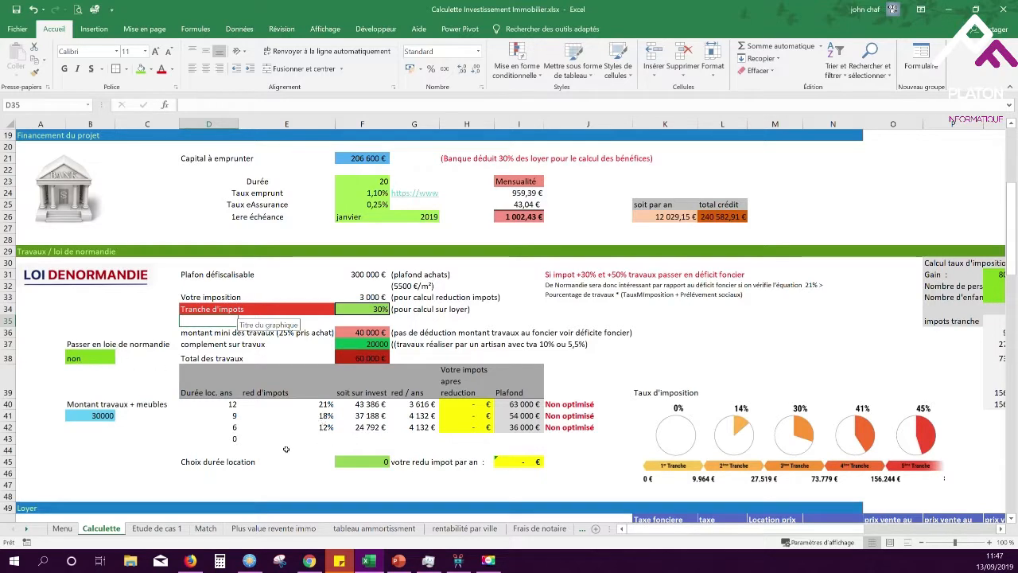
Step: Examine the tax bracket rate (Tranche d'impots) used for the rent calculation in the Travaux / loi de normandie section
{"action": "scroll", "coordinate": [257, 429], "scroll_direction": "down", "scroll_amount": 2}
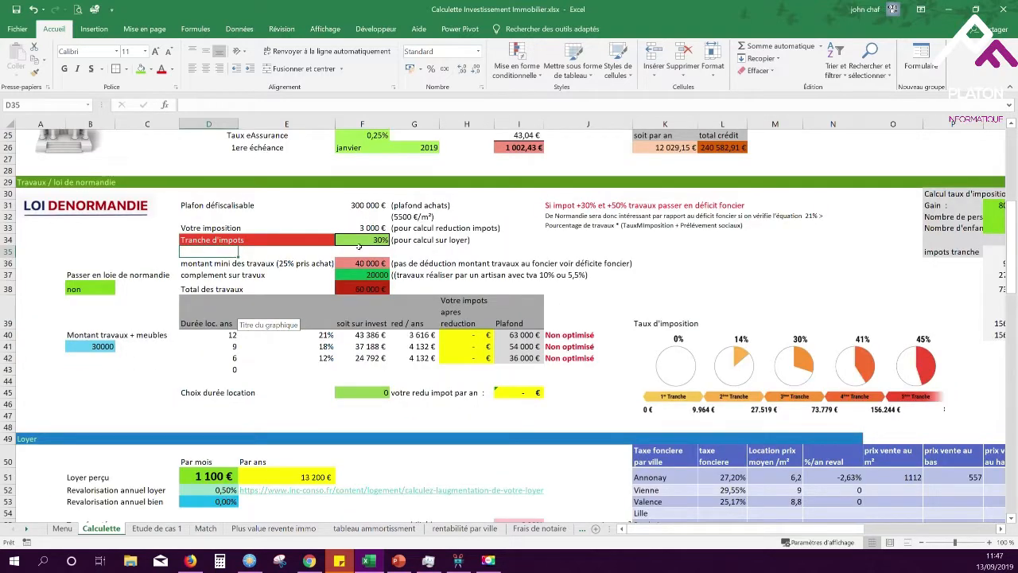
{"action": "left_click", "coordinate": [357, 241]}
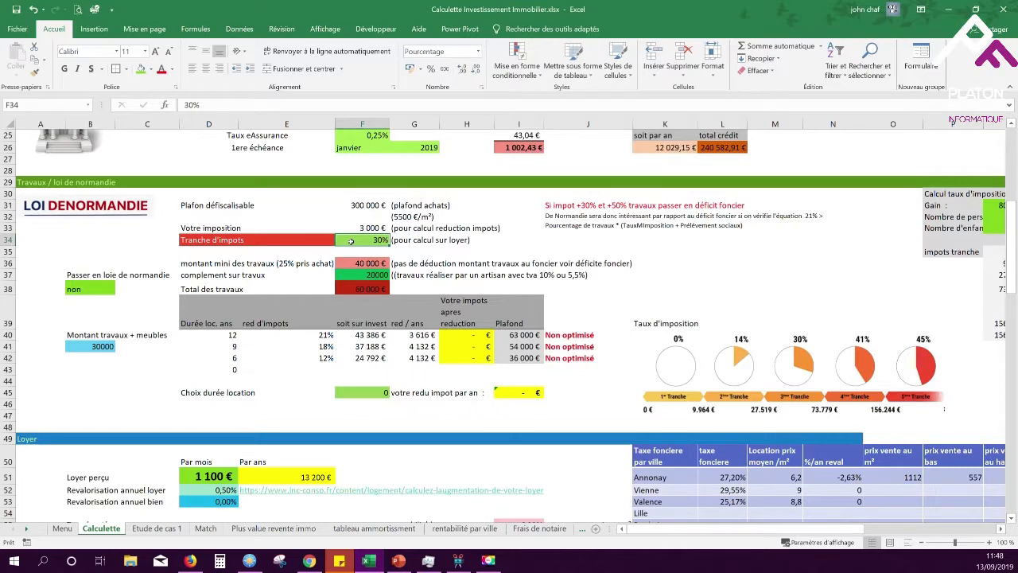
{"action": "scroll", "coordinate": [402, 256], "scroll_direction": "down", "scroll_amount": 2}
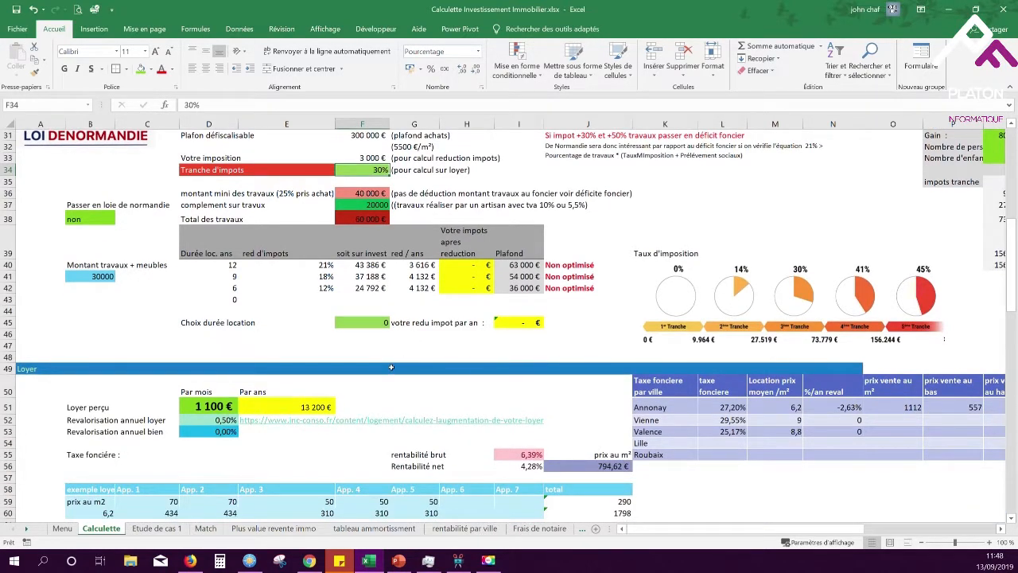
Step: Multiply 550 by 3 in the Windows calculator and set the monthly rent received (Loyer perçu) to 1650
{"action": "scroll", "coordinate": [392, 368], "scroll_direction": "down", "scroll_amount": 3}
{"action": "left_click", "coordinate": [204, 277]}
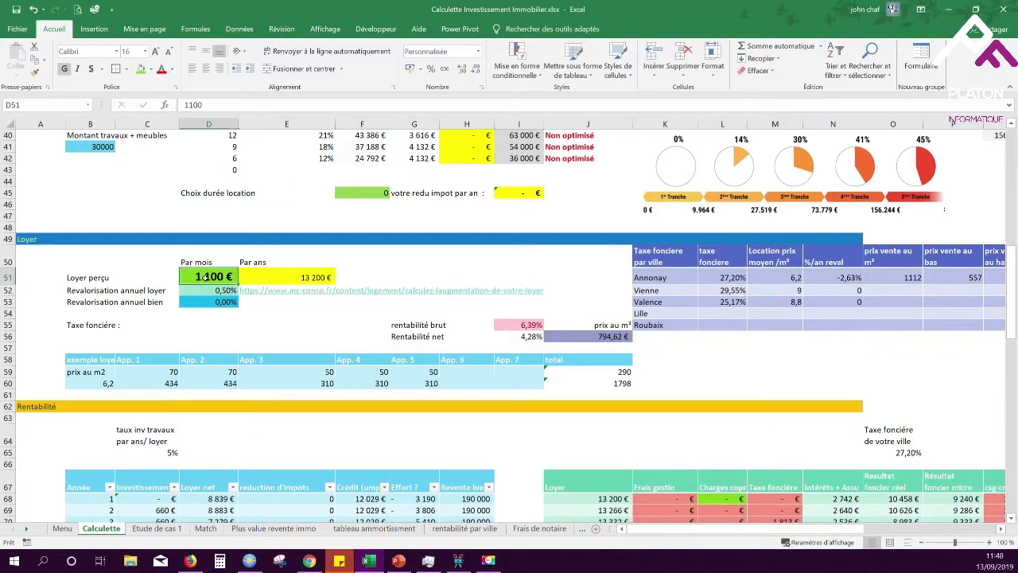
{"action": "left_click", "coordinate": [220, 561]}
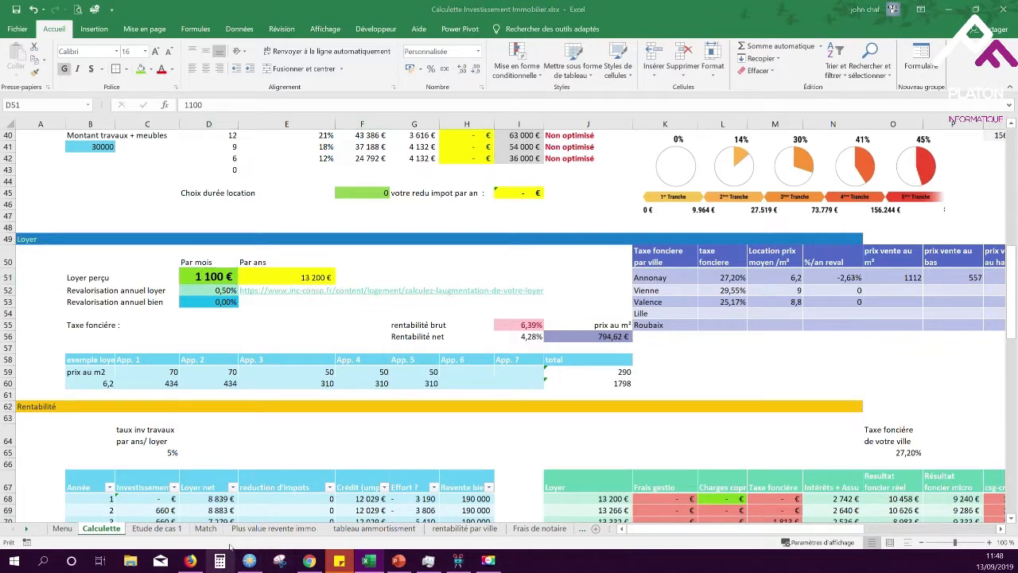
{"action": "type", "text": "5"}
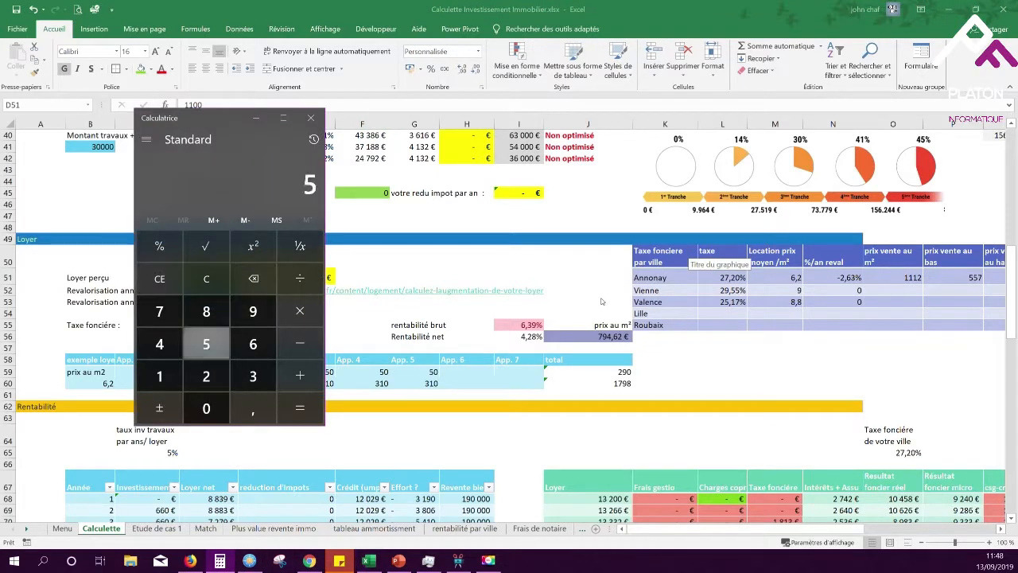
{"action": "type", "text": "50*3"}
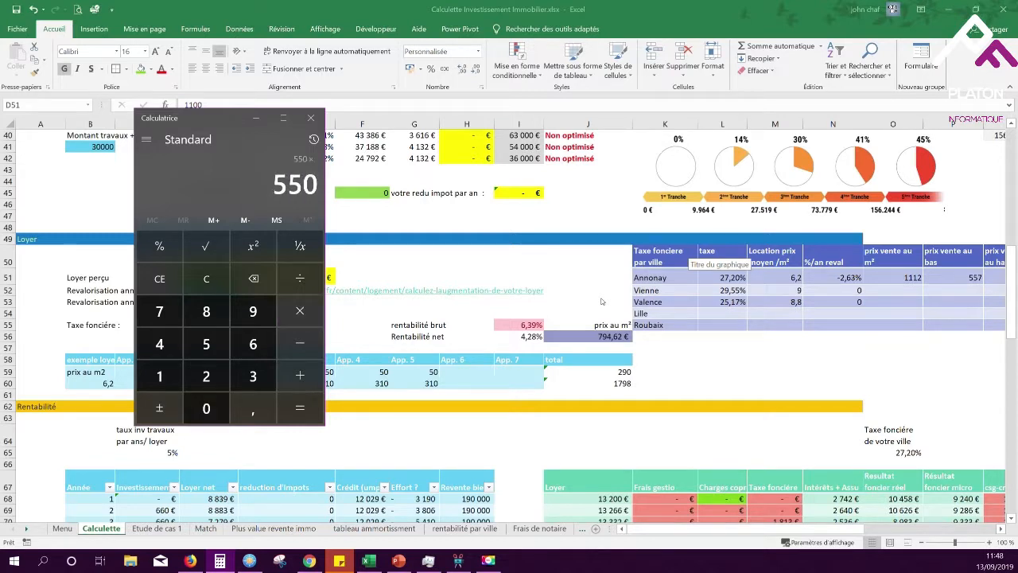
{"action": "key", "text": "Return"}
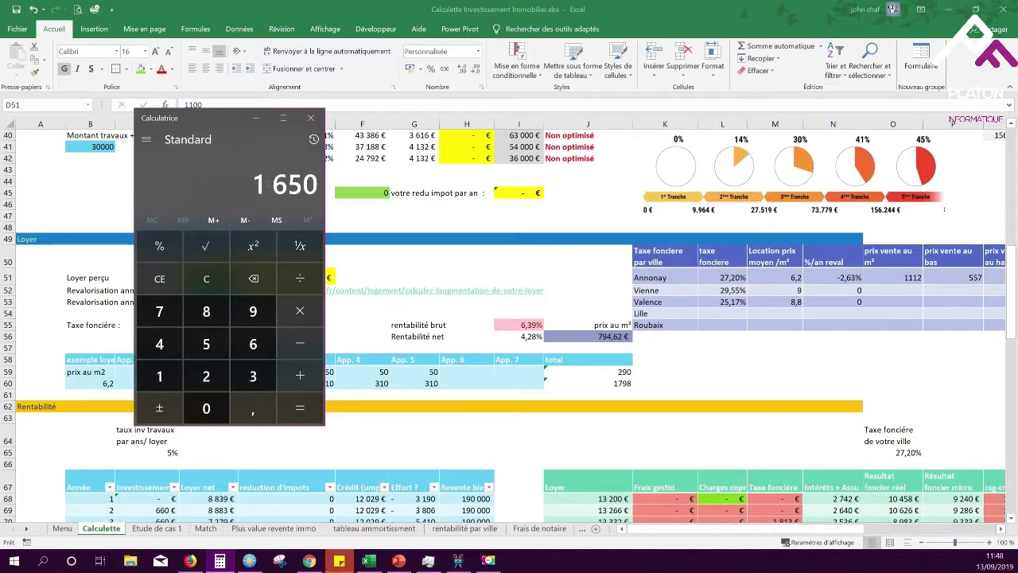
{"action": "left_click", "coordinate": [310, 118]}
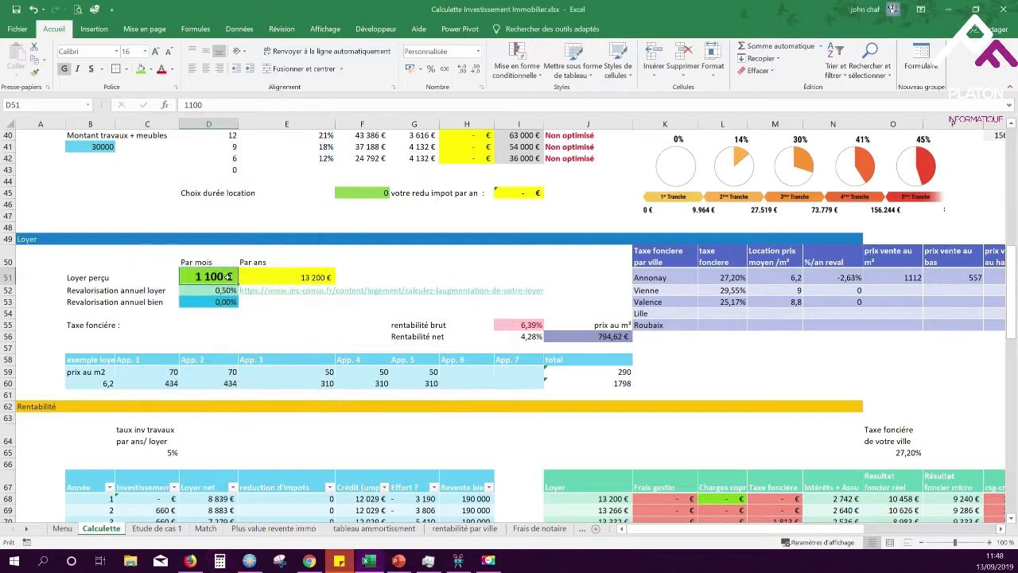
{"action": "type", "text": "1650"}
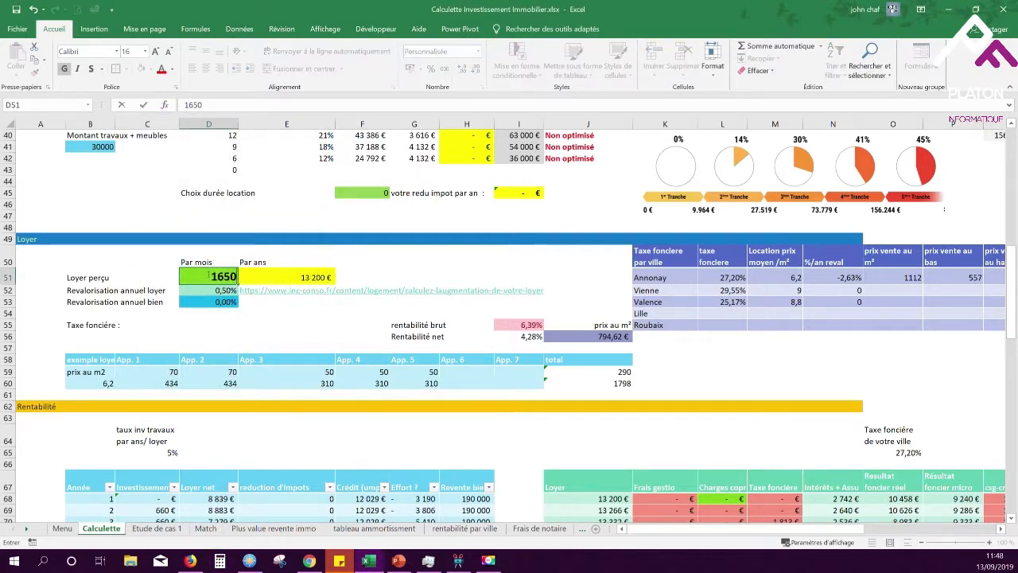
{"action": "key", "text": "Return"}
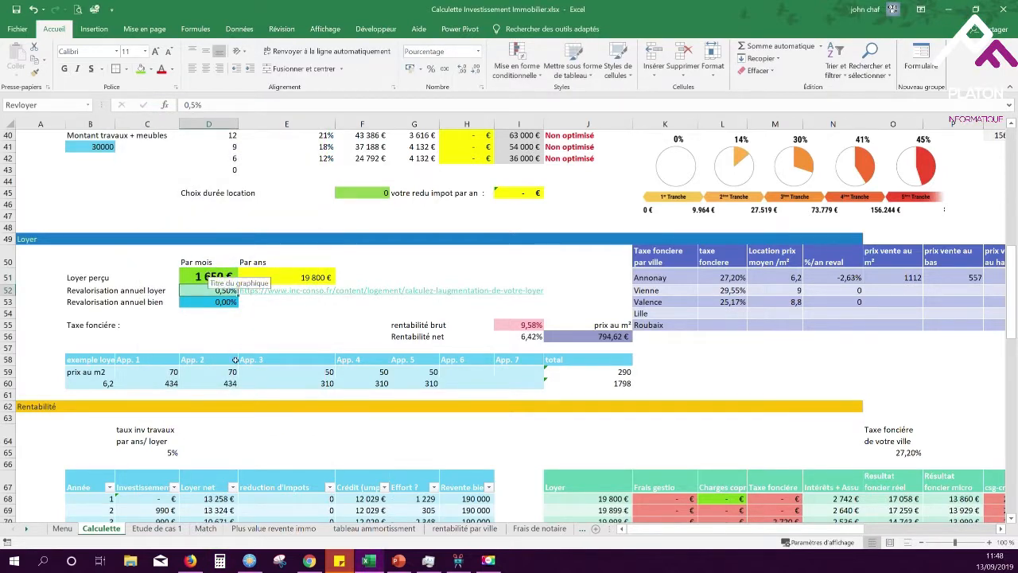
Step: Try works and furniture amounts of 0 and 20000 to compare the gross yield, and restore the amount to 30000
{"action": "left_click", "coordinate": [520, 326]}
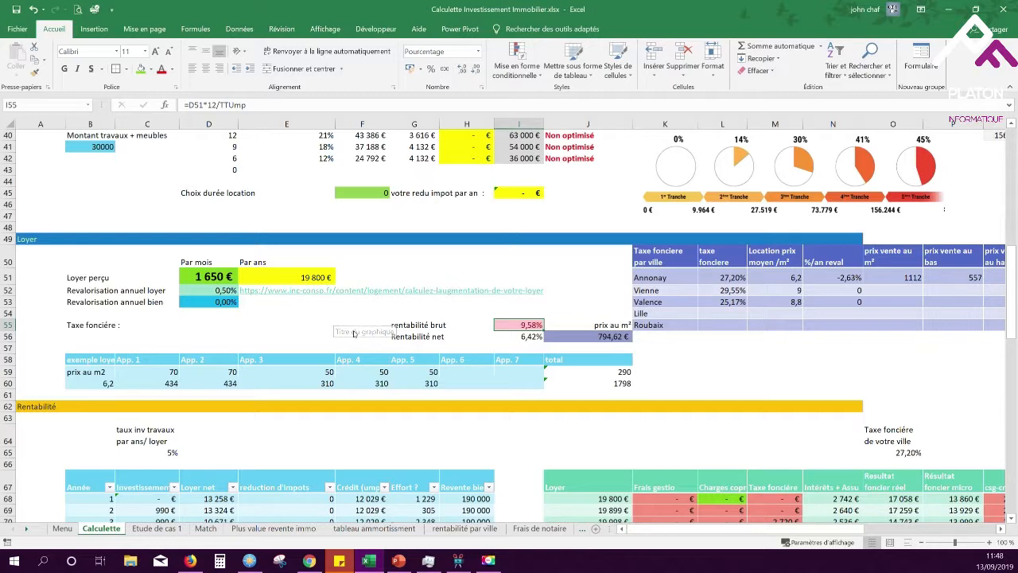
{"action": "left_click", "coordinate": [83, 146]}
{"action": "type", "text": "0"}
{"action": "key", "text": "Return"}
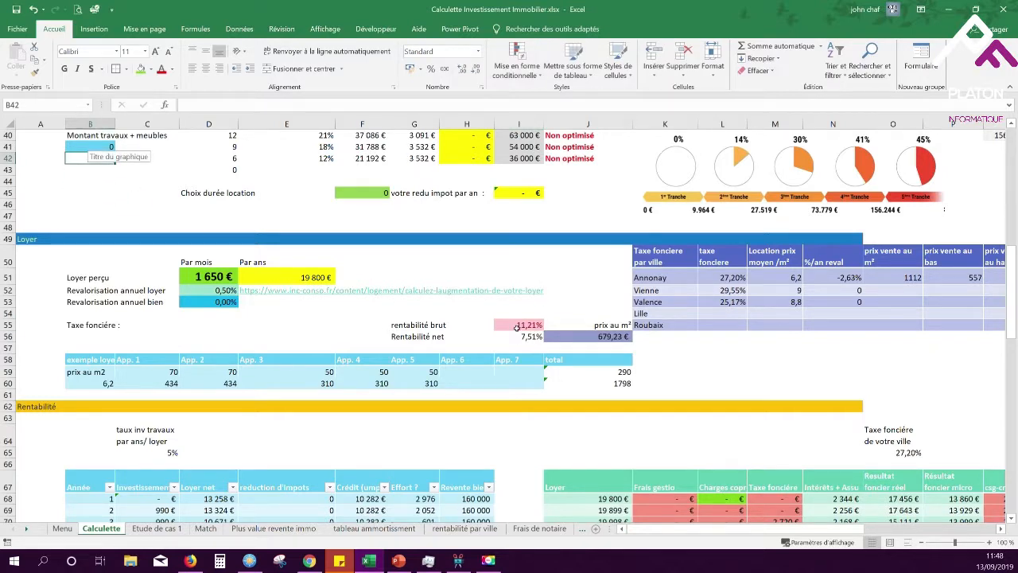
{"action": "left_click", "coordinate": [84, 149]}
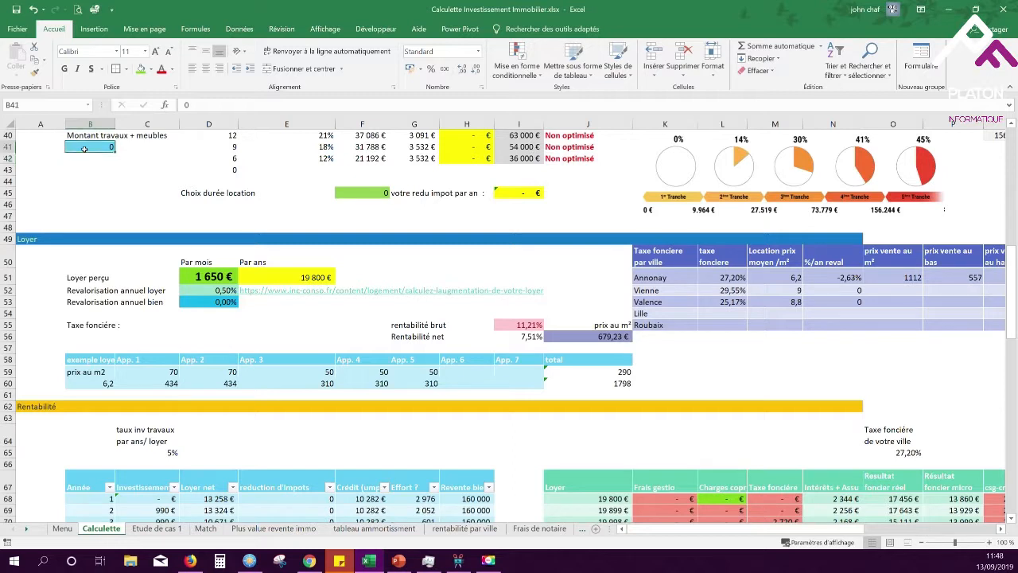
{"action": "type", "text": "20000"}
{"action": "key", "text": "Return"}
{"action": "left_click", "coordinate": [84, 149]}
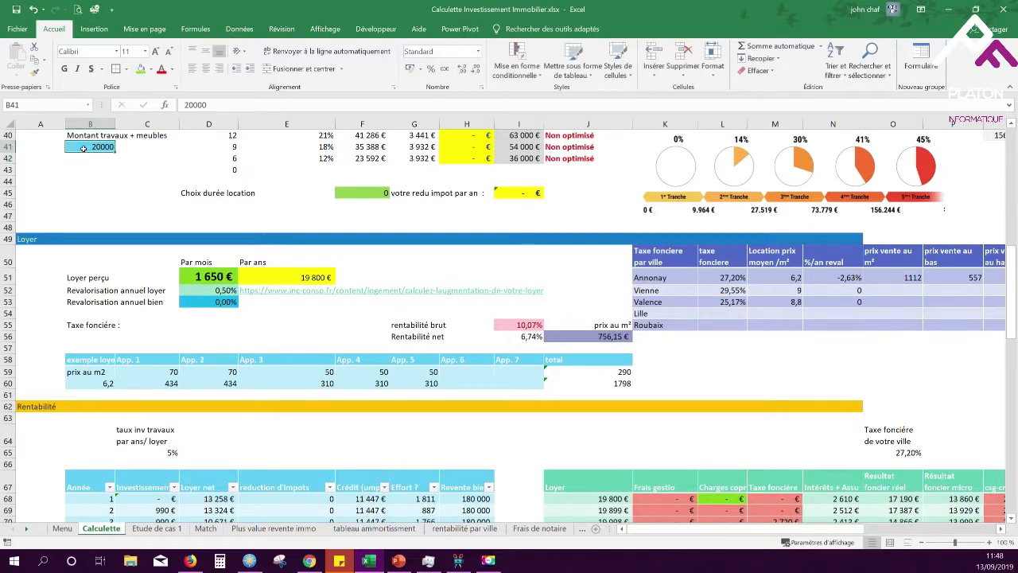
{"action": "type", "text": "3000"}
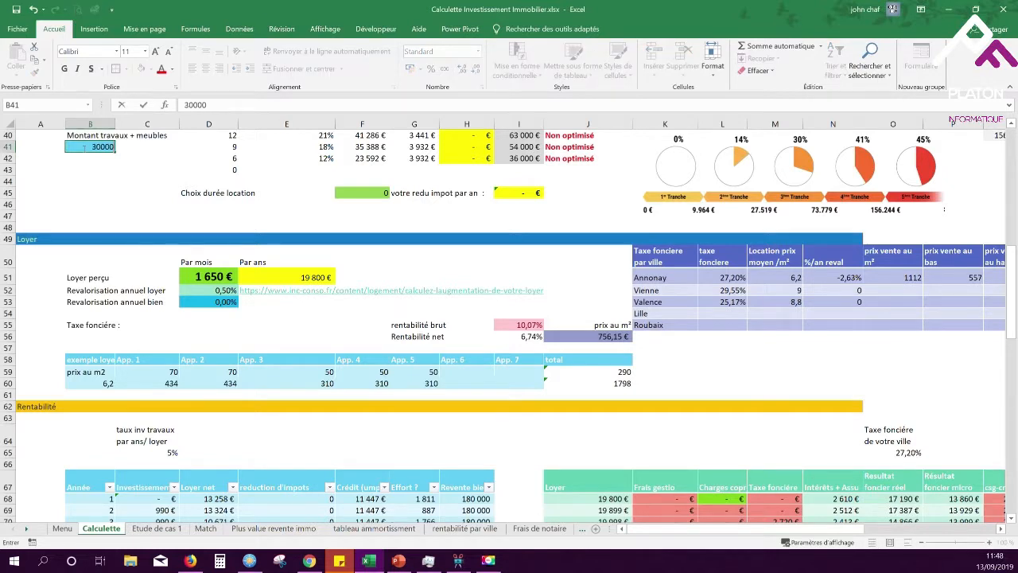
{"action": "type", "text": "0"}
{"action": "key", "text": "Return"}
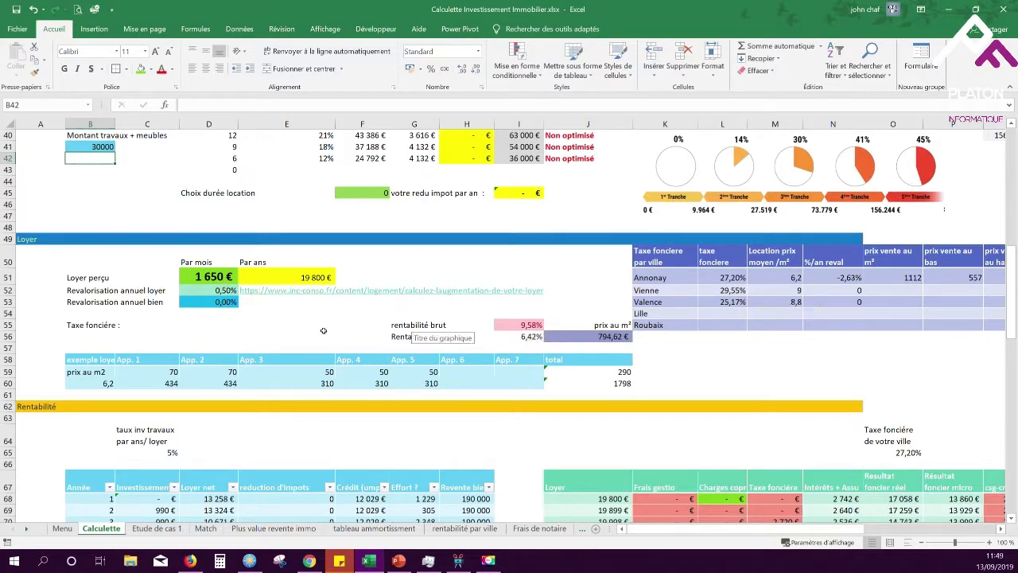
Step: Examine the floor areas and estimated rents of the apartments in the example rent table of the Loyer section
{"action": "scroll", "coordinate": [323, 330], "scroll_direction": "down", "scroll_amount": 1}
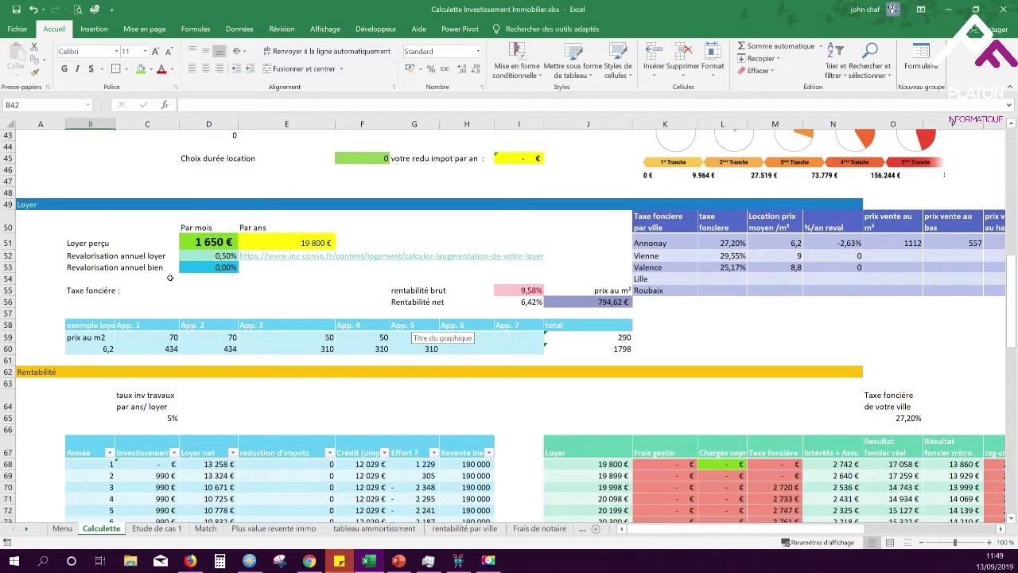
{"action": "scroll", "coordinate": [239, 284], "scroll_direction": "down", "scroll_amount": 2}
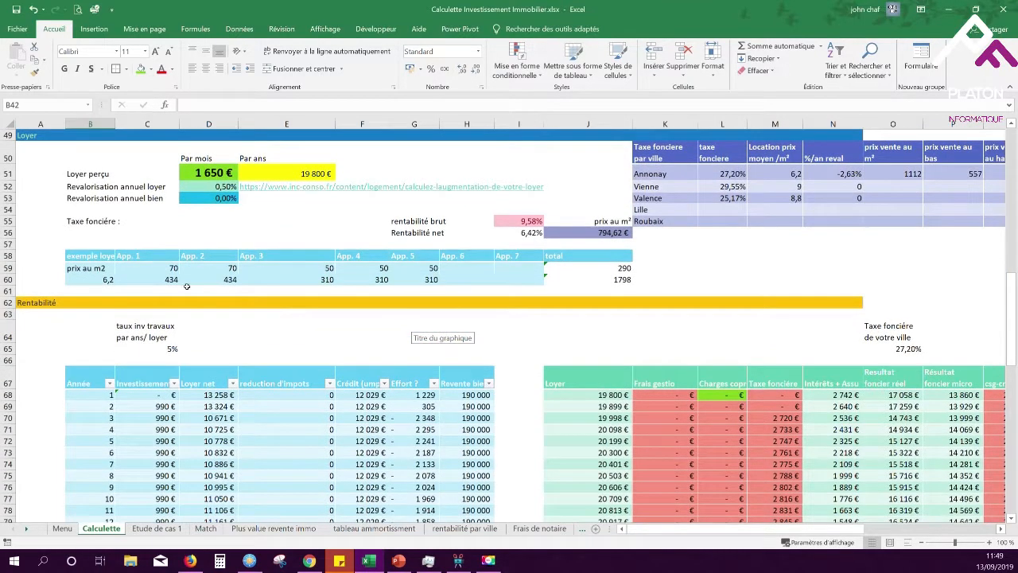
{"action": "left_click", "coordinate": [167, 269]}
{"action": "left_click", "coordinate": [162, 280]}
{"action": "left_click", "coordinate": [220, 270]}
{"action": "left_click", "coordinate": [220, 279]}
{"action": "left_click", "coordinate": [261, 268]}
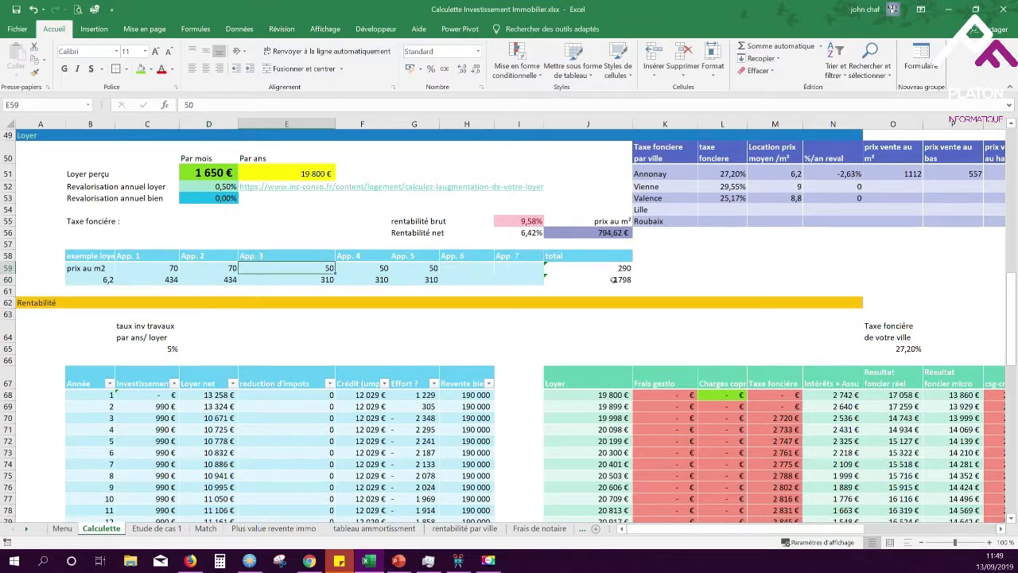
{"action": "left_click", "coordinate": [159, 268]}
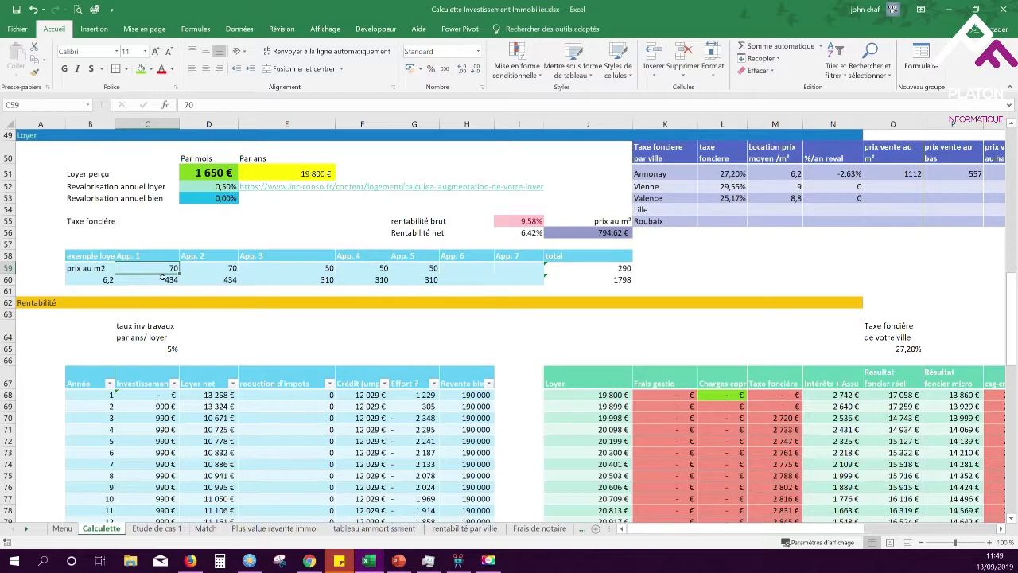
{"action": "left_click", "coordinate": [152, 282]}
{"action": "left_click", "coordinate": [210, 280]}
{"action": "left_click", "coordinate": [212, 270]}
Step: In the example rent table, set the floor area of App. 3 to 70, App. 4 to 0 and App. 5 to 20
{"action": "left_click", "coordinate": [308, 267]}
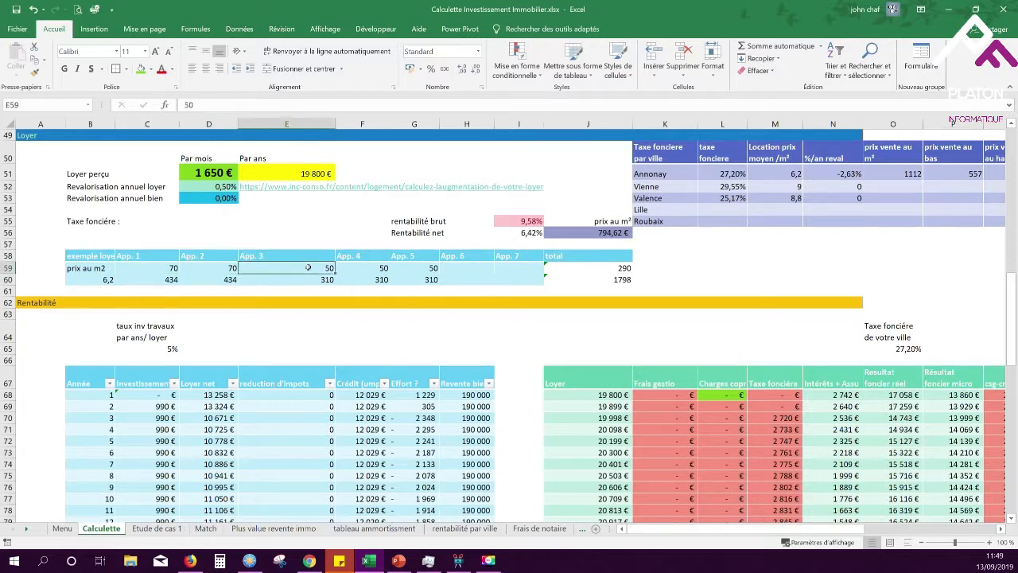
{"action": "type", "text": "70"}
{"action": "key", "text": "Tab"}
{"action": "key", "text": "Up"}
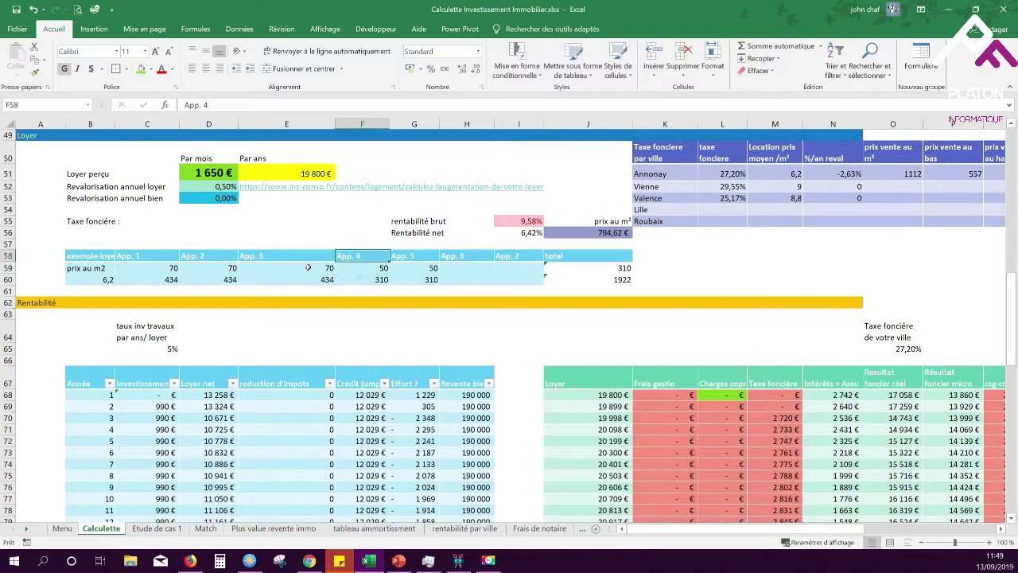
{"action": "key", "text": "Down"}
{"action": "type", "text": "0"}
{"action": "key", "text": "Tab"}
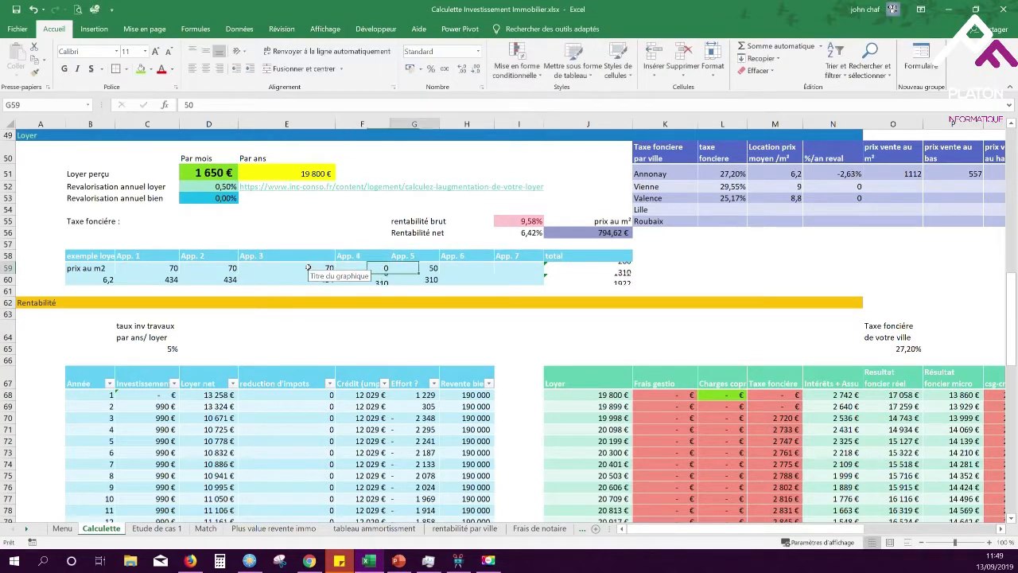
{"action": "type", "text": "20"}
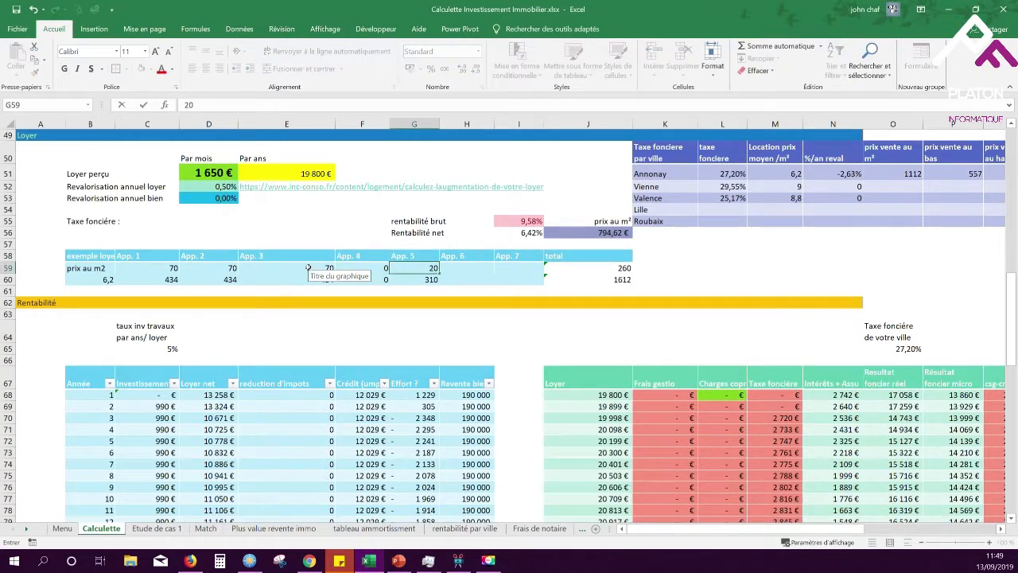
{"action": "key", "text": "Tab"}
{"action": "key", "text": "Tab"}
{"action": "key", "text": "Tab"}
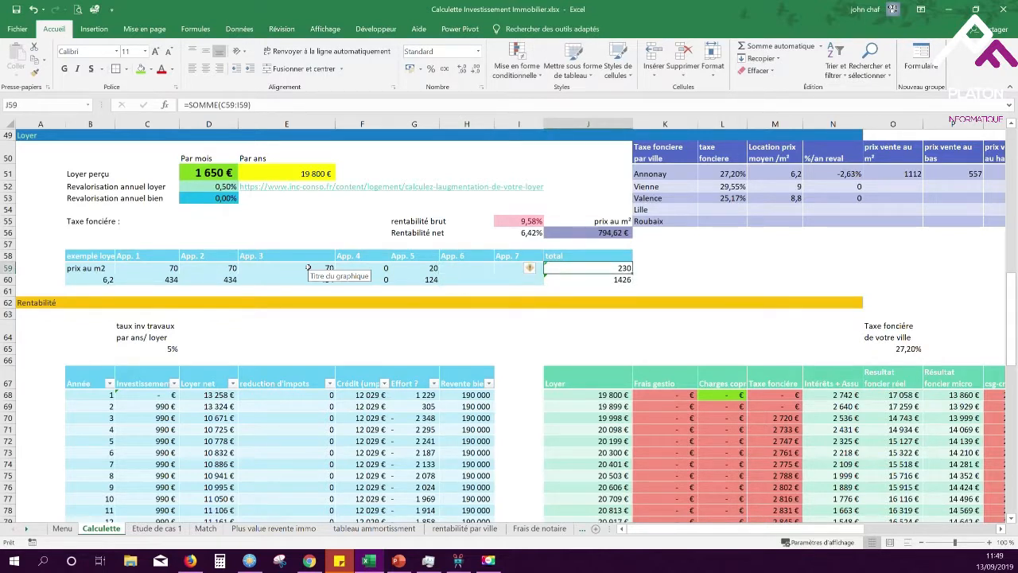
Step: Examine the price per square metre and the yearly Effort amounts in the Rentabilité table
{"action": "left_click", "coordinate": [599, 234]}
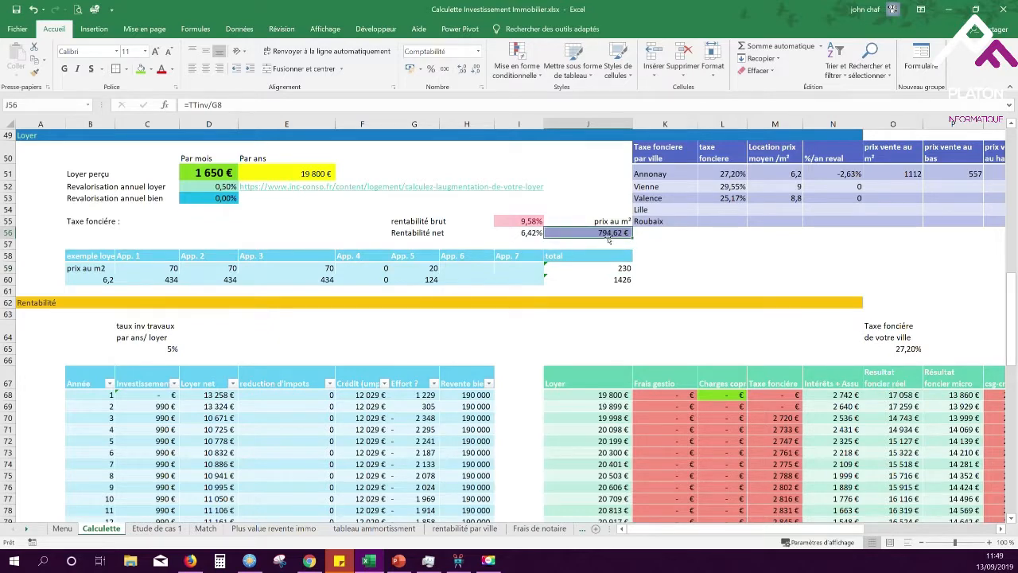
{"action": "scroll", "coordinate": [322, 294], "scroll_direction": "down", "scroll_amount": 4}
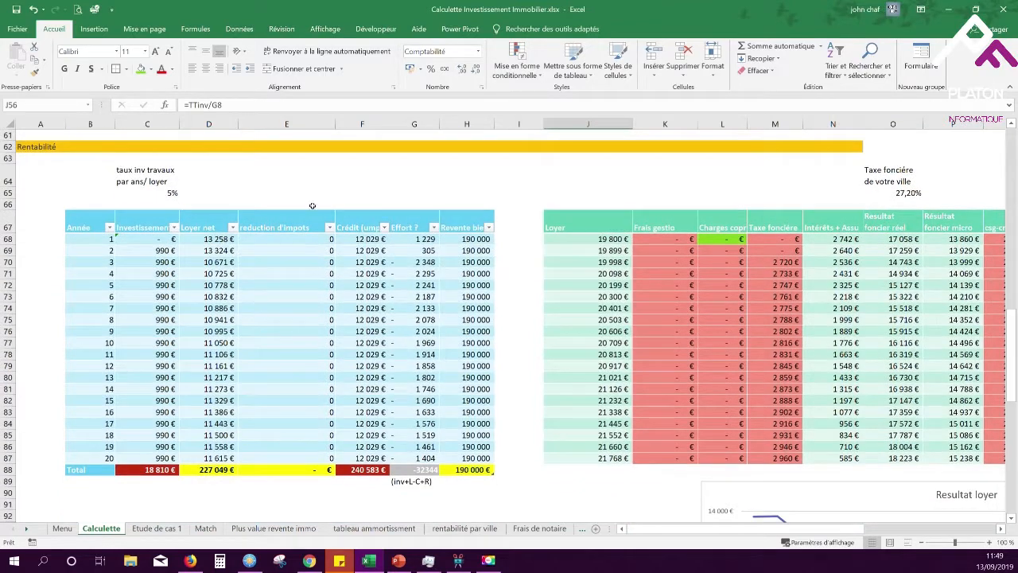
{"action": "left_click_drag", "start_coordinate": [414, 262], "coordinate": [413, 458]}
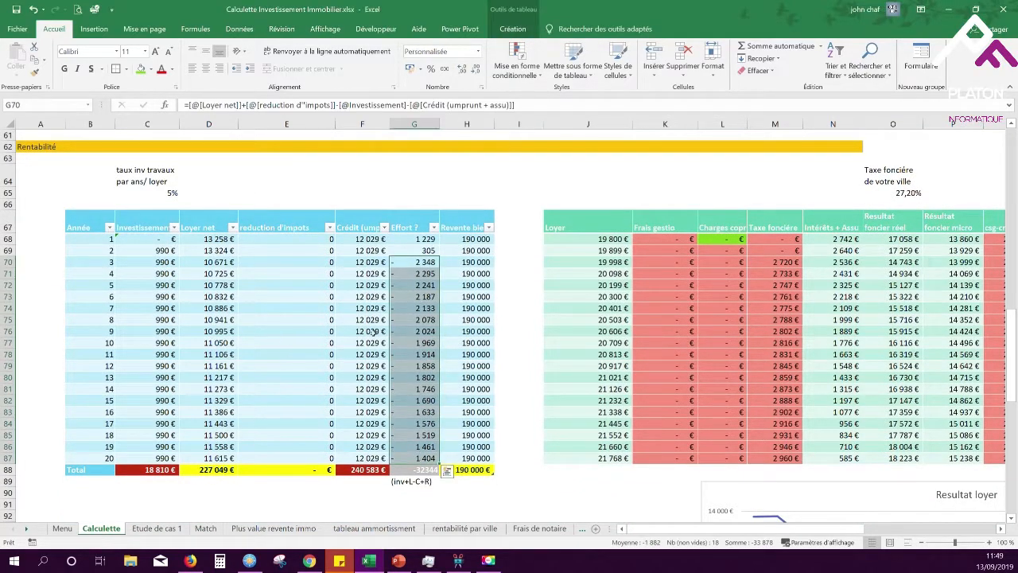
{"action": "left_click", "coordinate": [408, 262]}
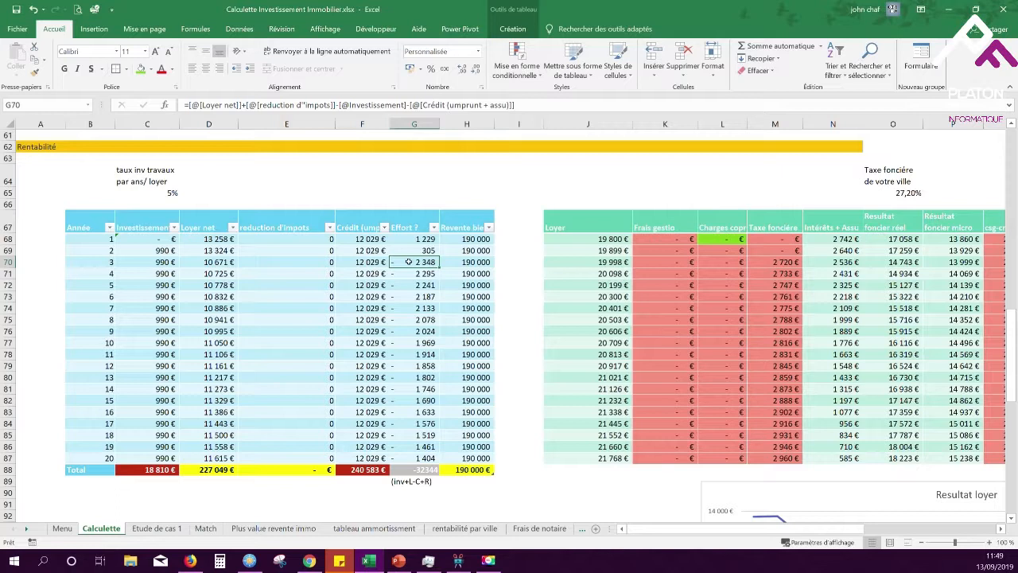
{"action": "left_click", "coordinate": [419, 241]}
{"action": "left_click", "coordinate": [417, 252]}
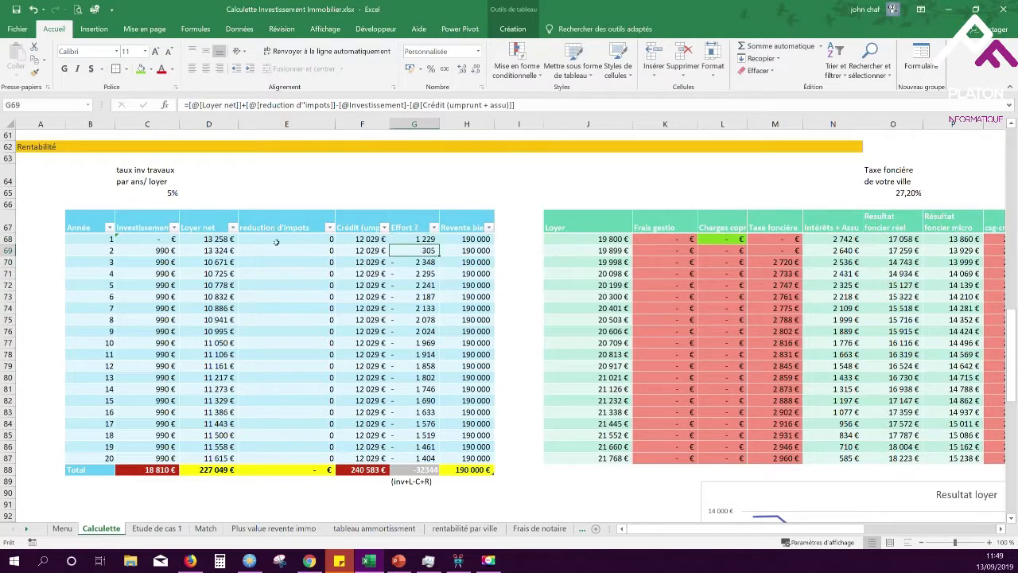
Step: Examine the Loyer net column and the rental result table, from Loyer through fees, property tax and income taxes to Resultat loyer
{"action": "left_click_drag", "start_coordinate": [197, 240], "coordinate": [202, 456]}
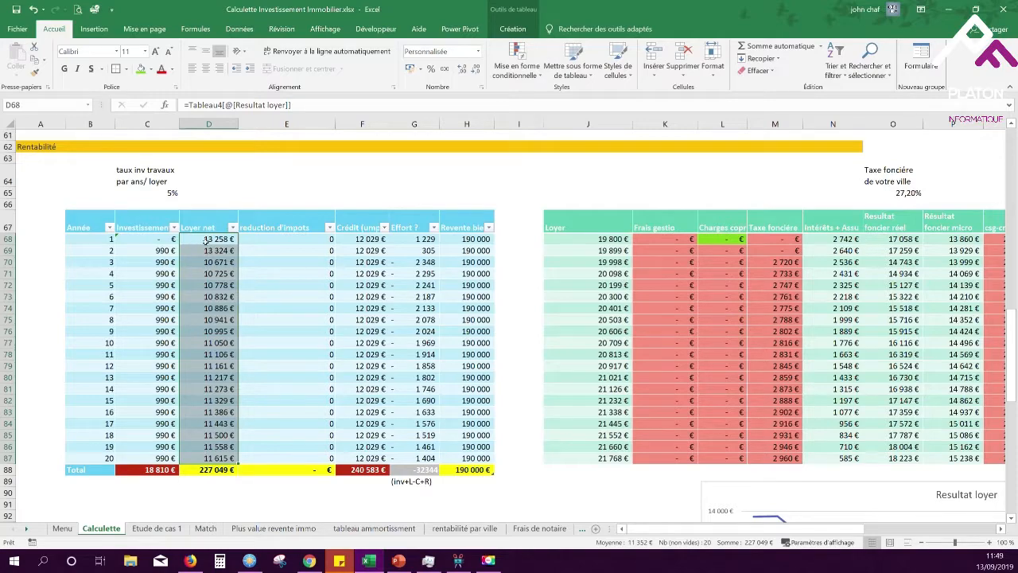
{"action": "left_click", "coordinate": [591, 239]}
{"action": "key", "text": "Right"}
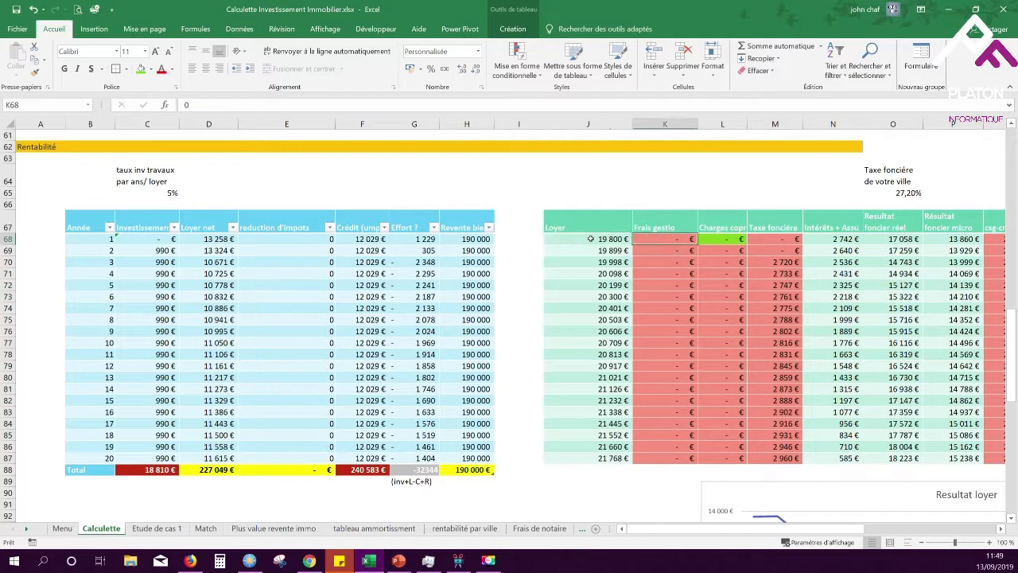
{"action": "key", "text": "Right"}
{"action": "key", "text": "Right"}
{"action": "key", "text": "Right"}
{"action": "key", "text": "Right"}
{"action": "key", "text": "Right"}
{"action": "key", "text": "Right"}
{"action": "key", "text": "Right"}
{"action": "key", "text": "Right"}
{"action": "key", "text": "Right"}
{"action": "key", "text": "Right"}
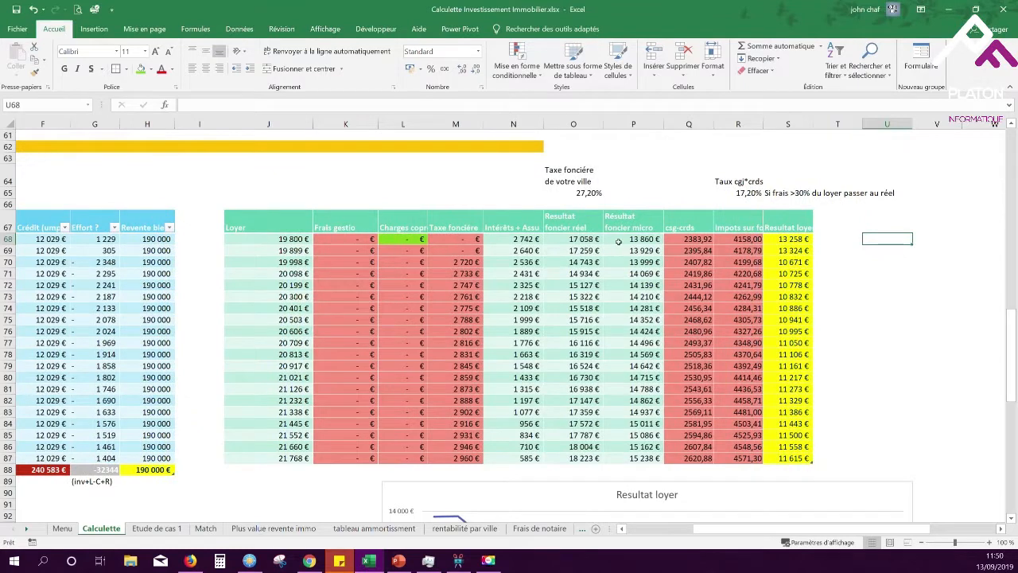
{"action": "left_click", "coordinate": [265, 242]}
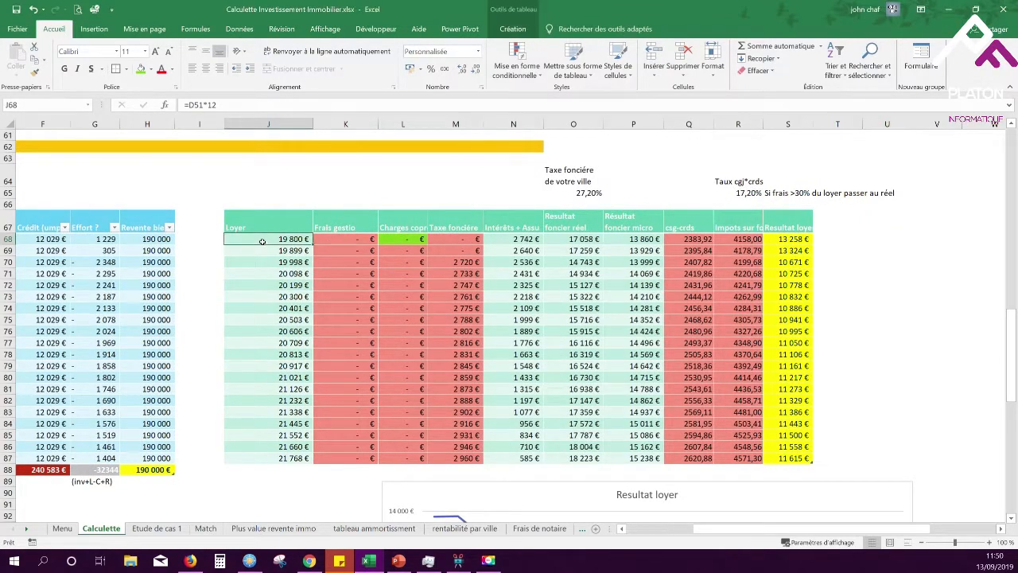
Step: Examine the management fee, co-ownership charge and property tax columns of the rental result table
{"action": "left_click", "coordinate": [338, 236]}
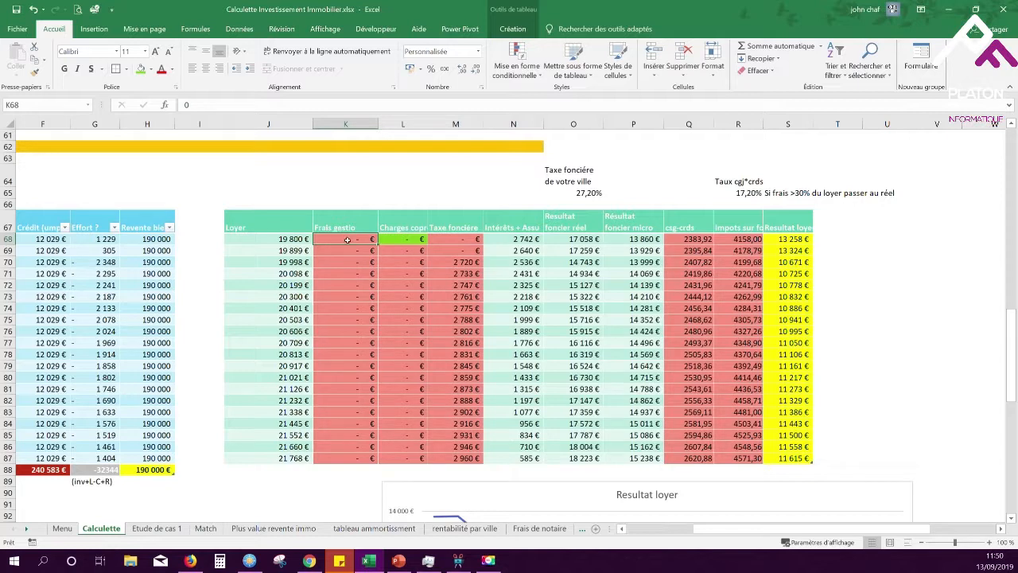
{"action": "left_click", "coordinate": [402, 239]}
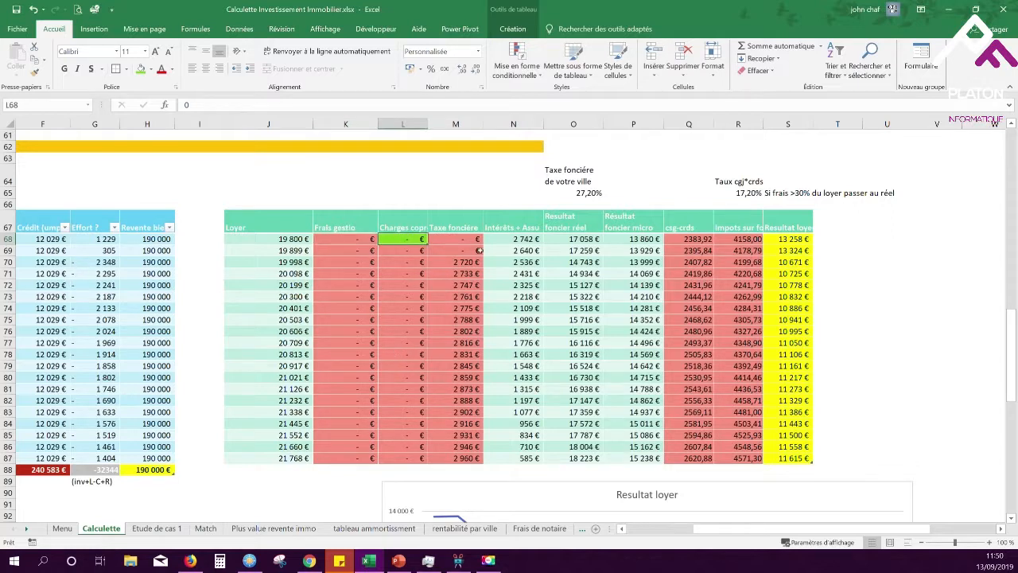
{"action": "left_click_drag", "start_coordinate": [455, 239], "coordinate": [455, 459]}
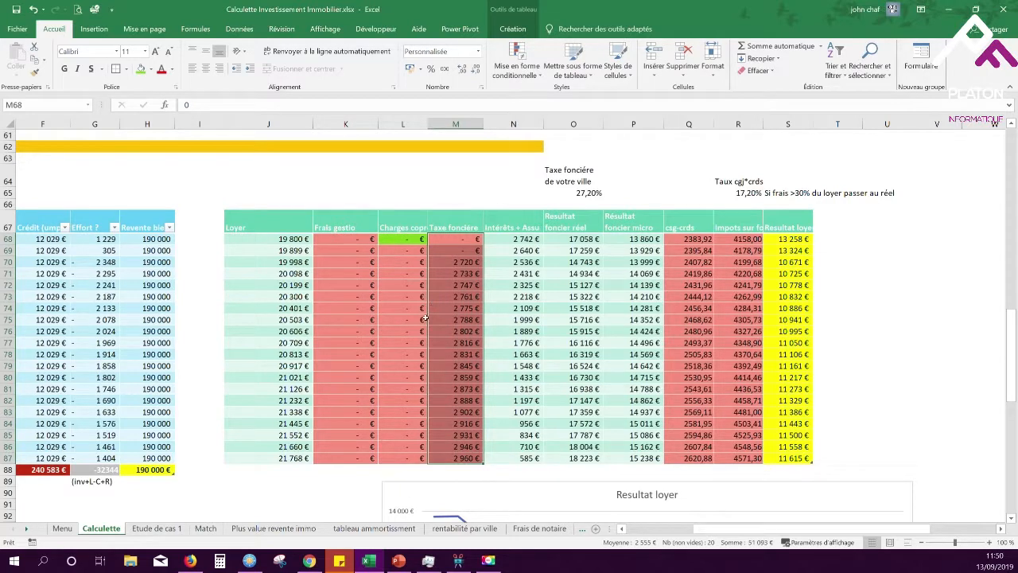
Step: Set the Taxe fonciére de votre ville rate to 20 %
{"action": "left_click", "coordinate": [560, 193]}
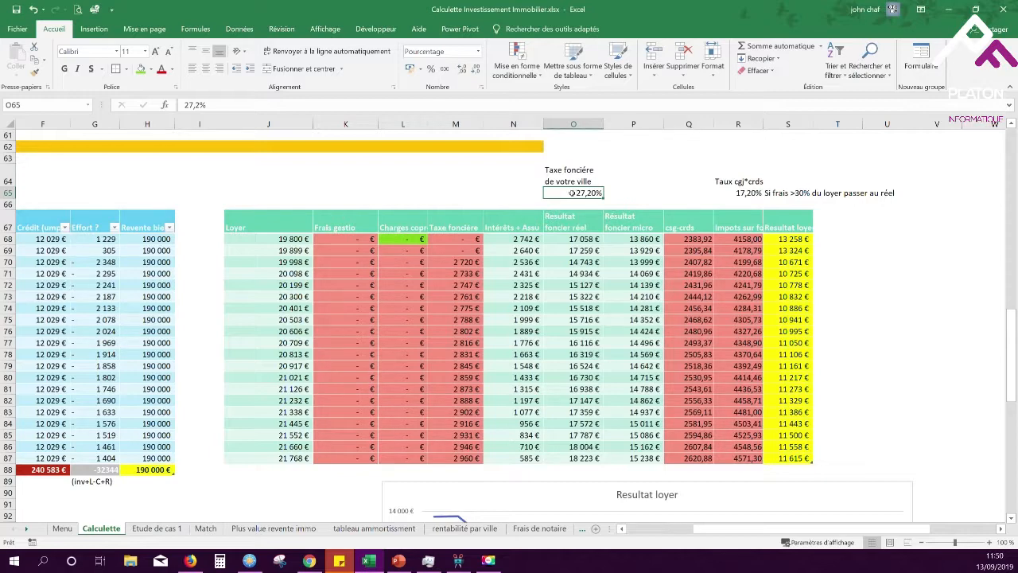
{"action": "type", "text": "20"}
{"action": "key", "text": "Return"}
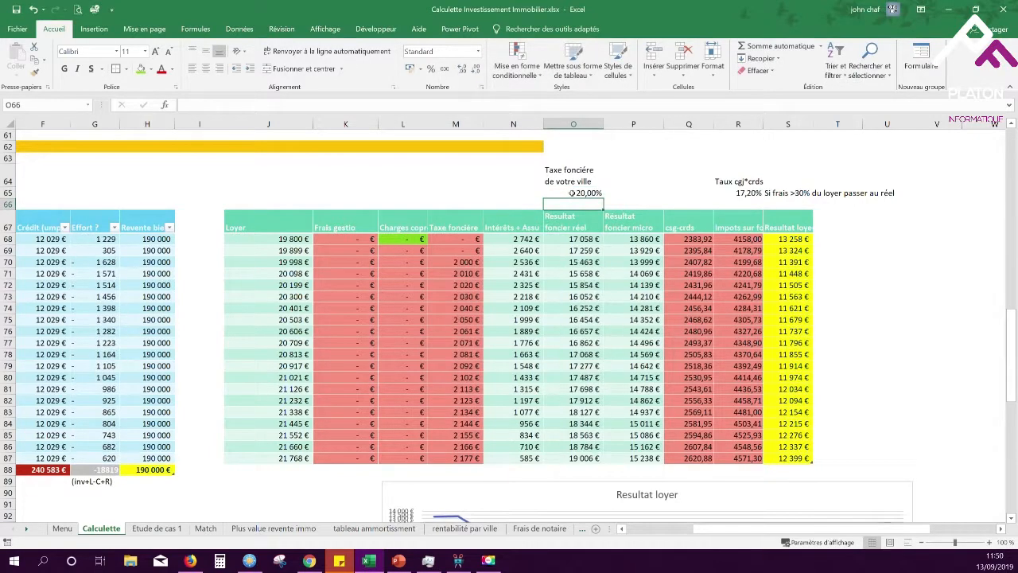
Step: Set the Taxe fonciére de votre ville rate to 27 %
{"action": "left_click", "coordinate": [571, 193]}
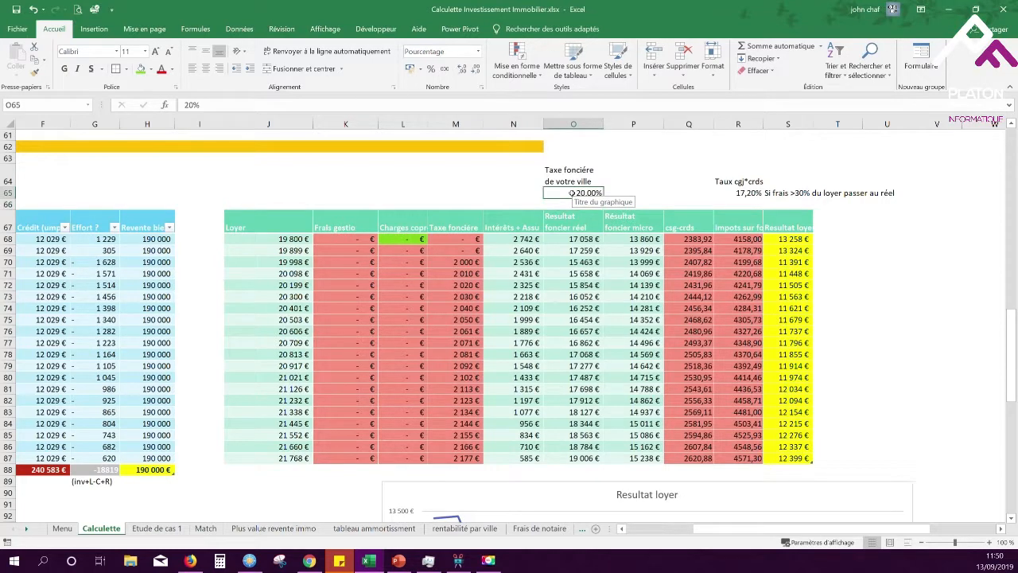
{"action": "type", "text": "27"}
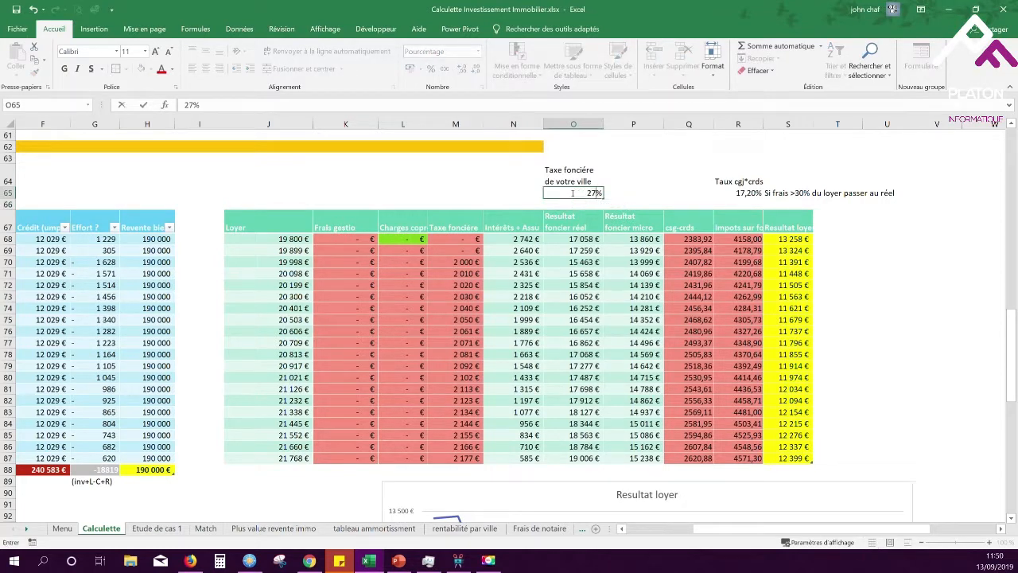
{"action": "key", "text": "Return"}
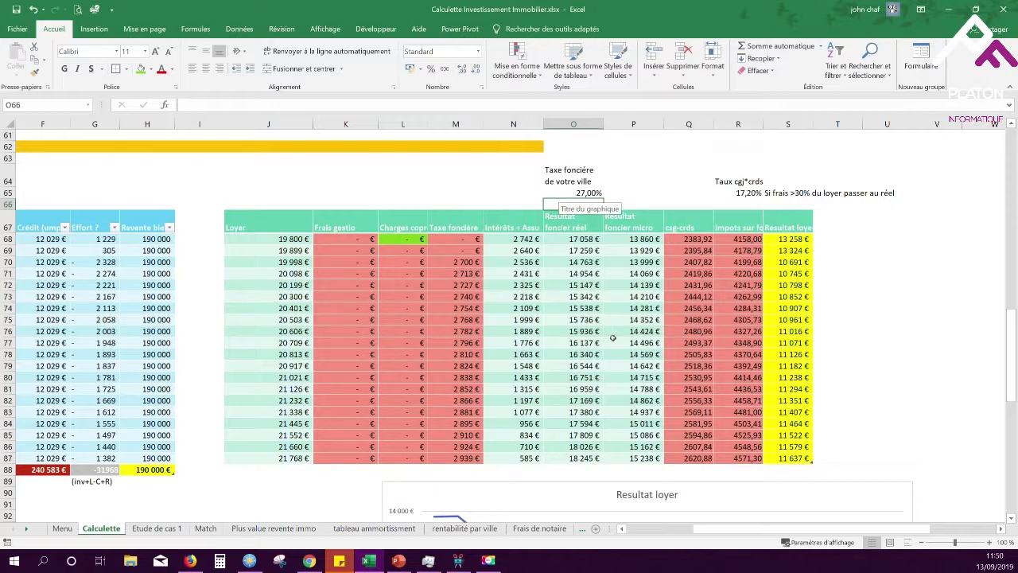
Step: Compare the first-year Resultat foncier réel and micro amounts, and check Resultat loyer against the gross Loyer
{"action": "left_click", "coordinate": [573, 239]}
{"action": "left_click", "coordinate": [646, 244]}
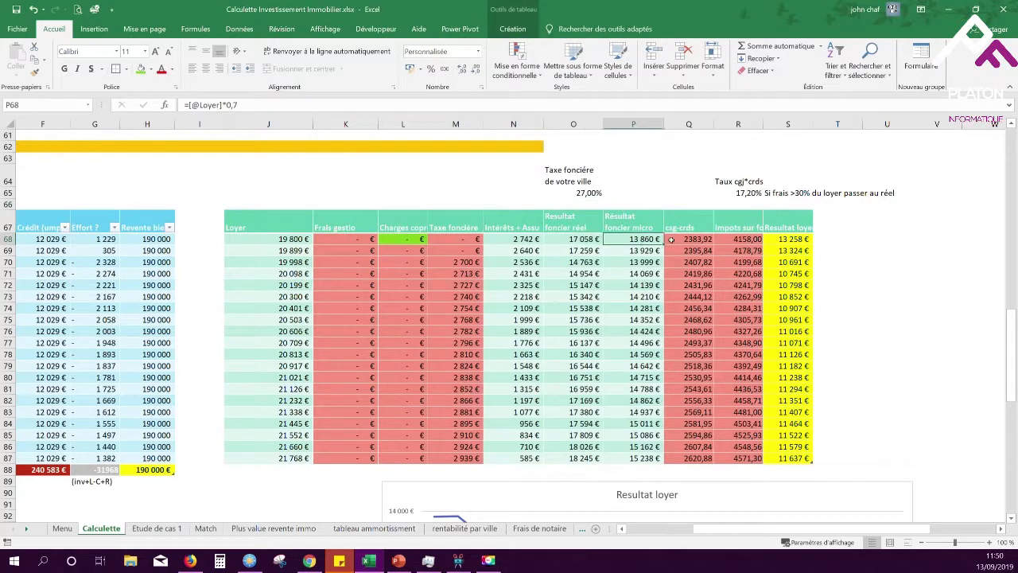
{"action": "left_click", "coordinate": [569, 241]}
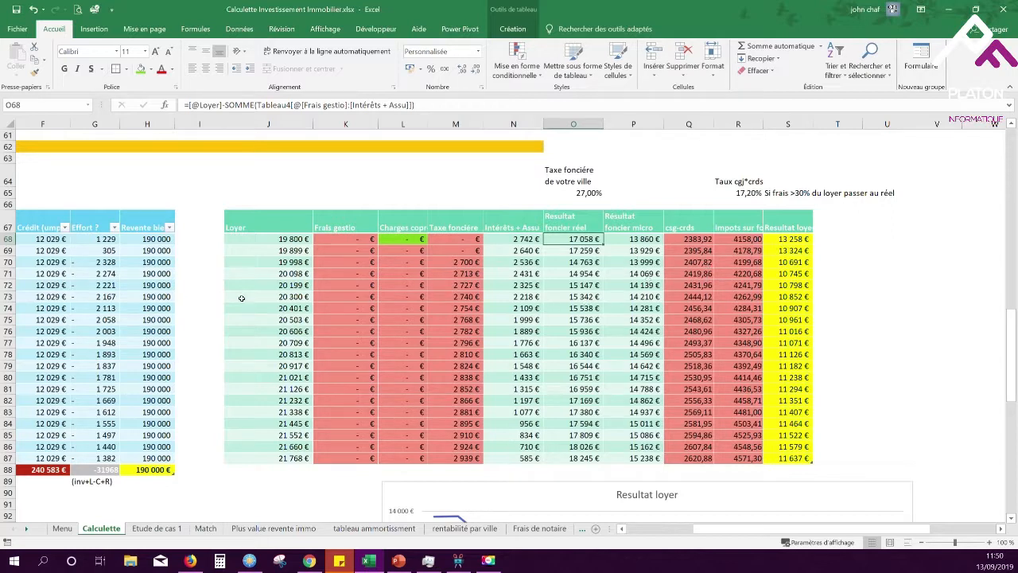
{"action": "left_click", "coordinate": [782, 237]}
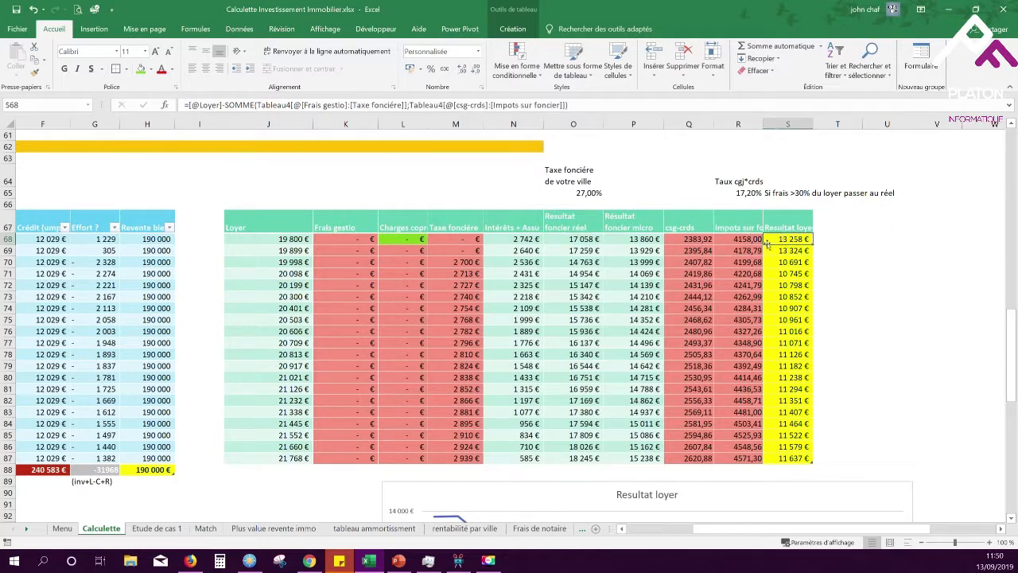
{"action": "left_click", "coordinate": [258, 238]}
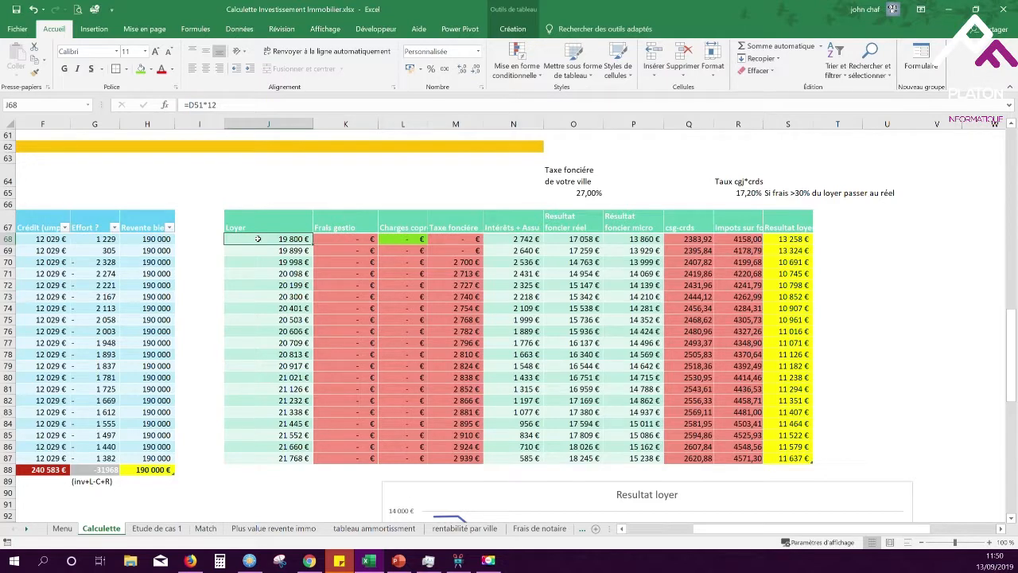
{"action": "left_click", "coordinate": [799, 237]}
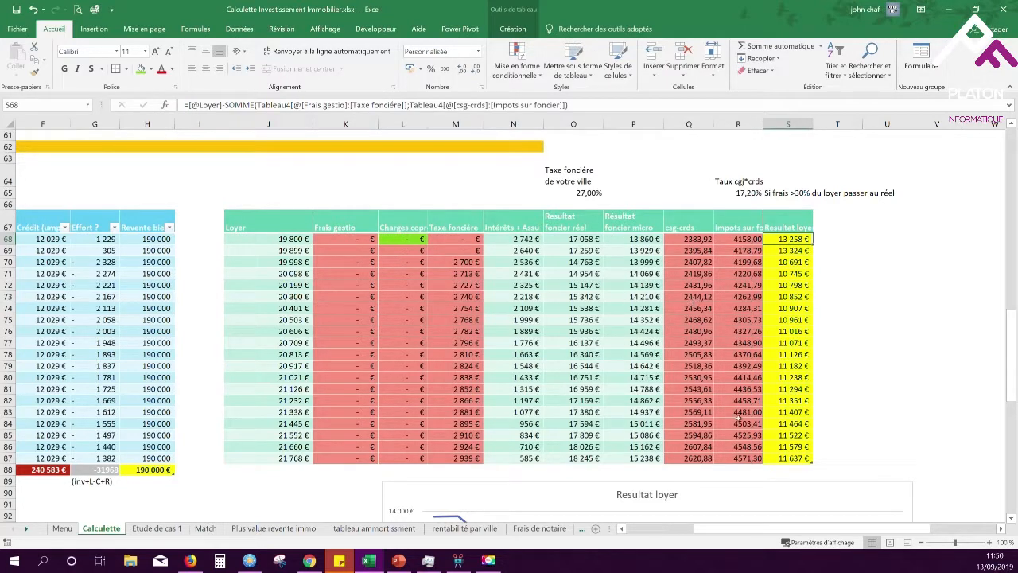
Step: Examine the Effort amounts from year 3 to year 20 in the Rentabilité table, along with the rent and works inputs above it
{"action": "left_click_drag", "start_coordinate": [729, 530], "coordinate": [665, 529]}
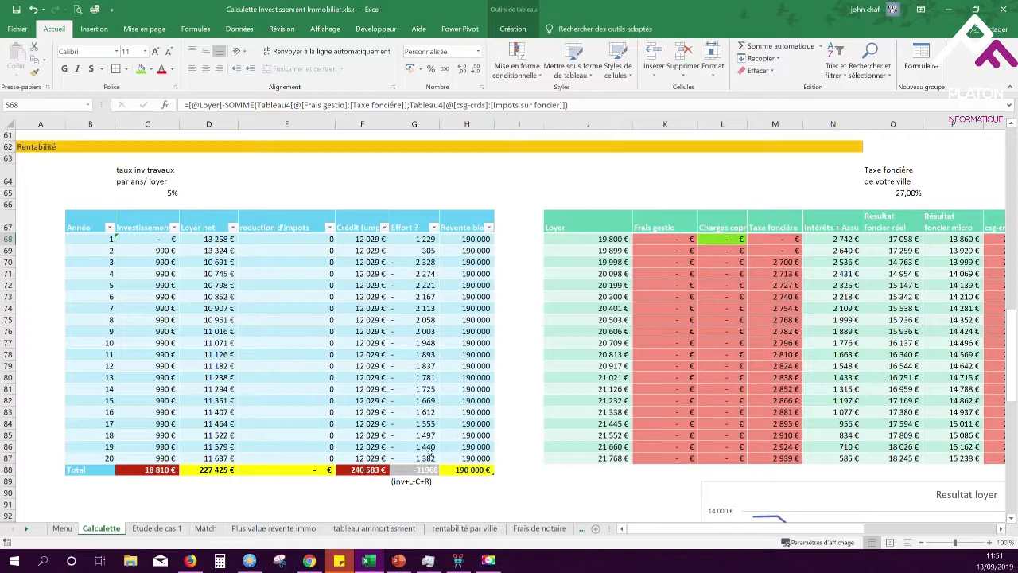
{"action": "left_click_drag", "start_coordinate": [415, 262], "coordinate": [407, 461]}
{"action": "scroll", "coordinate": [543, 398], "scroll_direction": "up", "scroll_amount": 4}
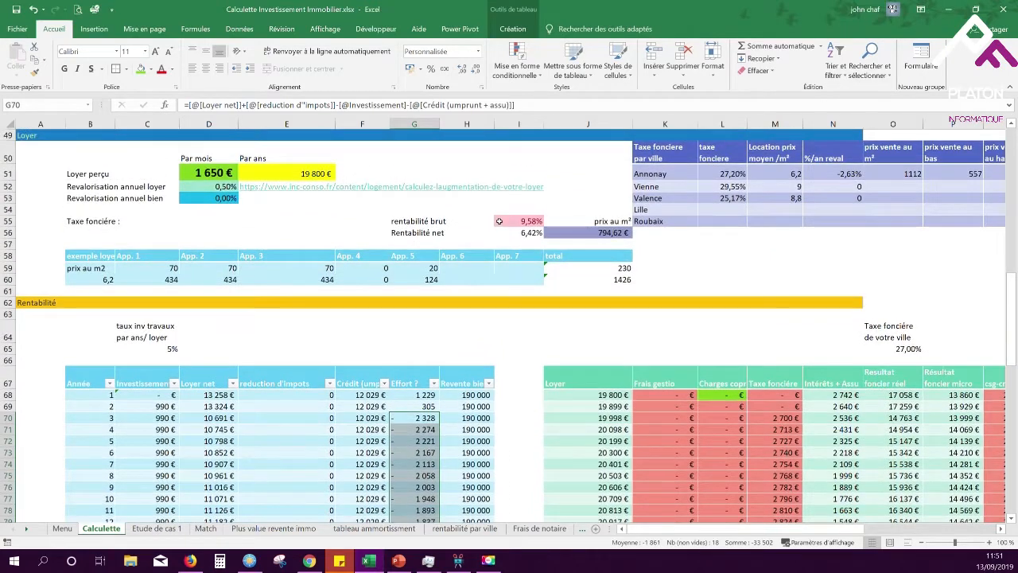
{"action": "scroll", "coordinate": [451, 364], "scroll_direction": "down", "scroll_amount": 3}
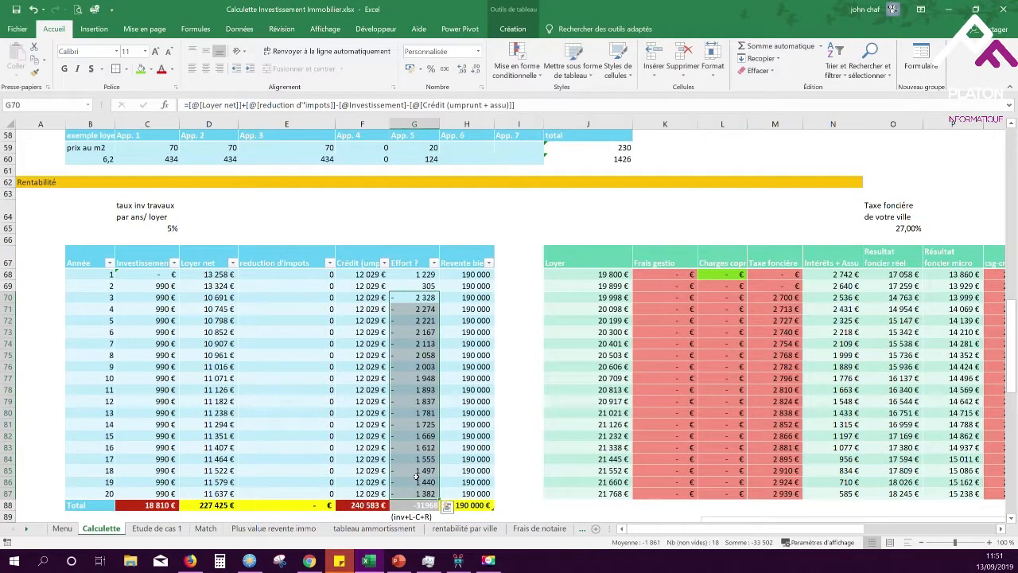
{"action": "left_click", "coordinate": [410, 297]}
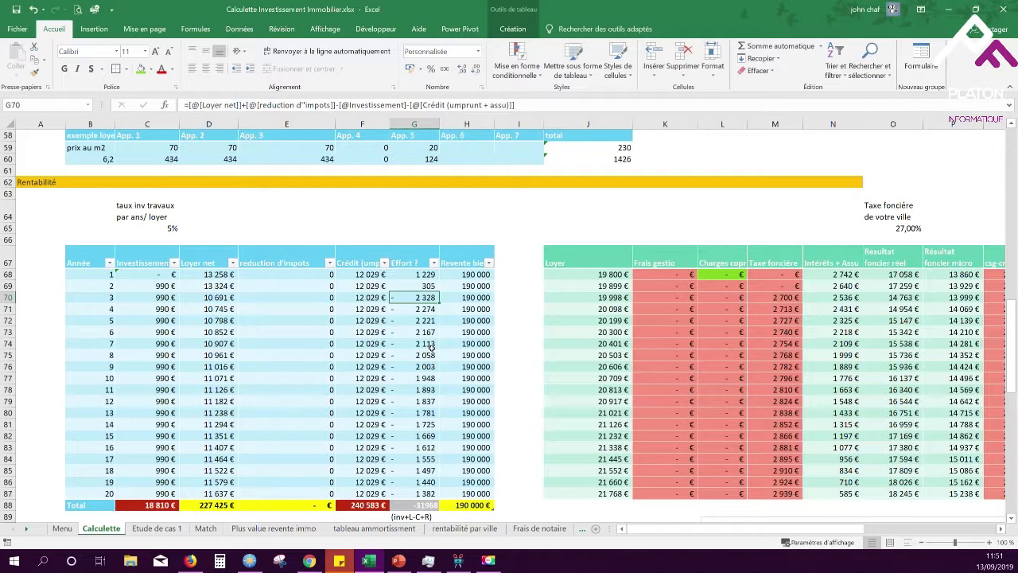
{"action": "scroll", "coordinate": [365, 361], "scroll_direction": "down", "scroll_amount": 1}
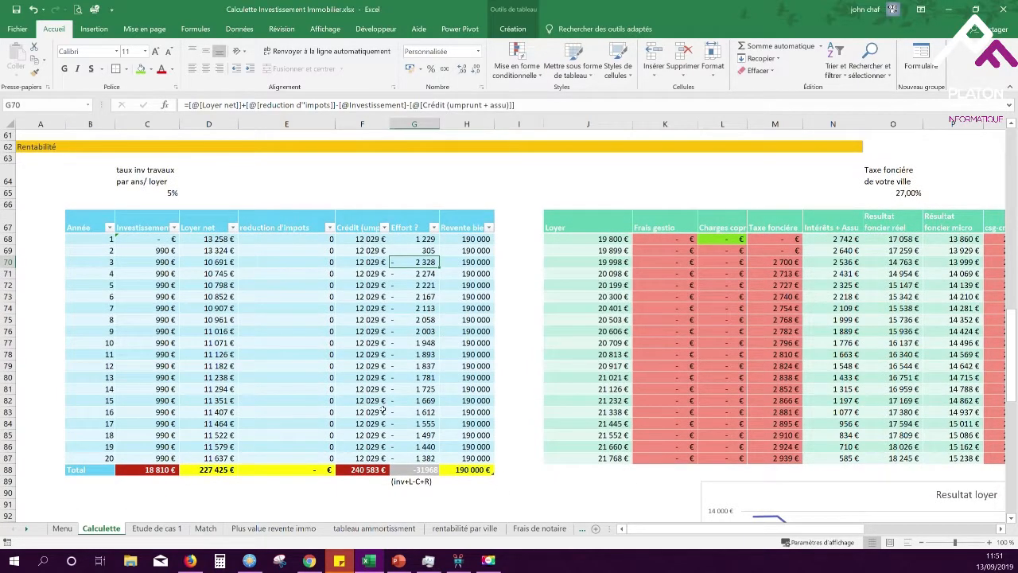
{"action": "scroll", "coordinate": [382, 411], "scroll_direction": "up", "scroll_amount": 2}
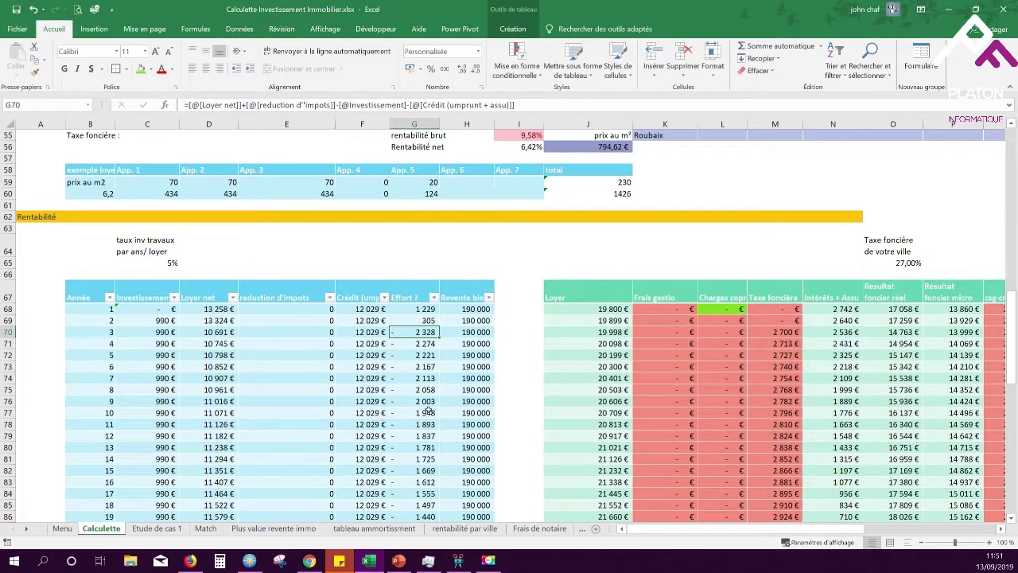
{"action": "scroll", "coordinate": [406, 415], "scroll_direction": "up", "scroll_amount": 3}
{"action": "scroll", "coordinate": [405, 415], "scroll_direction": "up", "scroll_amount": 4}
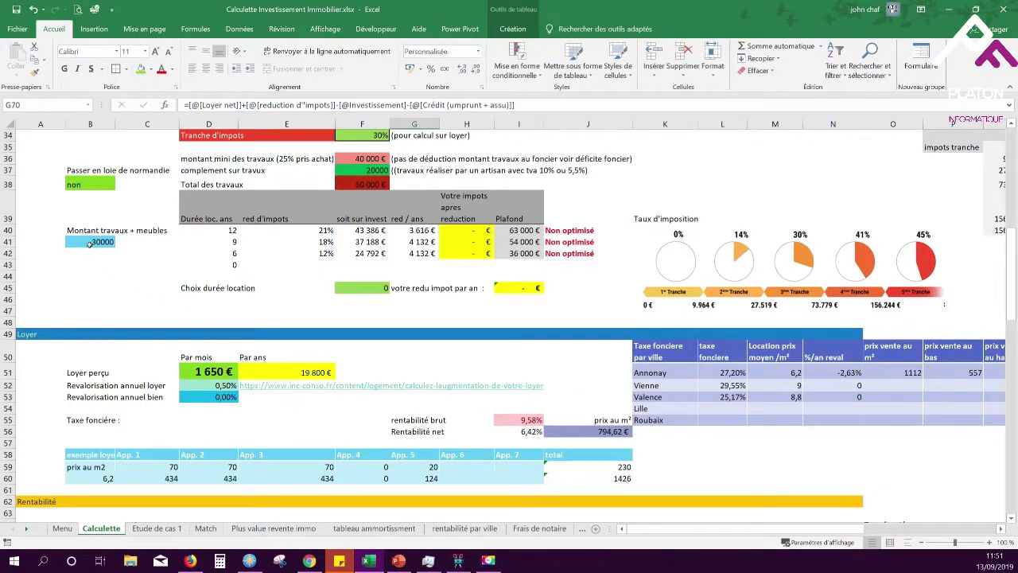
{"action": "scroll", "coordinate": [188, 311], "scroll_direction": "down", "scroll_amount": 8}
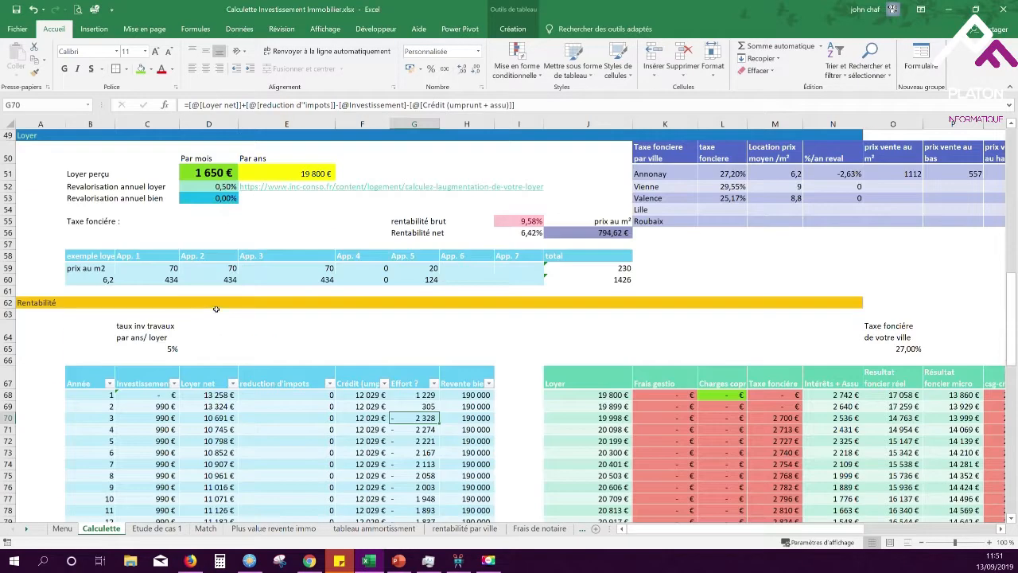
{"action": "scroll", "coordinate": [292, 315], "scroll_direction": "down", "scroll_amount": 2}
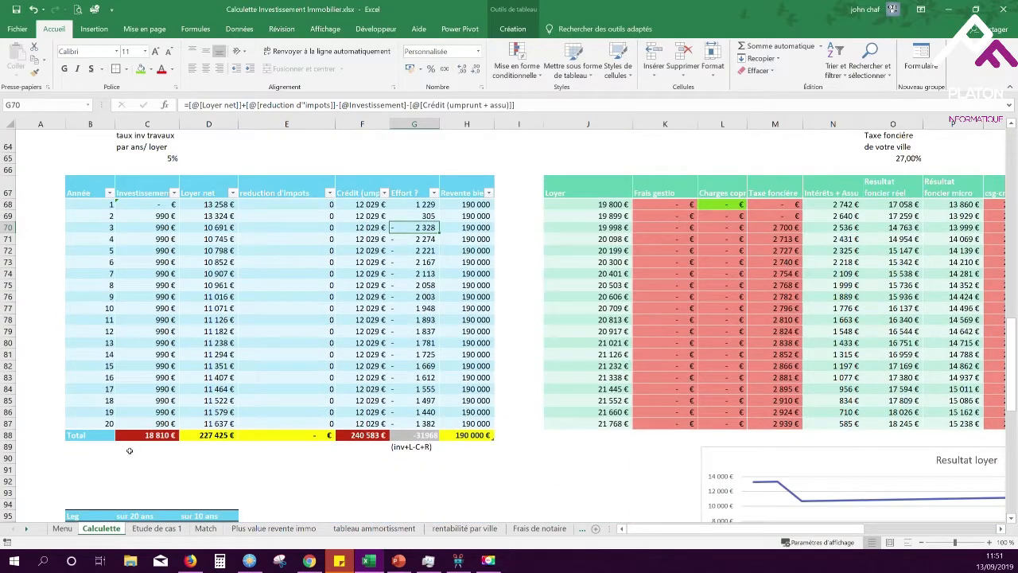
Step: Examine the year 20 resale value of the property and the annual revaluation rates for the rent and the property
{"action": "left_click", "coordinate": [457, 423]}
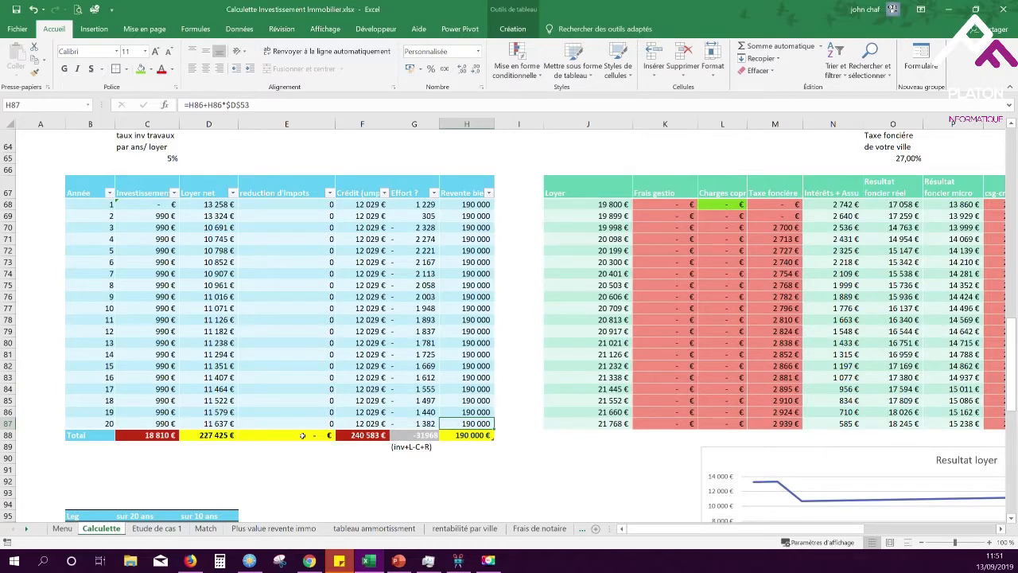
{"action": "scroll", "coordinate": [302, 435], "scroll_direction": "up", "scroll_amount": 1}
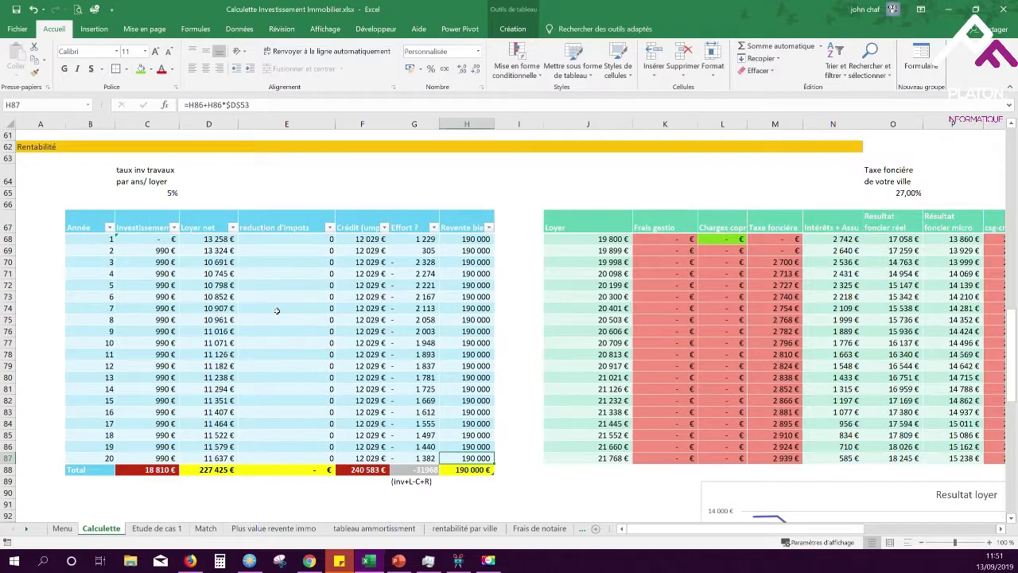
{"action": "scroll", "coordinate": [281, 352], "scroll_direction": "up", "scroll_amount": 2}
{"action": "scroll", "coordinate": [281, 351], "scroll_direction": "up", "scroll_amount": 3}
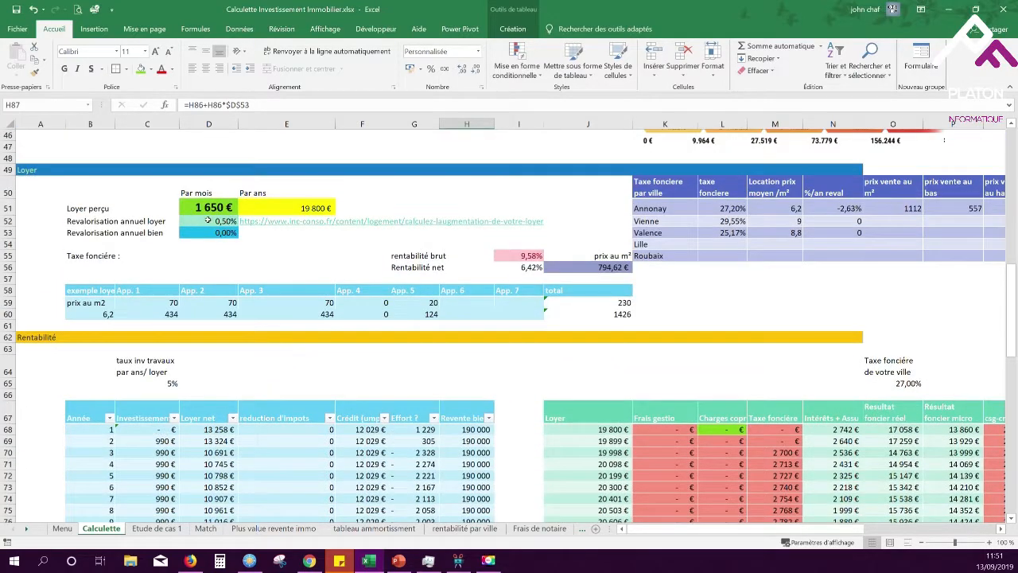
{"action": "left_click", "coordinate": [208, 221]}
{"action": "left_click", "coordinate": [202, 232]}
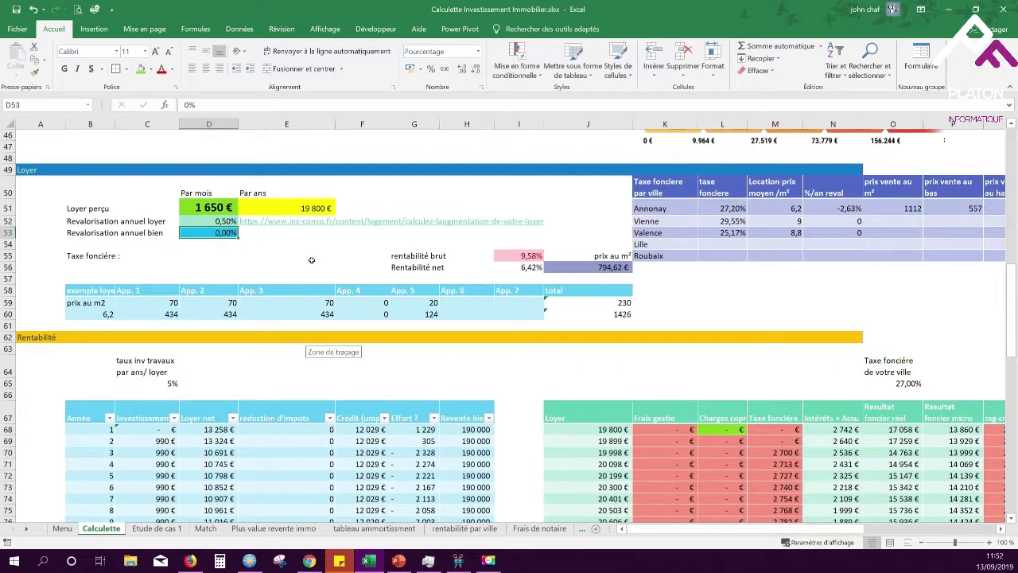
Step: Examine the Investissement total, the yearly works rate on the rent and the formulas of the yearly Investissement amounts
{"action": "scroll", "coordinate": [299, 338], "scroll_direction": "down", "scroll_amount": 3}
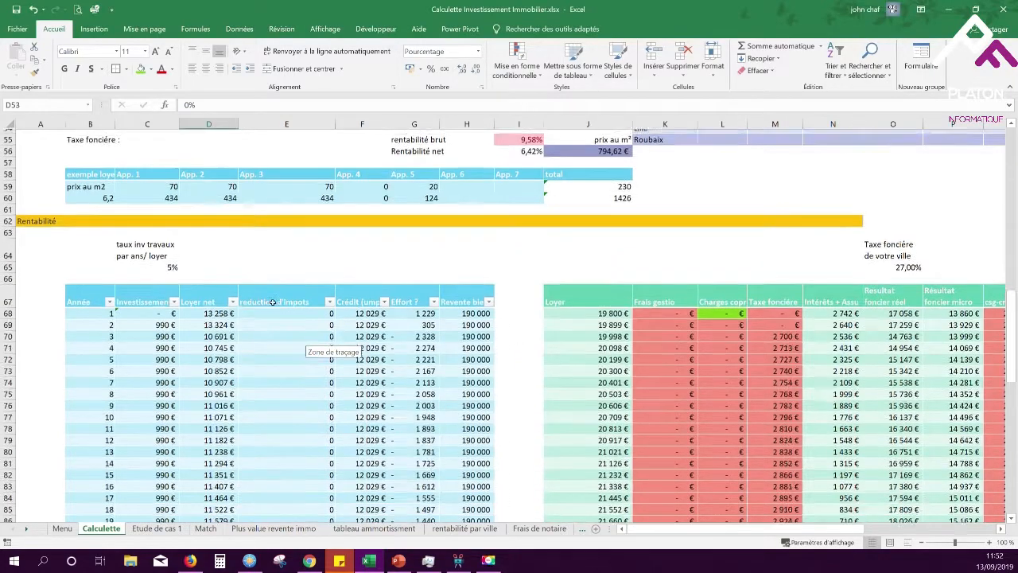
{"action": "scroll", "coordinate": [314, 365], "scroll_direction": "up", "scroll_amount": 2}
{"action": "scroll", "coordinate": [311, 367], "scroll_direction": "down", "scroll_amount": 6}
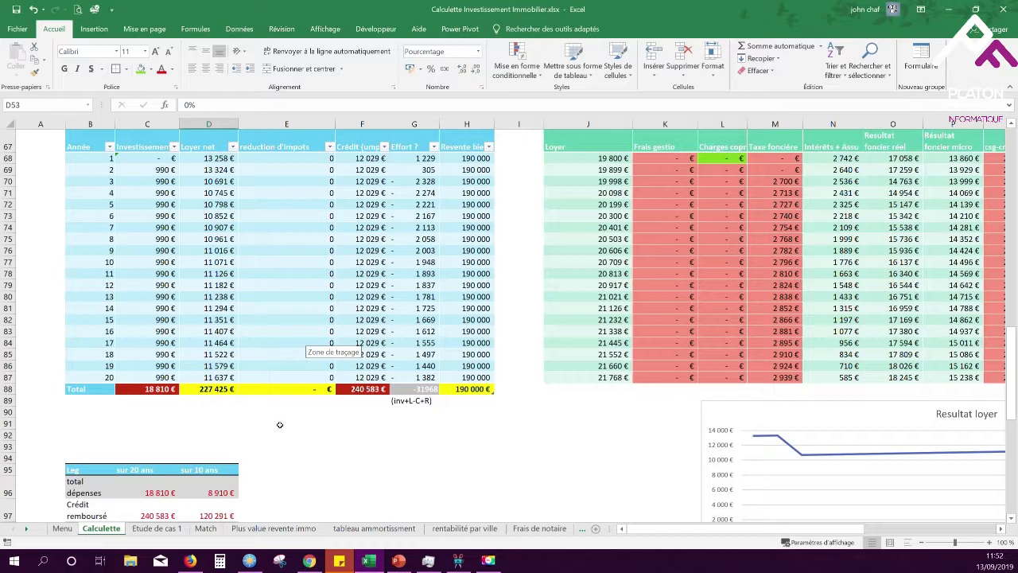
{"action": "scroll", "coordinate": [270, 433], "scroll_direction": "up", "scroll_amount": 1}
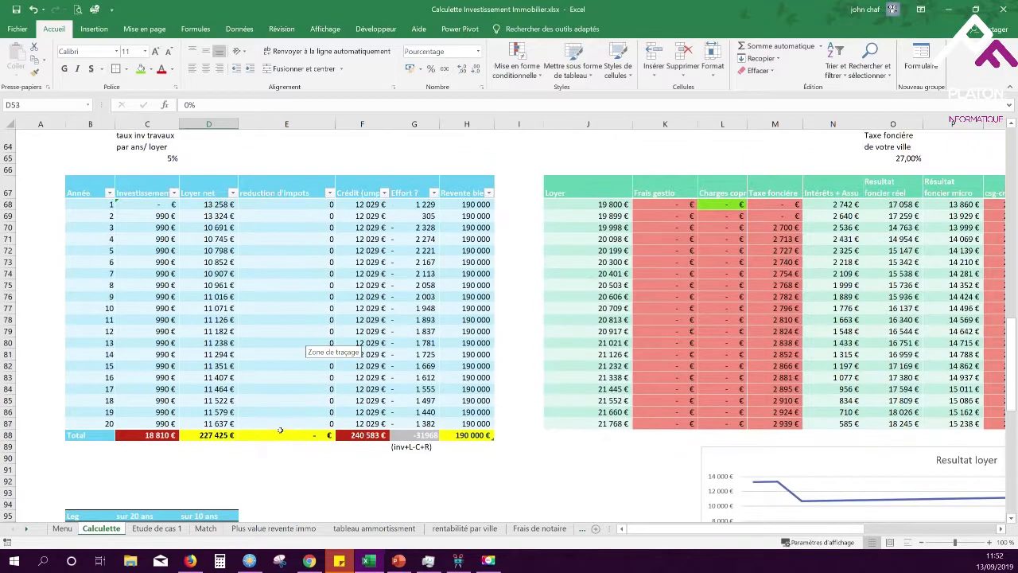
{"action": "left_click", "coordinate": [148, 437]}
{"action": "left_click", "coordinate": [169, 157]}
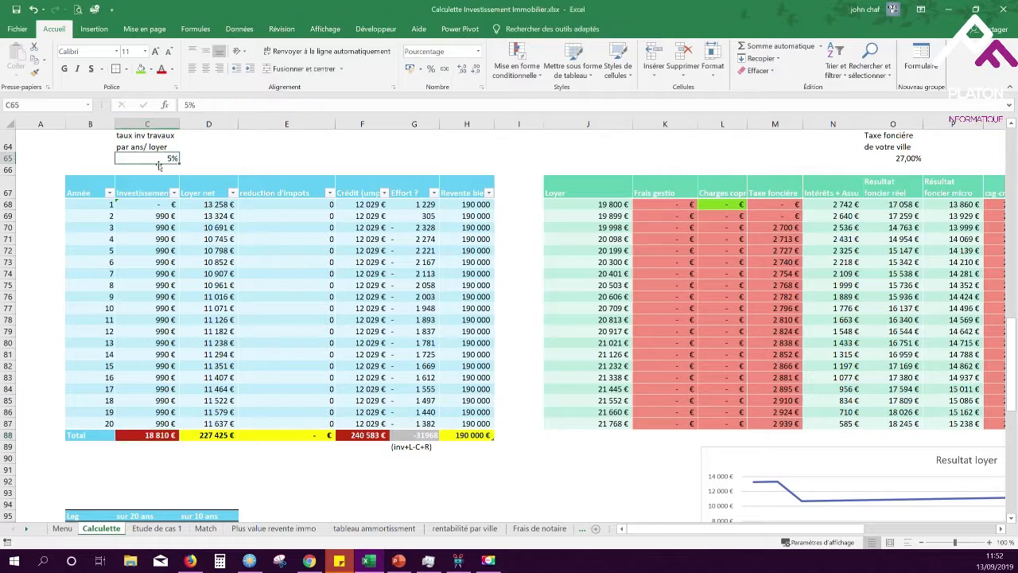
{"action": "left_click", "coordinate": [141, 218]}
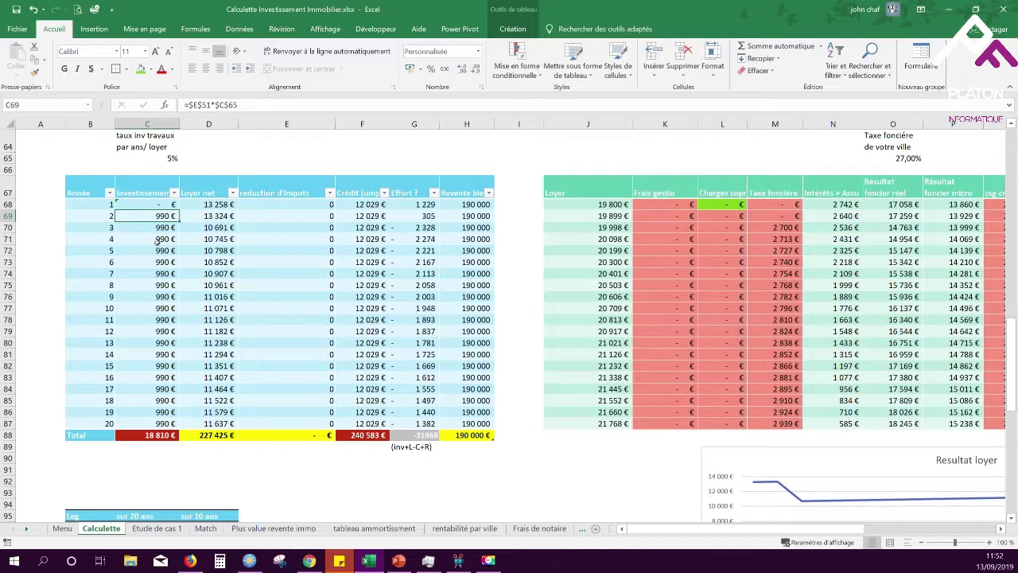
{"action": "left_click", "coordinate": [157, 235]}
{"action": "left_click", "coordinate": [148, 252]}
{"action": "left_click", "coordinate": [151, 264]}
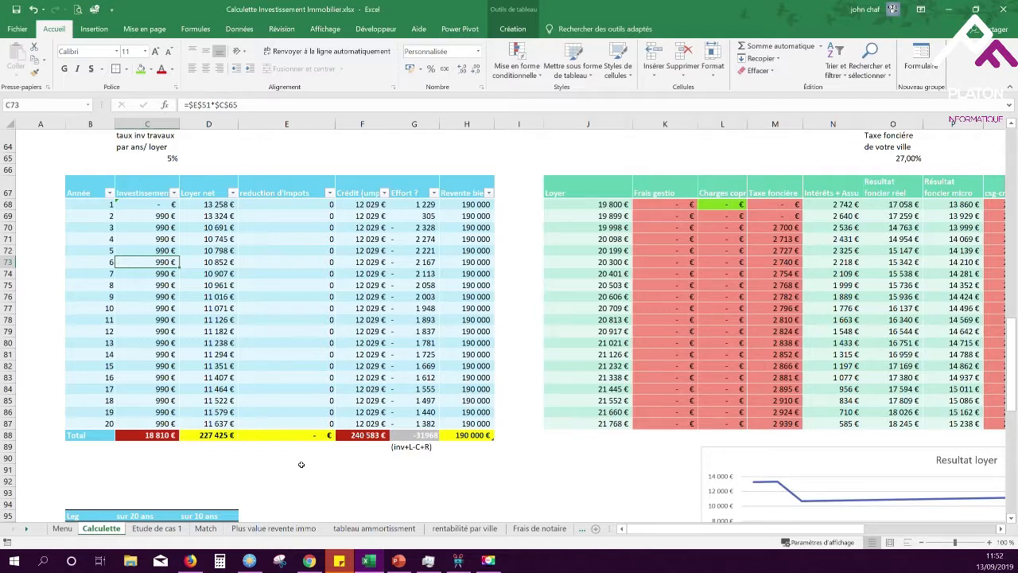
Step: Examine the Investissement, Loyer net and Crédit totals of the Rentabilité table
{"action": "left_click", "coordinate": [150, 436]}
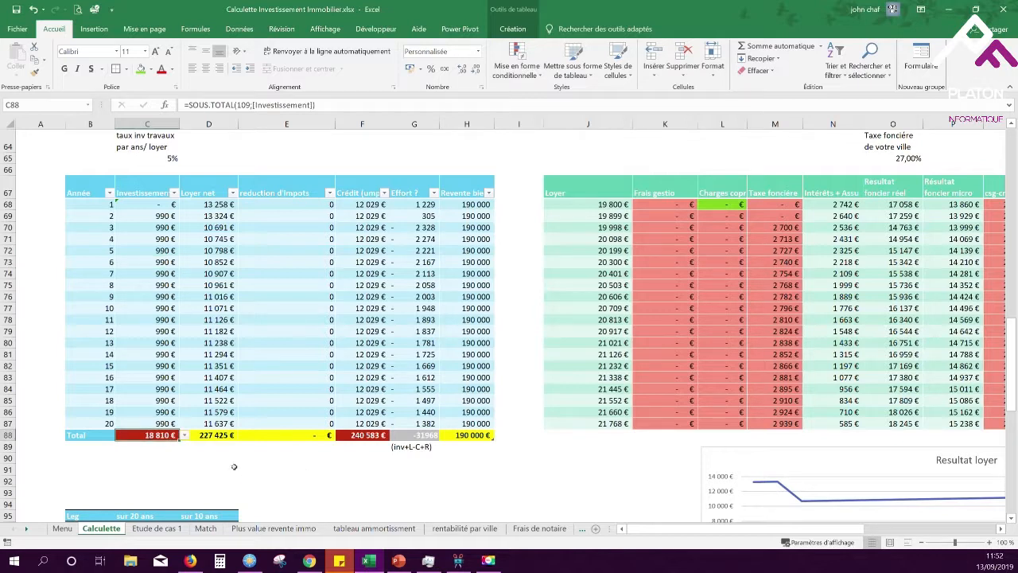
{"action": "left_click", "coordinate": [212, 433]}
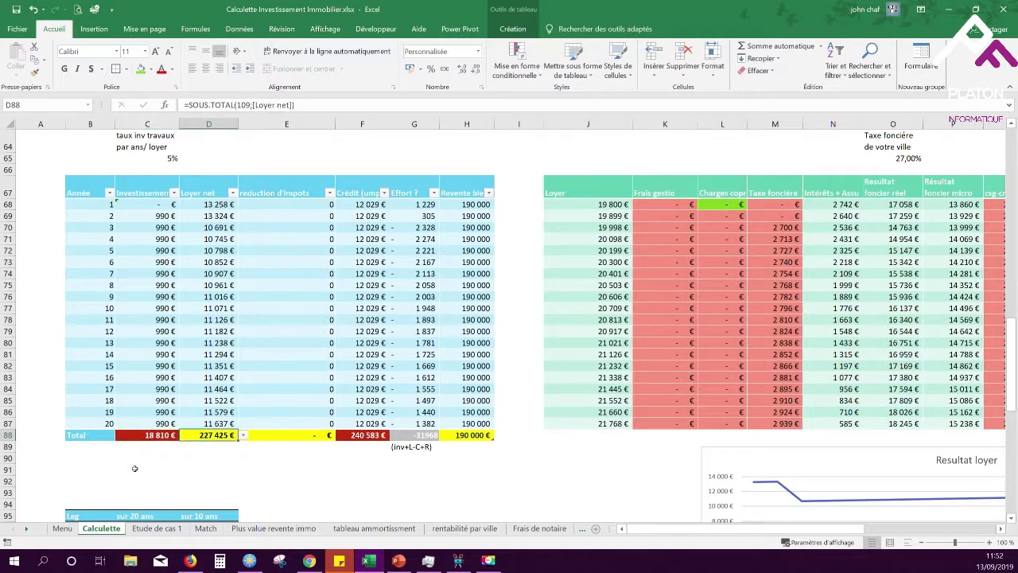
{"action": "left_click", "coordinate": [365, 436]}
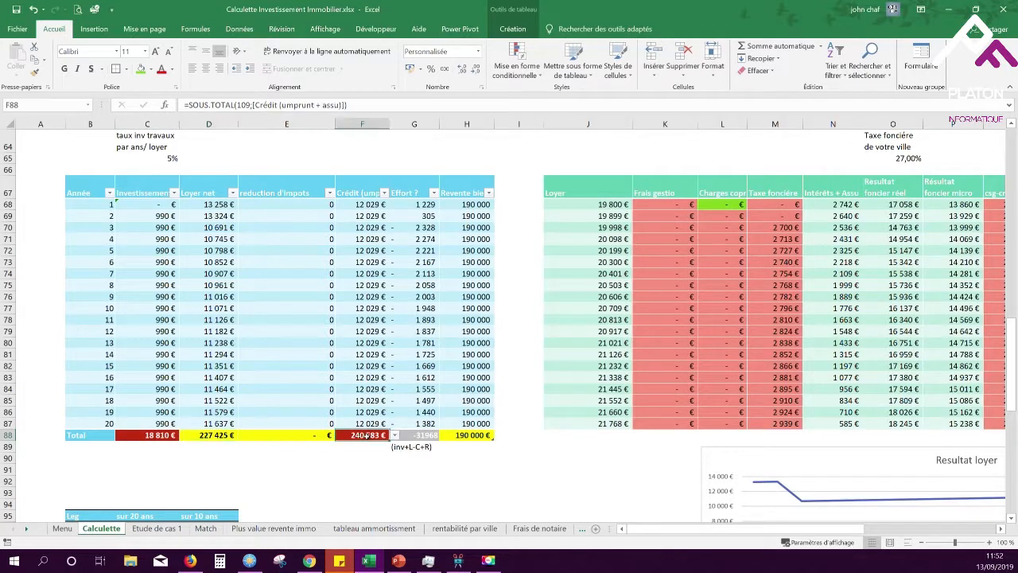
Step: Examine the Effort total of the Rentabilité table and the 20-year and 10-year summary beneath it
{"action": "left_click", "coordinate": [416, 436]}
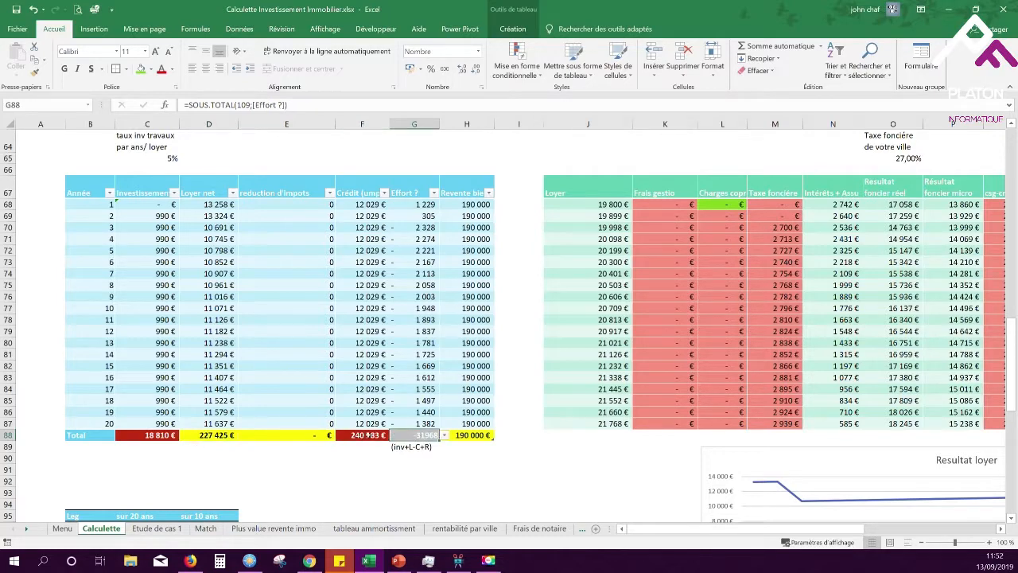
{"action": "scroll", "coordinate": [297, 451], "scroll_direction": "down", "scroll_amount": 3}
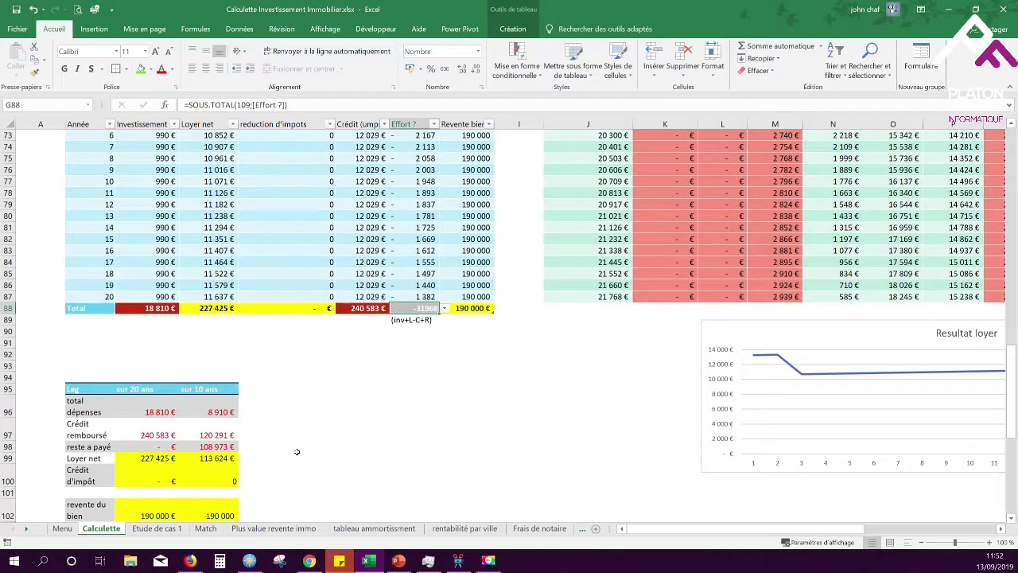
{"action": "scroll", "coordinate": [326, 435], "scroll_direction": "up", "scroll_amount": 2}
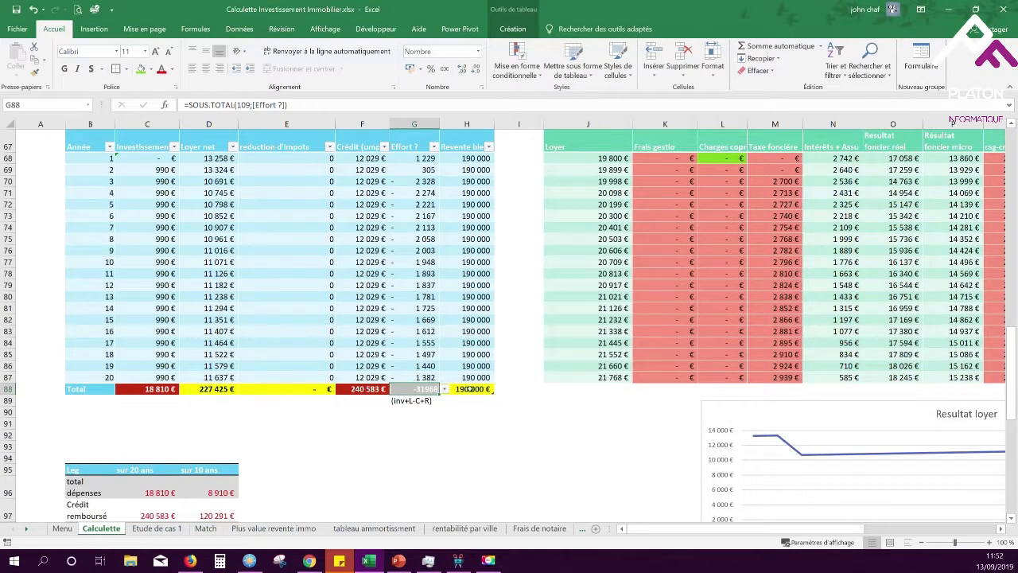
Step: Set the annual revaluation rate of the property (Revalorisation annuel bien) to 0,2%
{"action": "scroll", "coordinate": [409, 439], "scroll_direction": "up", "scroll_amount": 5}
{"action": "left_click", "coordinate": [194, 149]}
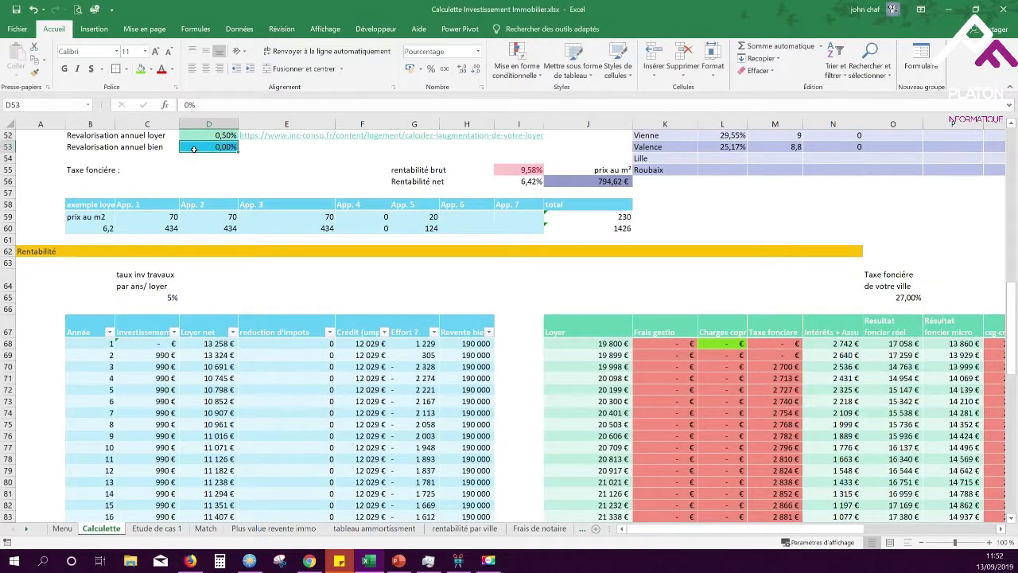
{"action": "type", "text": "0,2"}
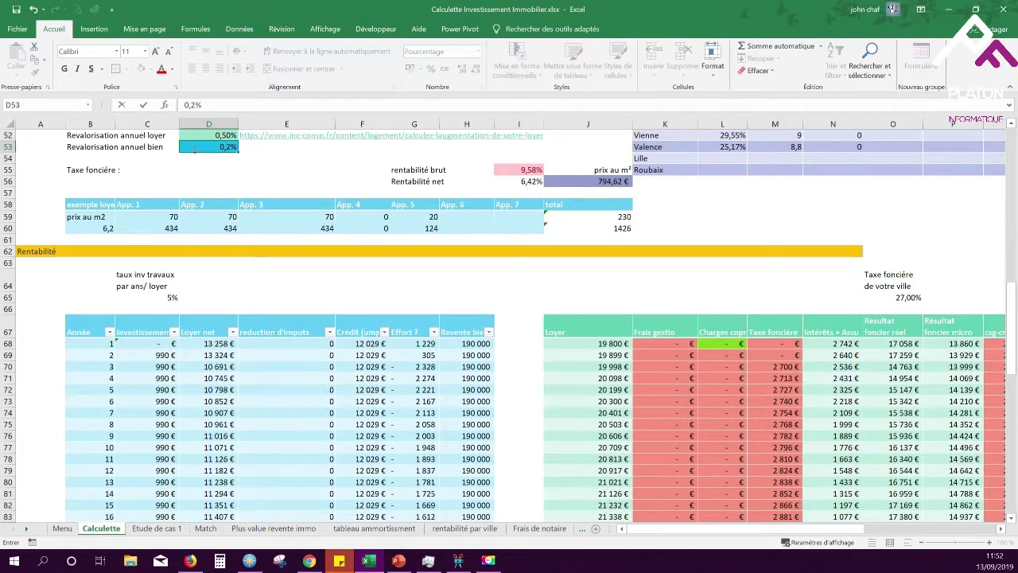
{"action": "key", "text": "Return"}
{"action": "scroll", "coordinate": [470, 297], "scroll_direction": "down", "scroll_amount": 3}
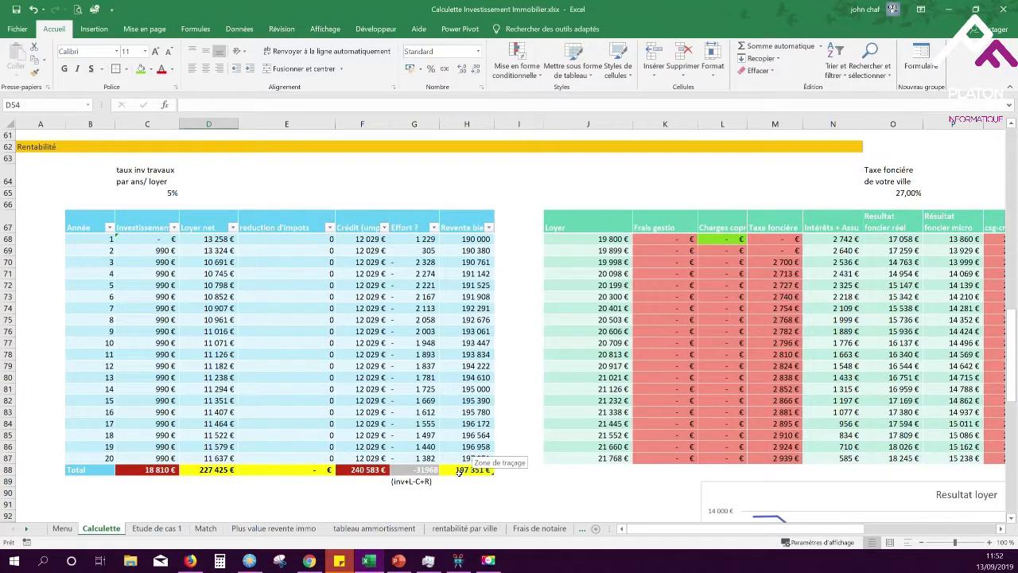
{"action": "scroll", "coordinate": [248, 417], "scroll_direction": "down", "scroll_amount": 2}
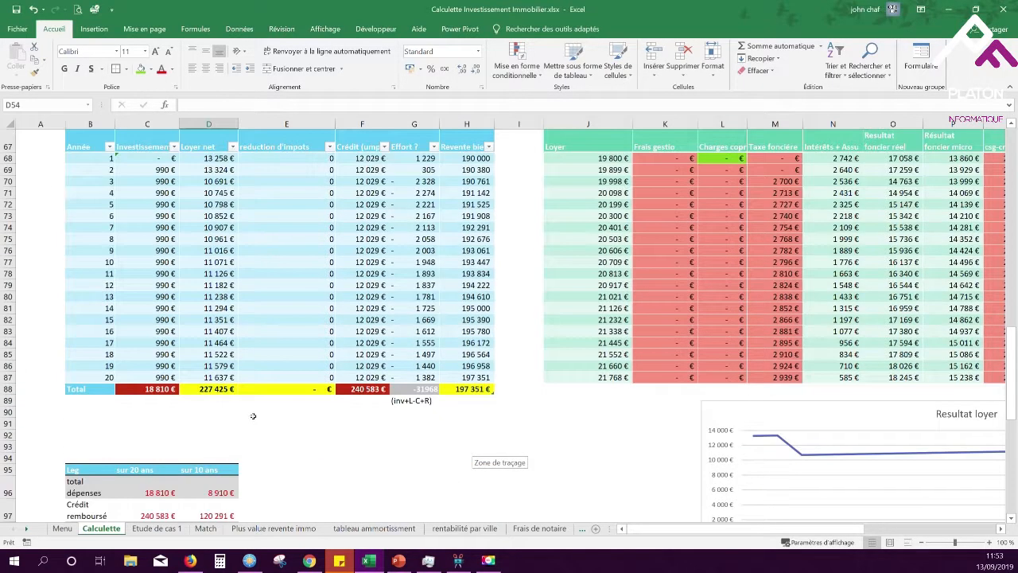
Step: Examine the 20-year summary's total expenses, net rent, property resale and remaining balance, including the formula of the reste amount
{"action": "scroll", "coordinate": [254, 414], "scroll_direction": "down", "scroll_amount": 3}
{"action": "scroll", "coordinate": [265, 351], "scroll_direction": "down", "scroll_amount": 2}
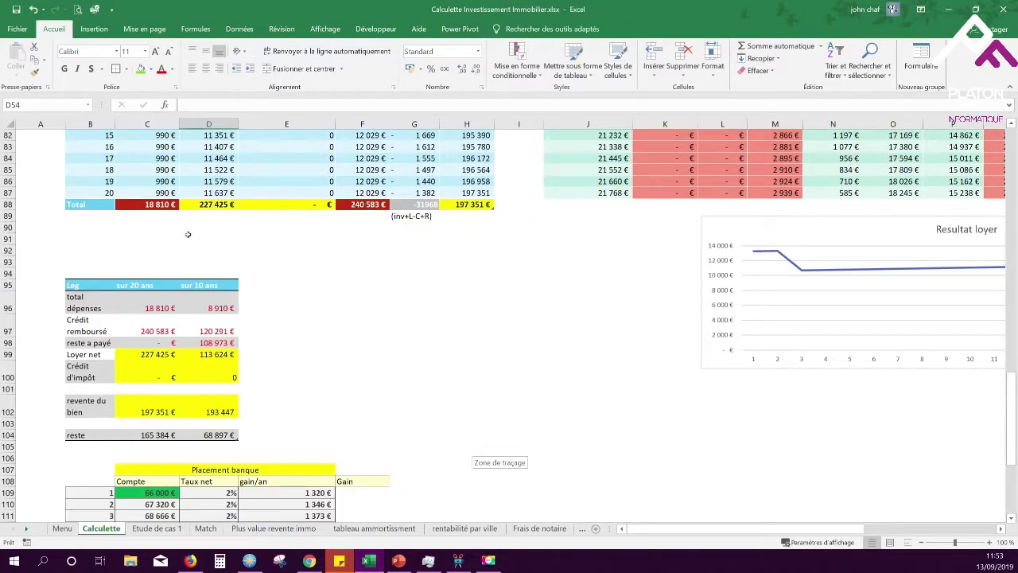
{"action": "left_click", "coordinate": [150, 310]}
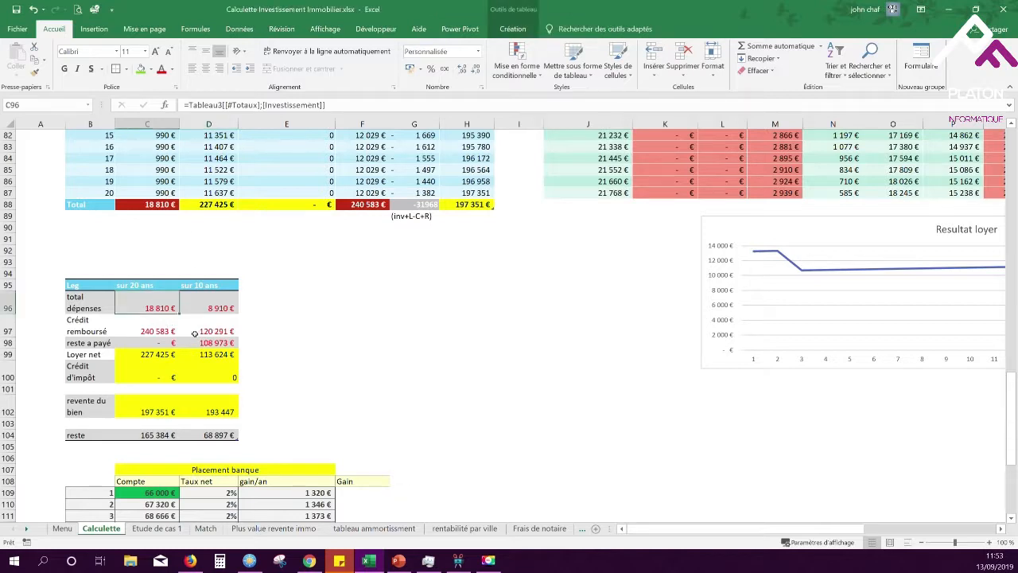
{"action": "left_click", "coordinate": [149, 355]}
{"action": "left_click", "coordinate": [140, 410]}
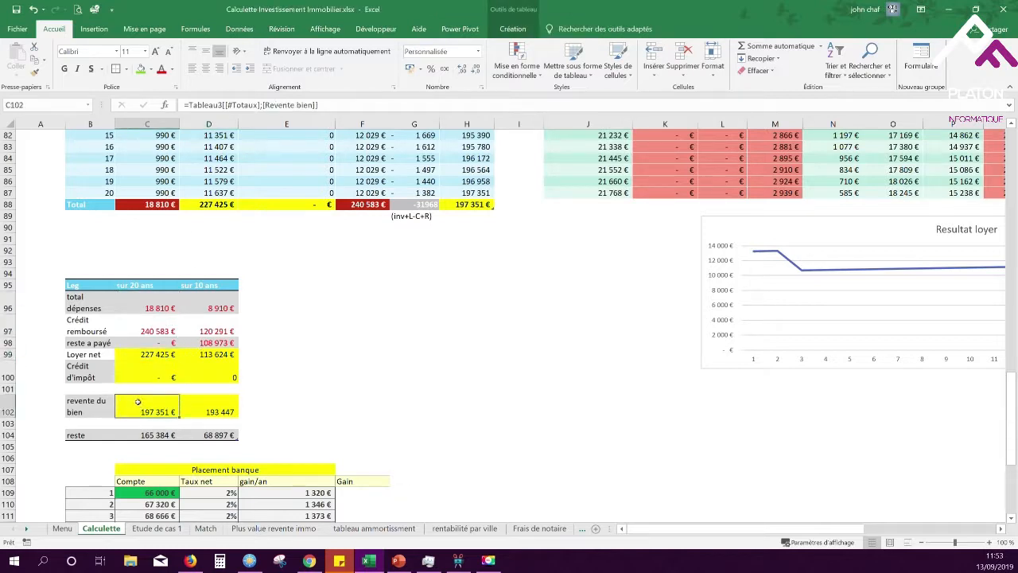
{"action": "left_click", "coordinate": [149, 435]}
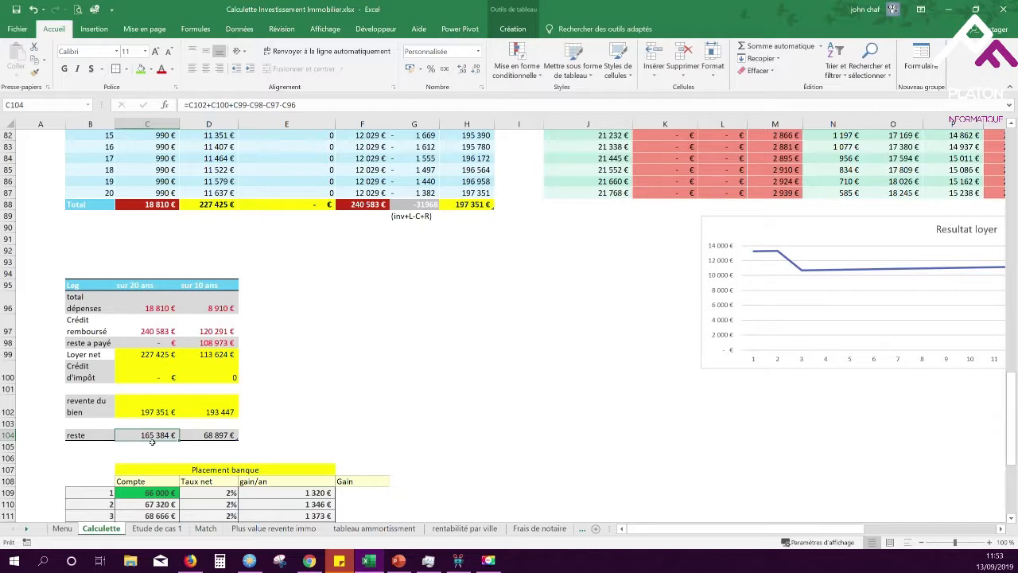
{"action": "left_click", "coordinate": [137, 405]}
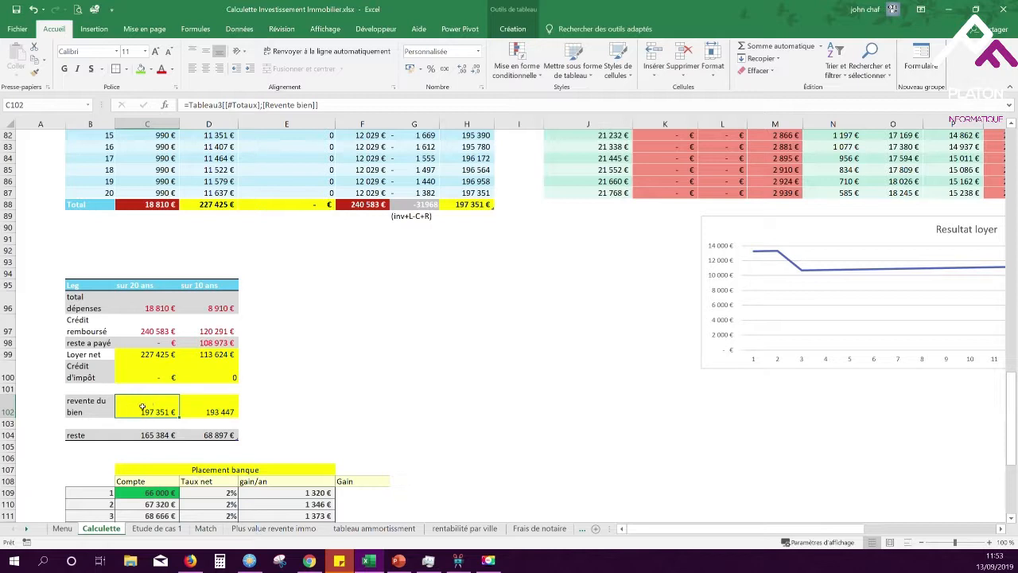
{"action": "scroll", "coordinate": [128, 412], "scroll_direction": "down", "scroll_amount": 1}
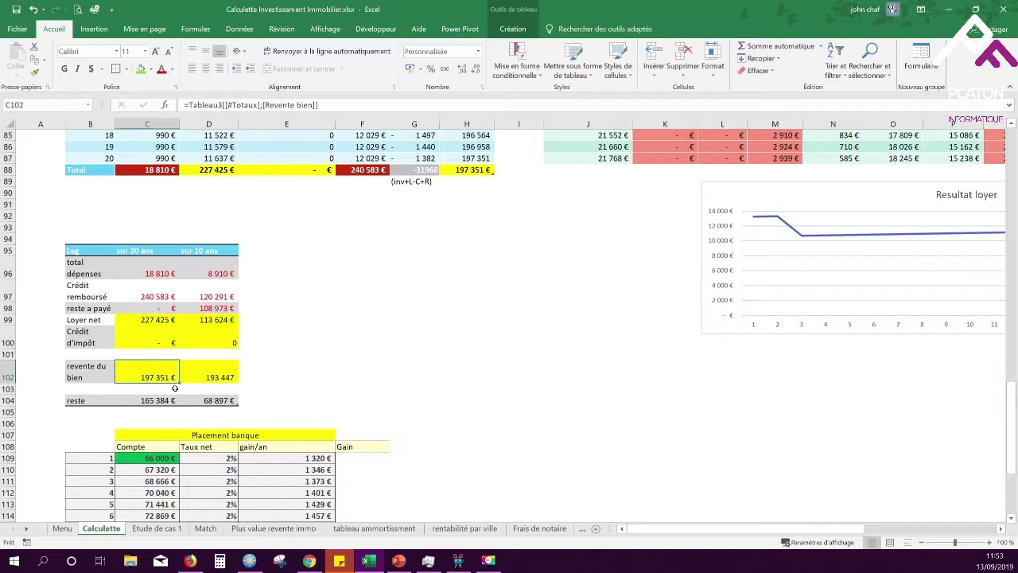
{"action": "scroll", "coordinate": [156, 399], "scroll_direction": "down", "scroll_amount": 1}
{"action": "left_click", "coordinate": [144, 366]}
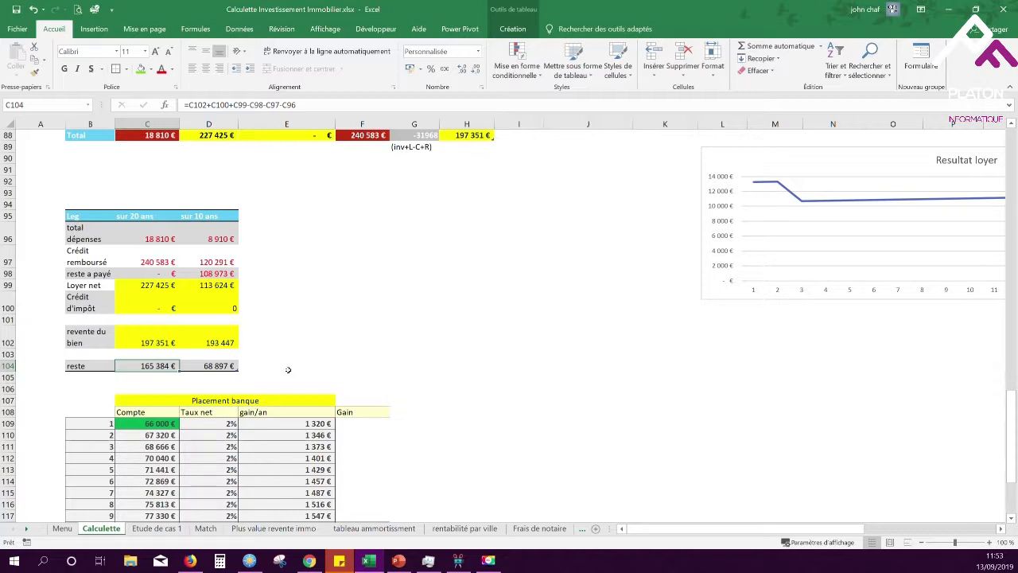
Step: Set the year 1 Compte amount in the Placement banque table to 40000
{"action": "scroll", "coordinate": [421, 301], "scroll_direction": "down", "scroll_amount": 3}
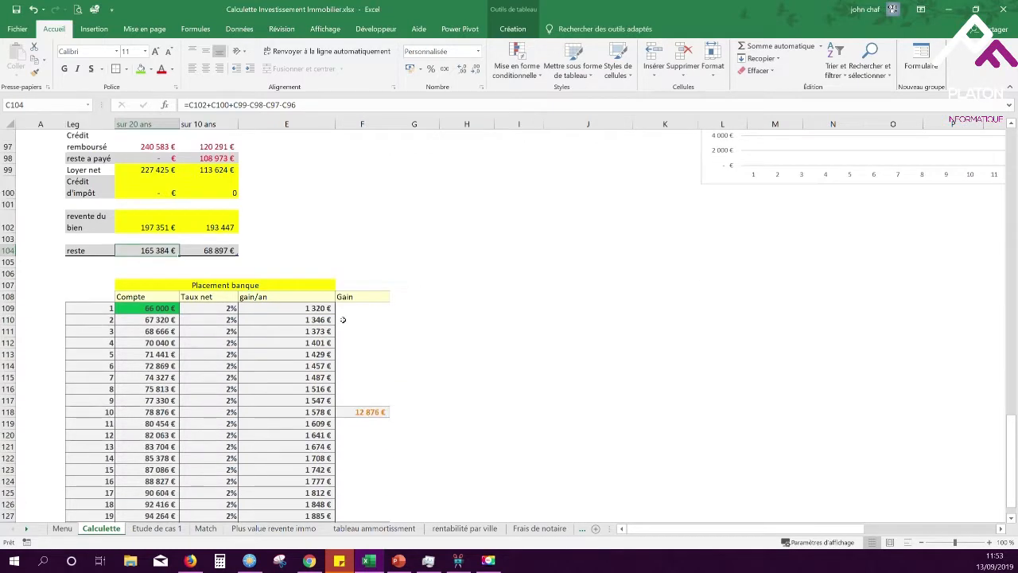
{"action": "left_click", "coordinate": [164, 310]}
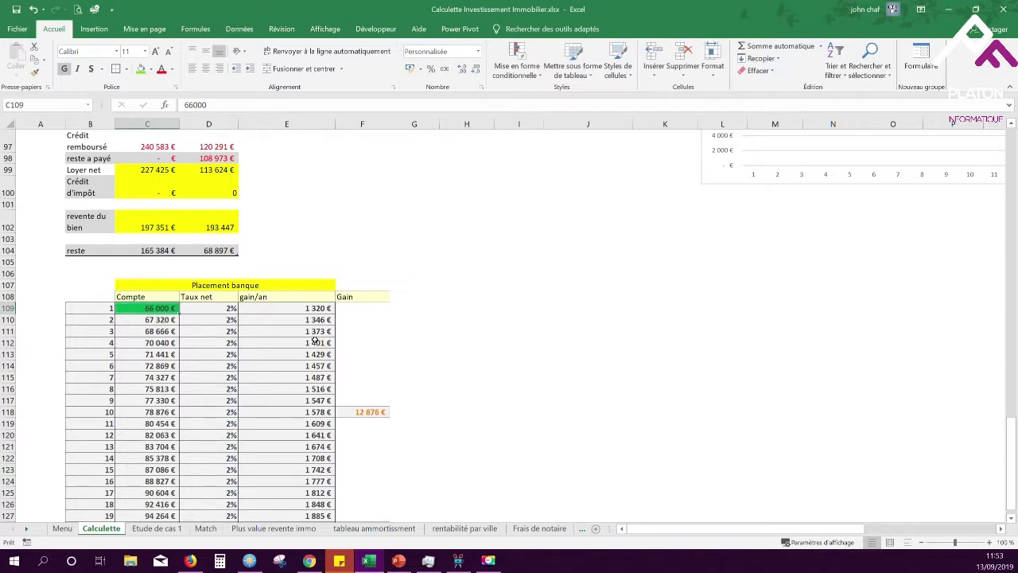
{"action": "scroll", "coordinate": [315, 341], "scroll_direction": "up", "scroll_amount": 6}
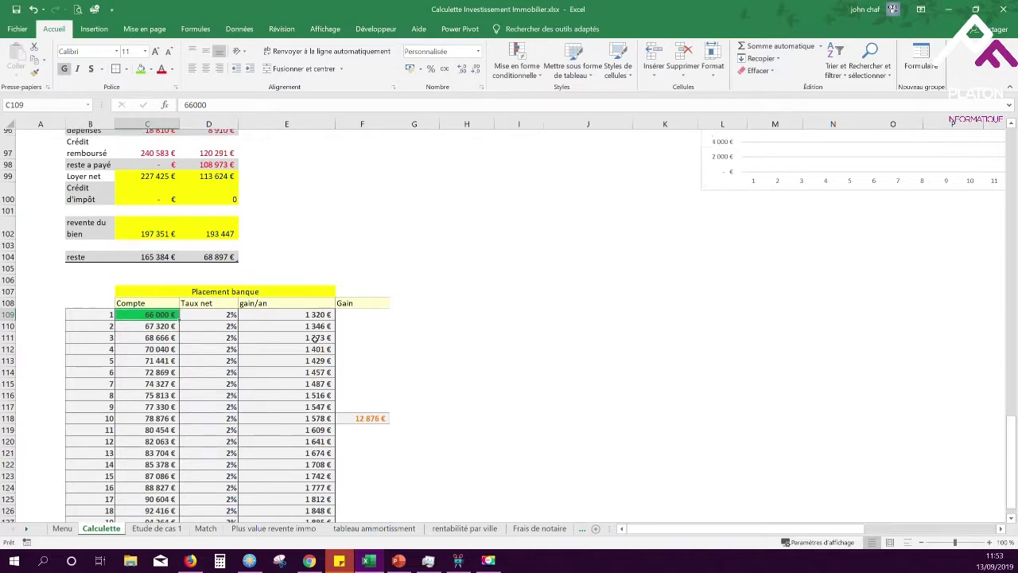
{"action": "left_click", "coordinate": [140, 238]}
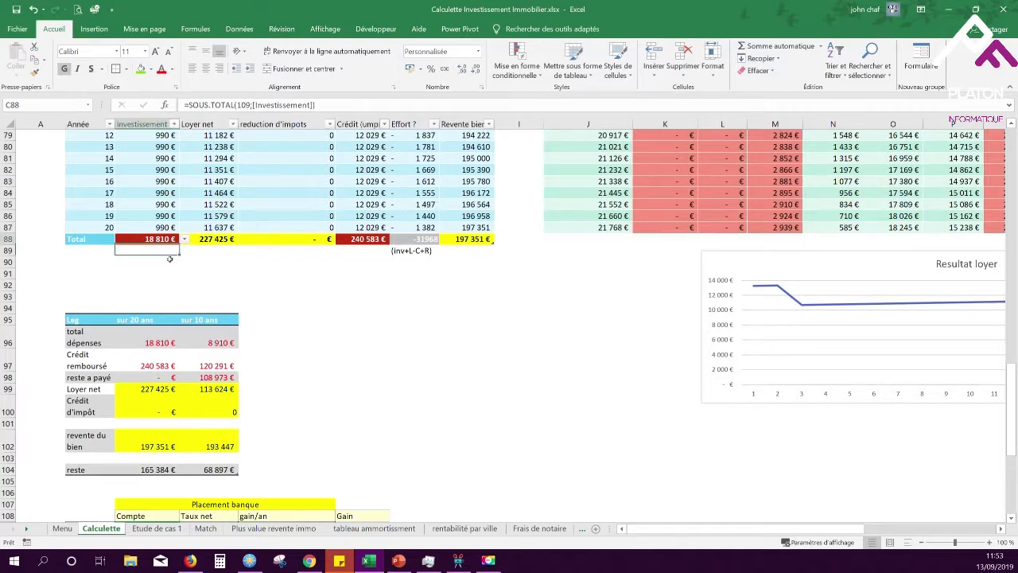
{"action": "scroll", "coordinate": [183, 195], "scroll_direction": "up", "scroll_amount": 5}
{"action": "scroll", "coordinate": [151, 272], "scroll_direction": "down", "scroll_amount": 10}
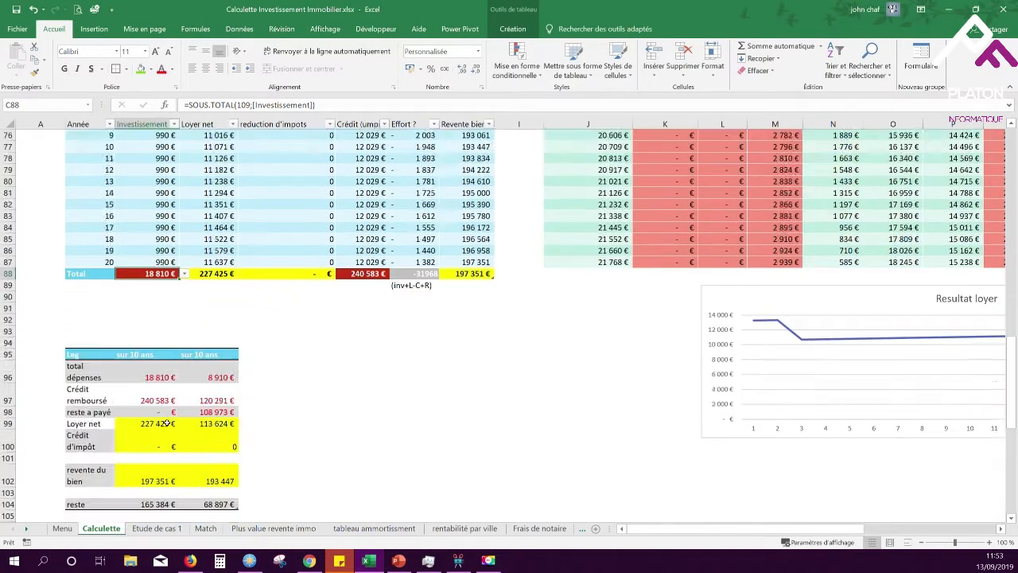
{"action": "left_click", "coordinate": [146, 356]}
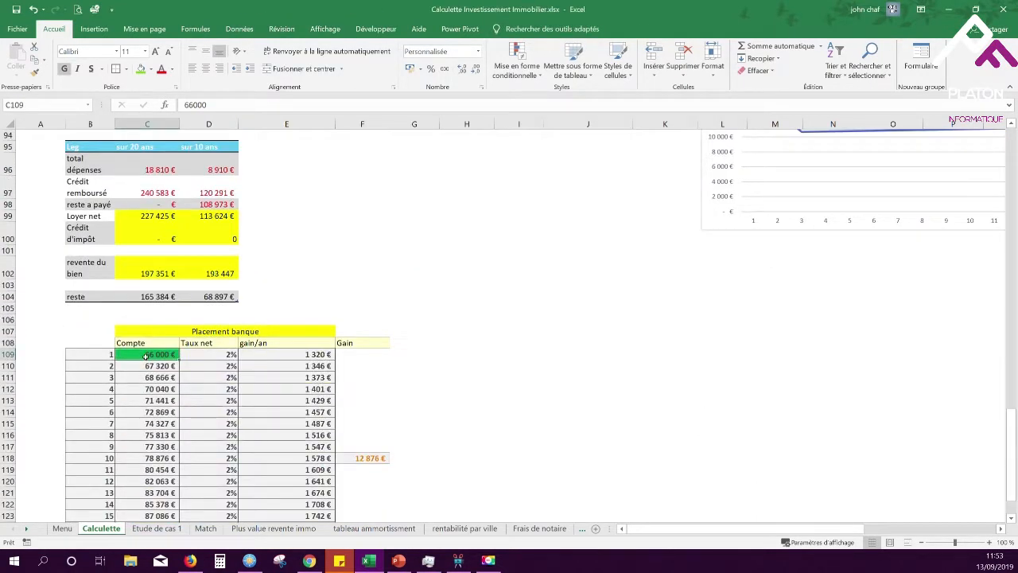
{"action": "type", "text": "40000"}
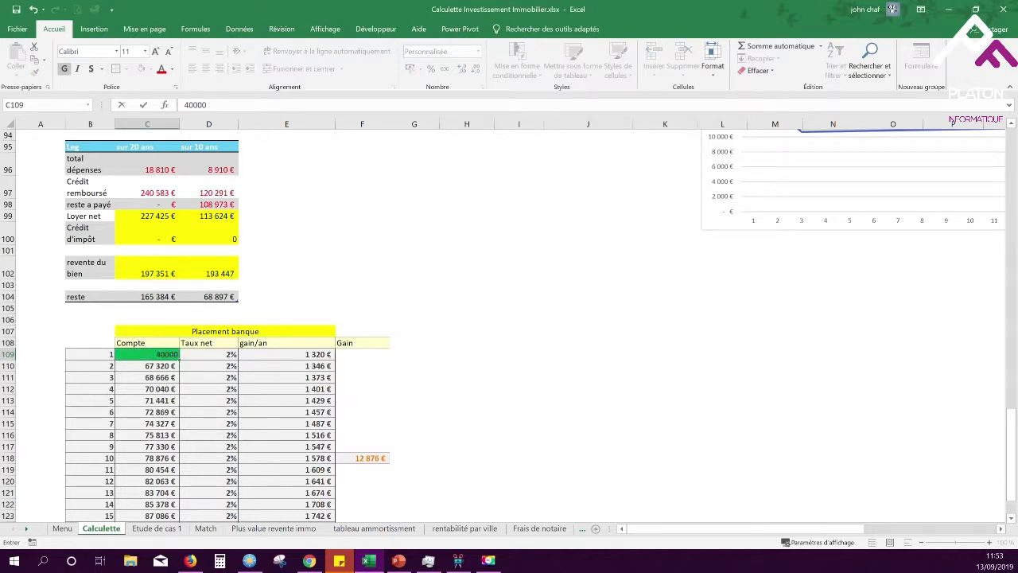
{"action": "key", "text": "Return"}
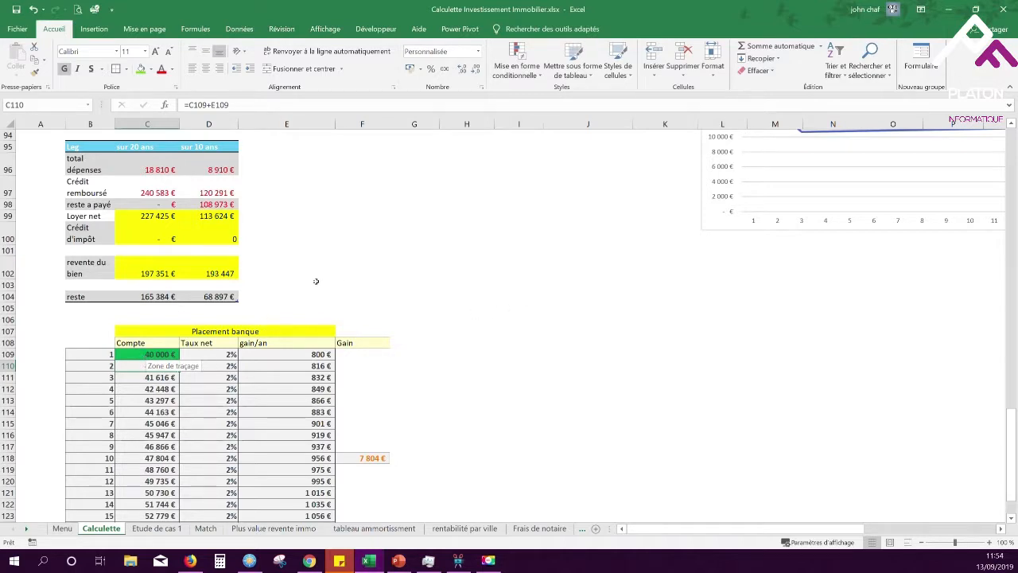
Step: Examine the year 1 gain of the bank placement and the Effort amounts of the first four years in the Rentabilité table
{"action": "scroll", "coordinate": [316, 281], "scroll_direction": "down", "scroll_amount": 2}
{"action": "left_click", "coordinate": [145, 262]}
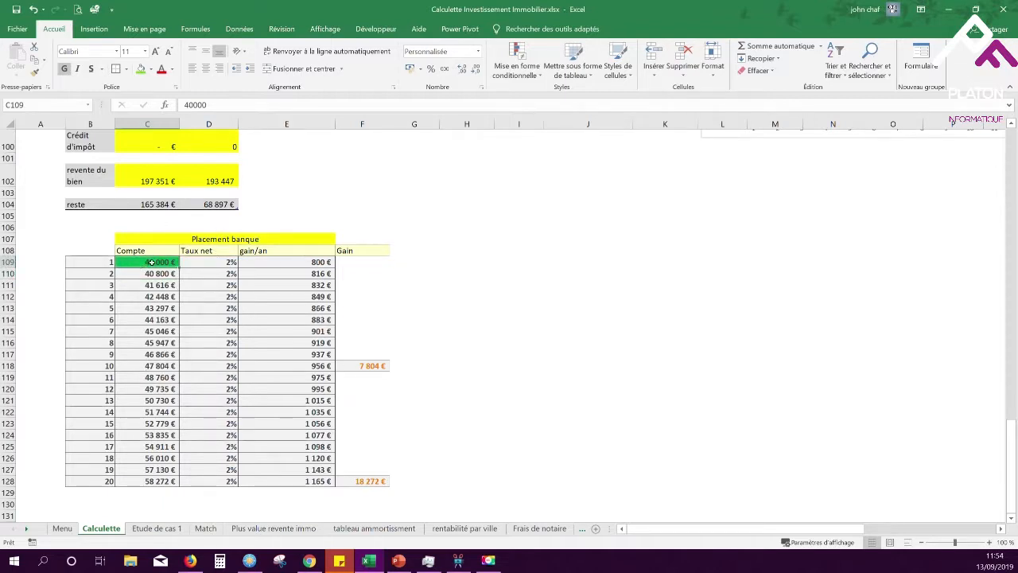
{"action": "left_click", "coordinate": [288, 261]}
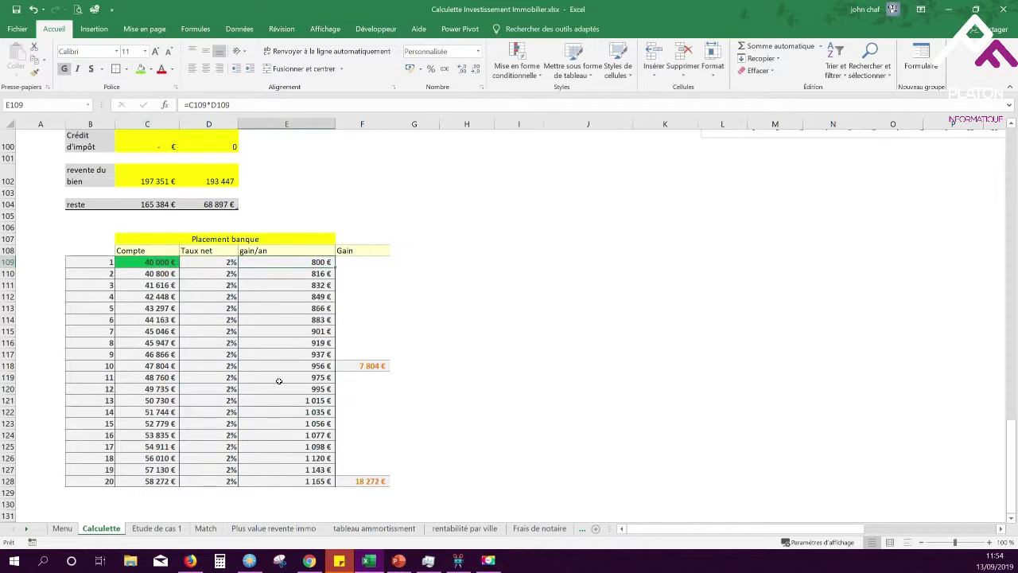
{"action": "scroll", "coordinate": [278, 381], "scroll_direction": "up", "scroll_amount": 12}
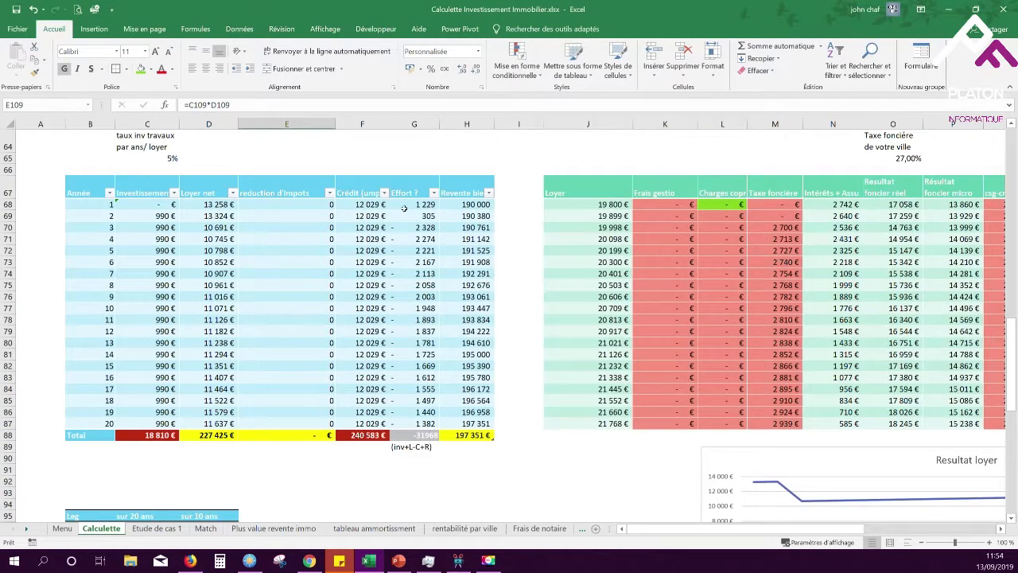
{"action": "left_click", "coordinate": [404, 207]}
{"action": "key", "text": "Down"}
{"action": "key", "text": "Down"}
{"action": "key", "text": "Down"}
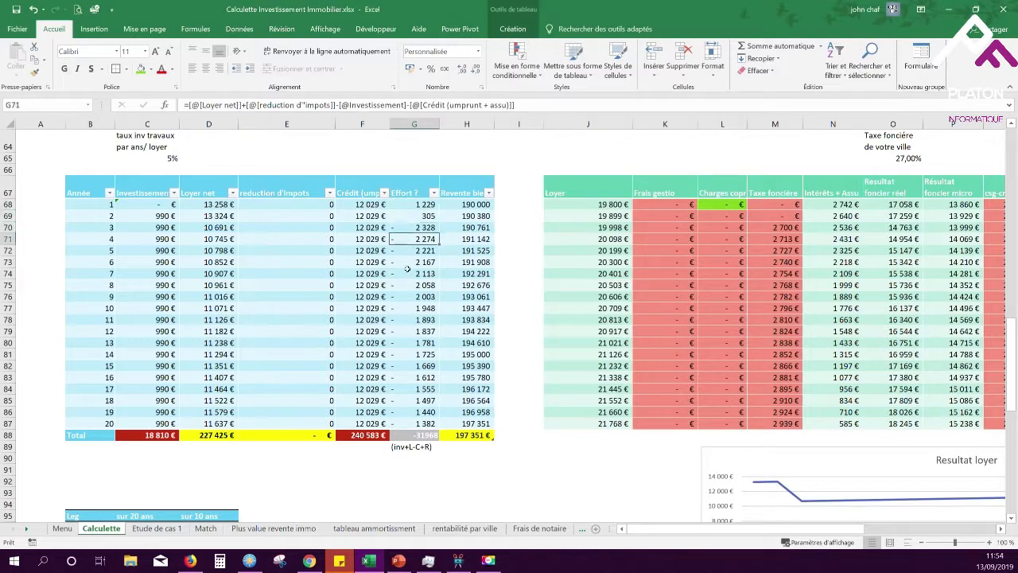
Step: Compare the year 20 Gain of the bank placement with the 20-year reste of the property investment
{"action": "scroll", "coordinate": [199, 406], "scroll_direction": "down", "scroll_amount": 11}
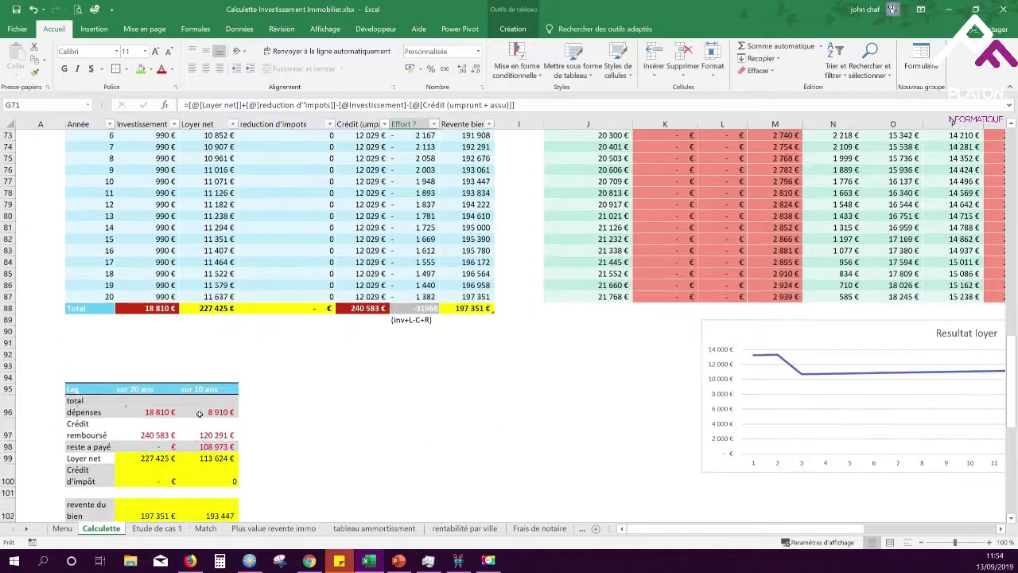
{"action": "scroll", "coordinate": [204, 389], "scroll_direction": "down", "scroll_amount": 2}
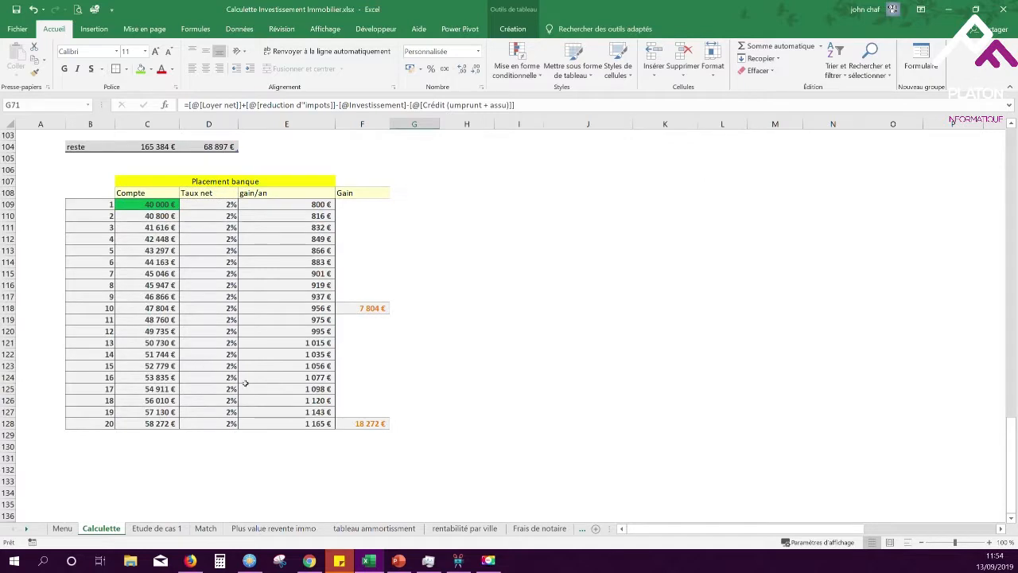
{"action": "left_click", "coordinate": [368, 421]}
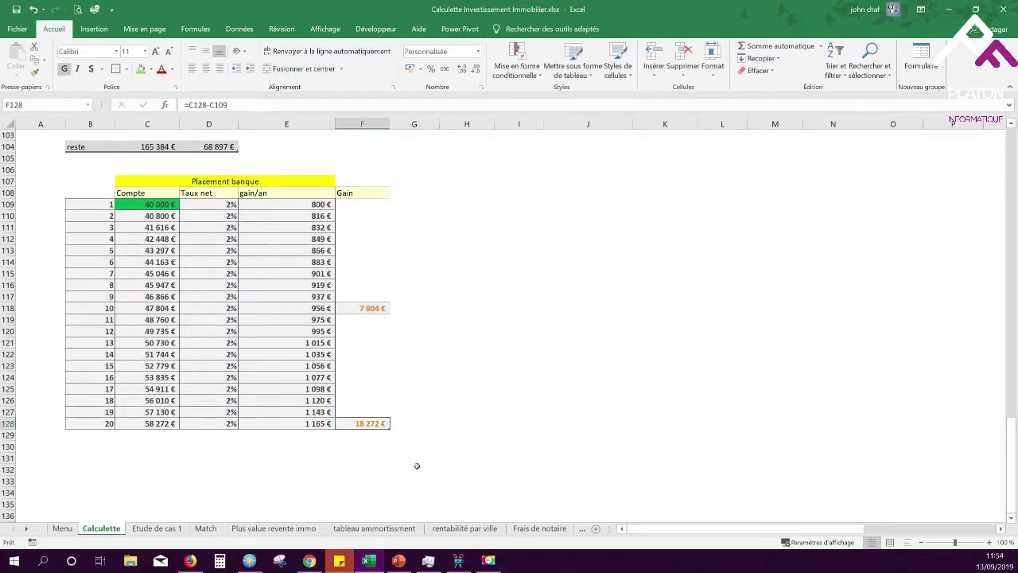
{"action": "scroll", "coordinate": [407, 446], "scroll_direction": "up", "scroll_amount": 1}
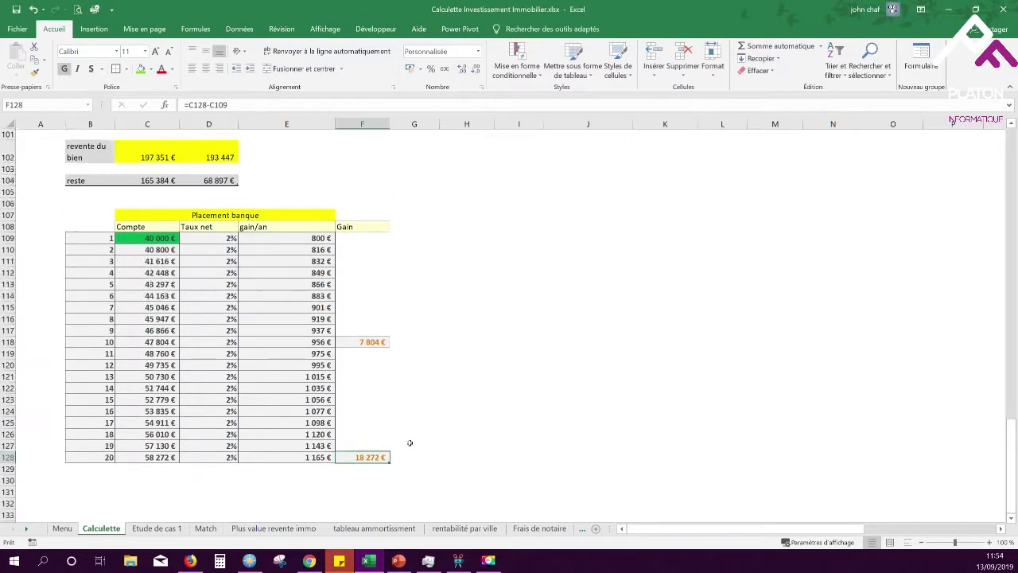
{"action": "left_click", "coordinate": [144, 206]}
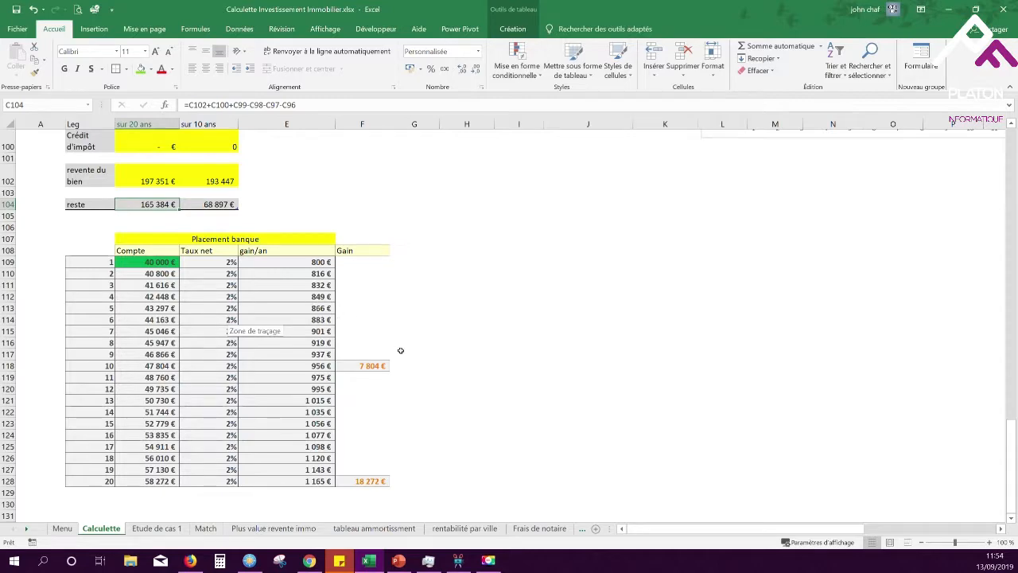
Step: Compare the total amount to borrow with the 20-year reste of the property investment in the summary table
{"action": "scroll", "coordinate": [399, 352], "scroll_direction": "up", "scroll_amount": 6}
{"action": "scroll", "coordinate": [399, 352], "scroll_direction": "up", "scroll_amount": 20}
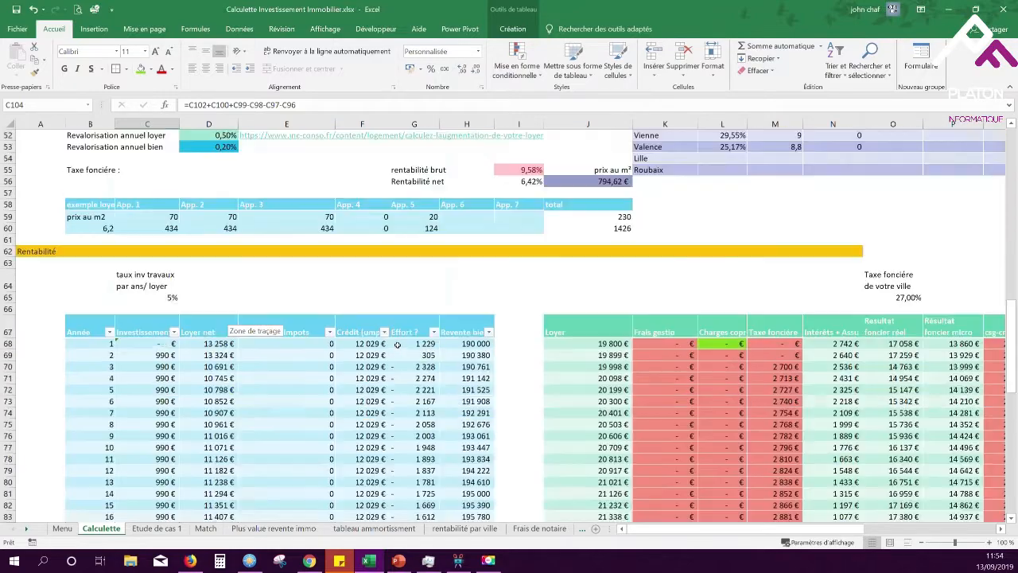
{"action": "scroll", "coordinate": [393, 334], "scroll_direction": "up", "scroll_amount": 5}
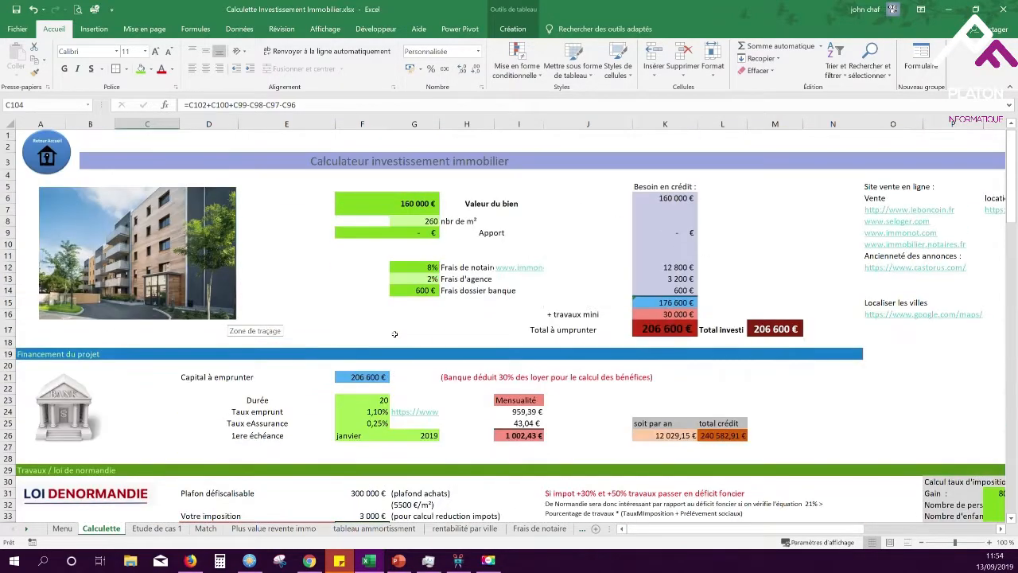
{"action": "left_click", "coordinate": [648, 328]}
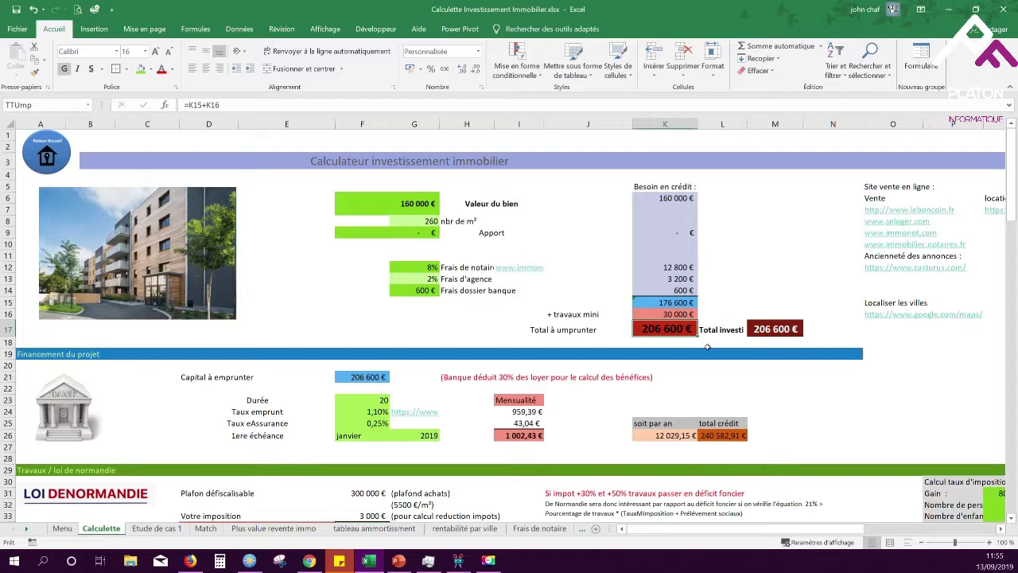
{"action": "scroll", "coordinate": [527, 368], "scroll_direction": "down", "scroll_amount": 3}
{"action": "scroll", "coordinate": [479, 332], "scroll_direction": "down", "scroll_amount": 2}
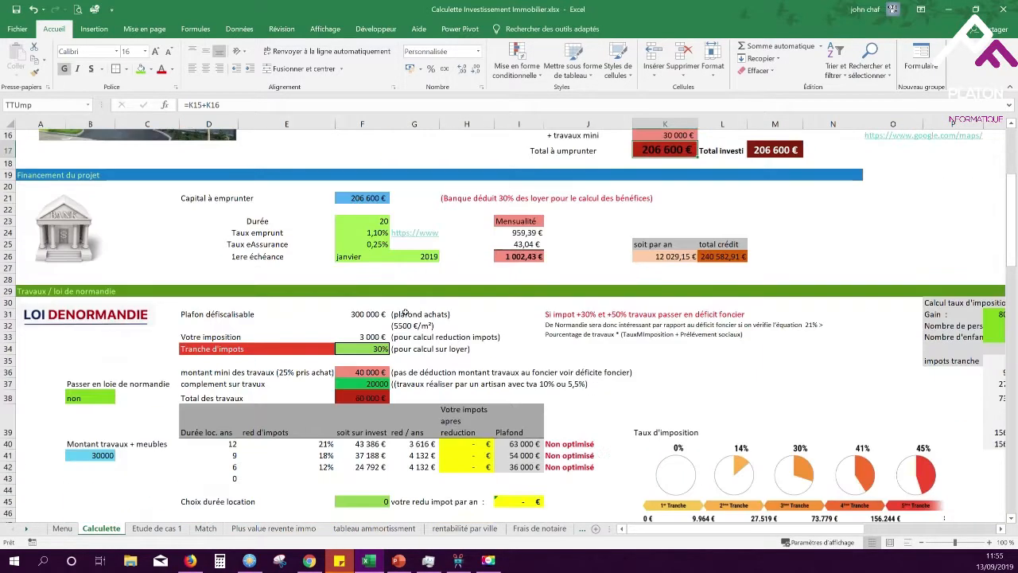
{"action": "scroll", "coordinate": [305, 367], "scroll_direction": "down", "scroll_amount": 5}
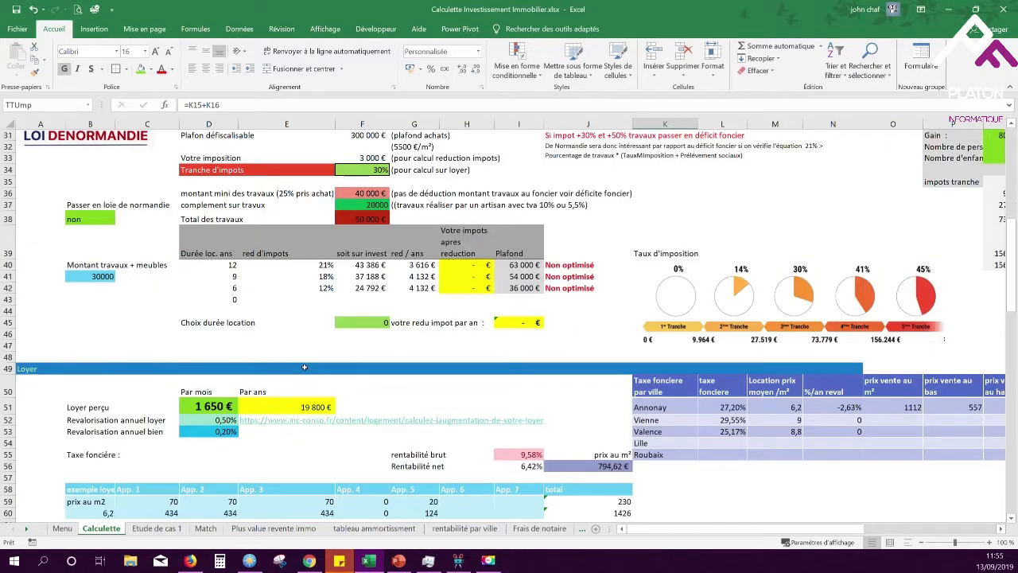
{"action": "scroll", "coordinate": [304, 368], "scroll_direction": "down", "scroll_amount": 9}
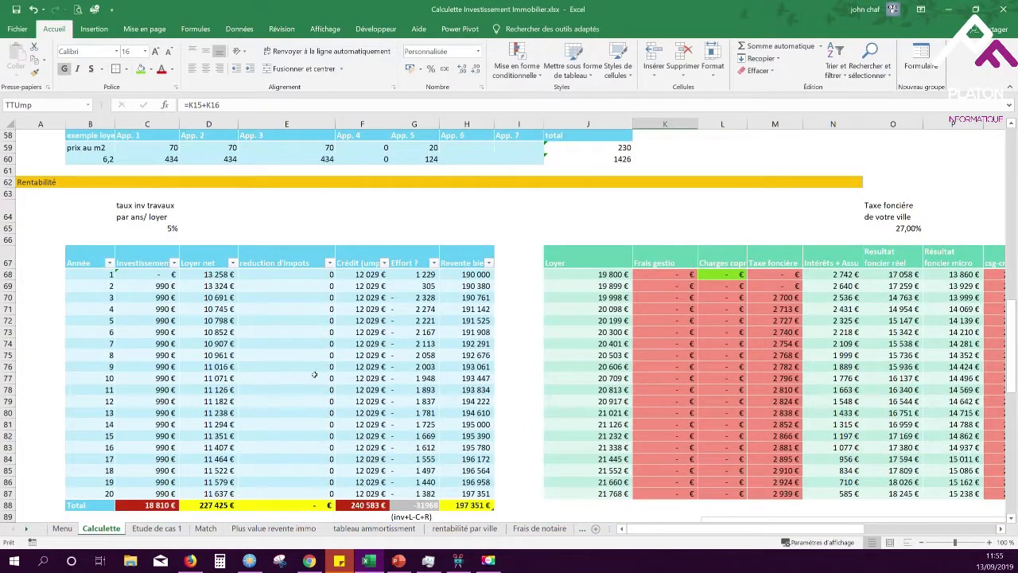
{"action": "scroll", "coordinate": [302, 370], "scroll_direction": "down", "scroll_amount": 3}
{"action": "scroll", "coordinate": [64, 373], "scroll_direction": "down", "scroll_amount": 3}
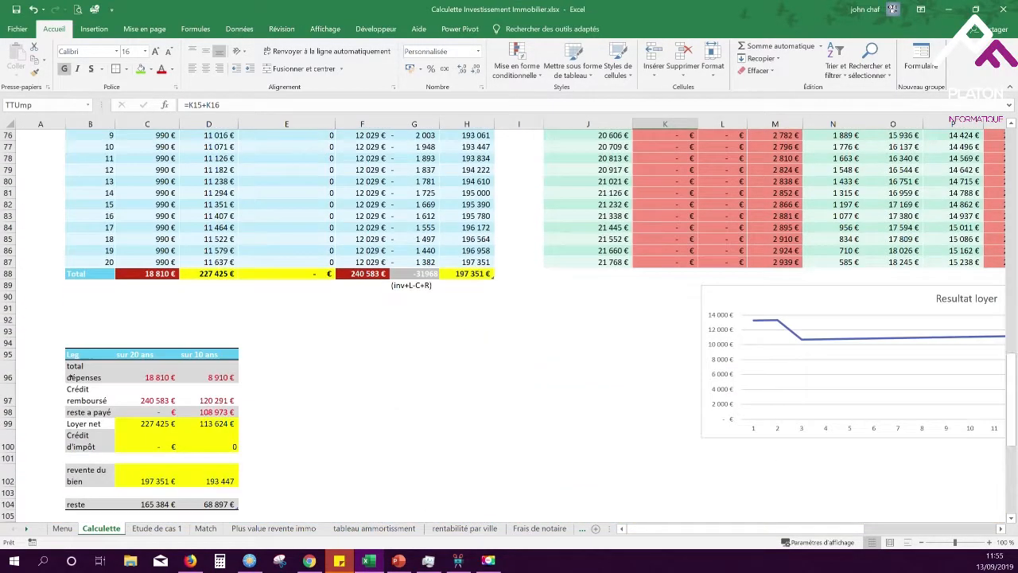
{"action": "left_click", "coordinate": [135, 505]}
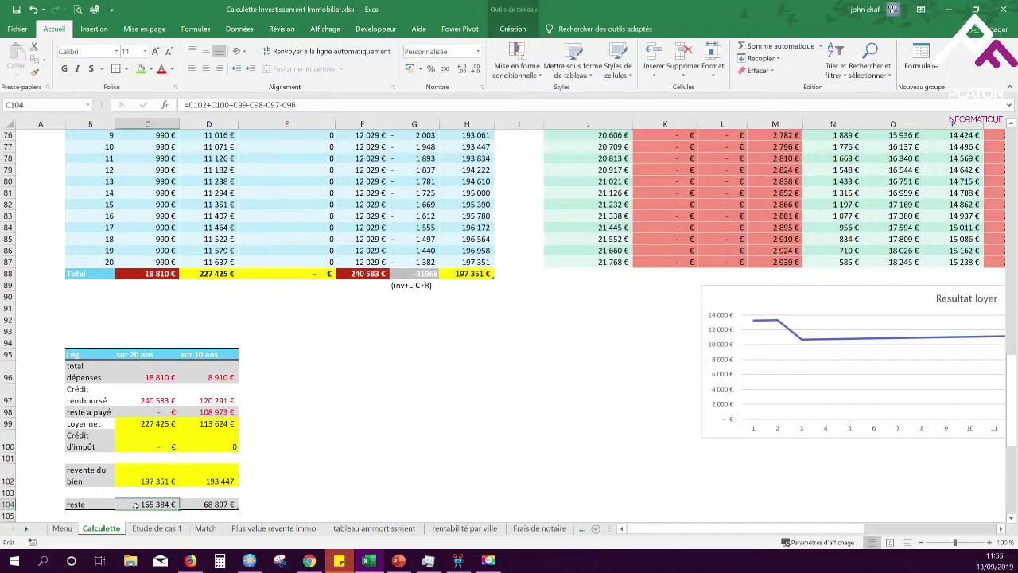
Step: Examine the Effort amounts of years 3 to 20 in the Rentabilité table
{"action": "scroll", "coordinate": [398, 358], "scroll_direction": "up", "scroll_amount": 4}
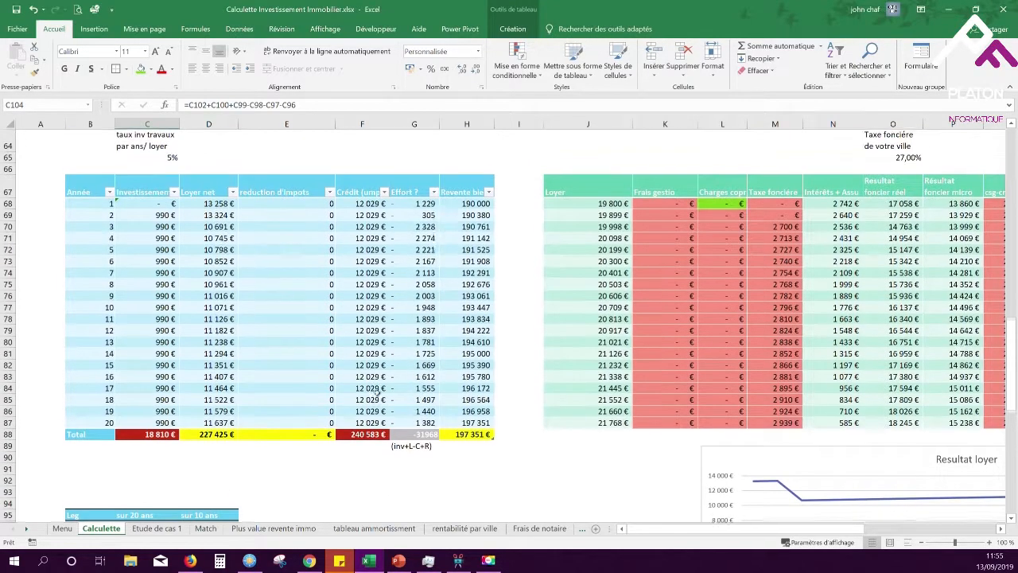
{"action": "left_click_drag", "start_coordinate": [408, 227], "coordinate": [419, 421]}
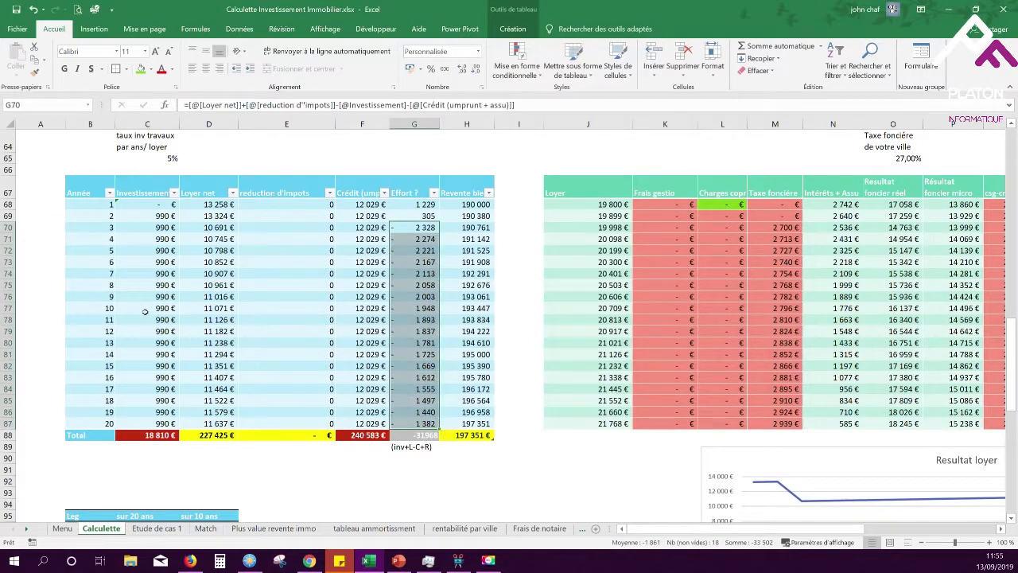
{"action": "left_click", "coordinate": [416, 309]}
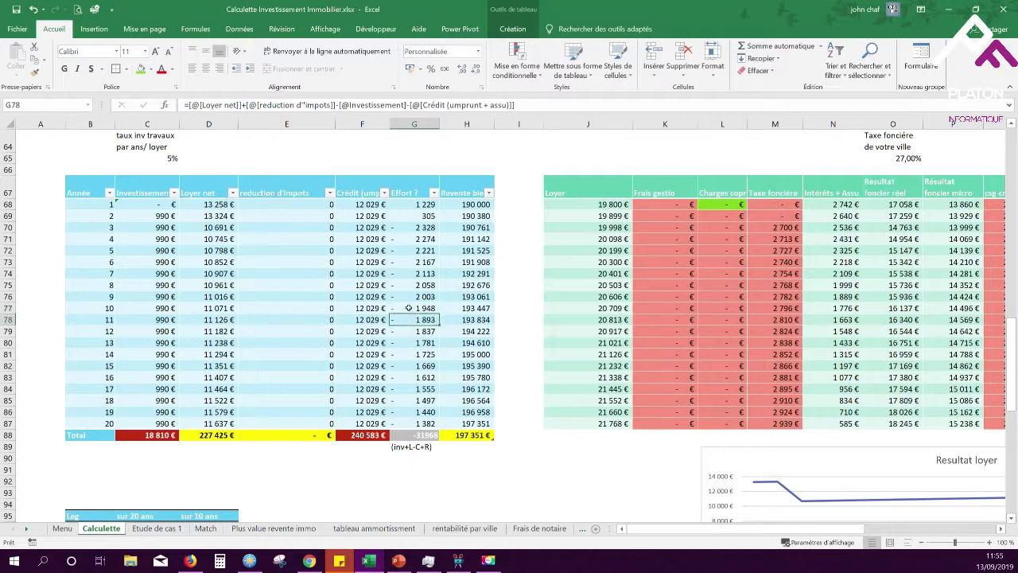
Step: Set the Tranche d'impots to 15% and examine the resulting Effort amounts of years 7 to 20
{"action": "scroll", "coordinate": [408, 315], "scroll_direction": "up", "scroll_amount": 11}
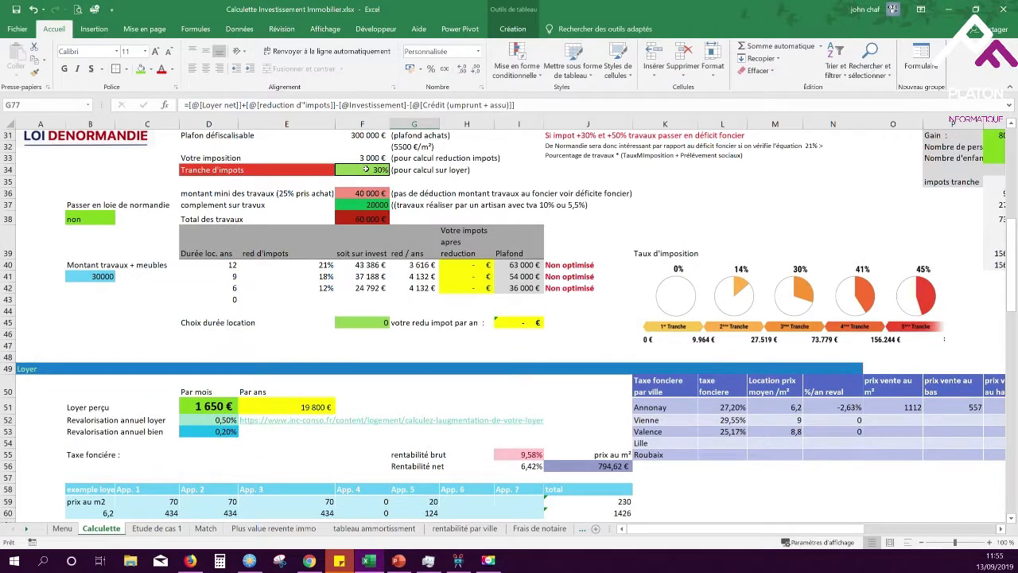
{"action": "left_click", "coordinate": [364, 170]}
{"action": "type", "text": "15"}
{"action": "key", "text": "Return"}
{"action": "scroll", "coordinate": [388, 335], "scroll_direction": "down", "scroll_amount": 4}
{"action": "scroll", "coordinate": [388, 335], "scroll_direction": "down", "scroll_amount": 6}
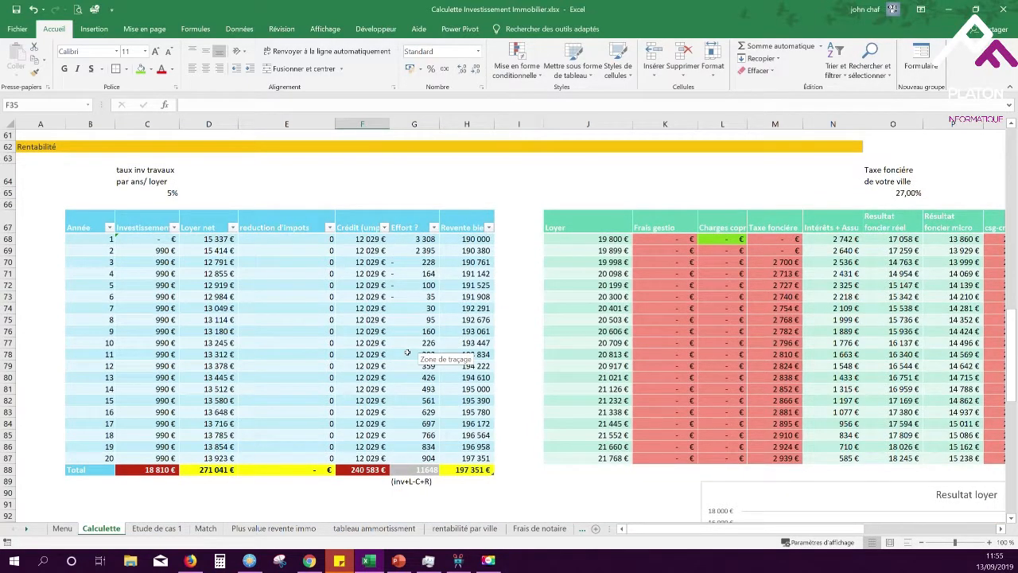
{"action": "left_click_drag", "start_coordinate": [412, 308], "coordinate": [400, 450]}
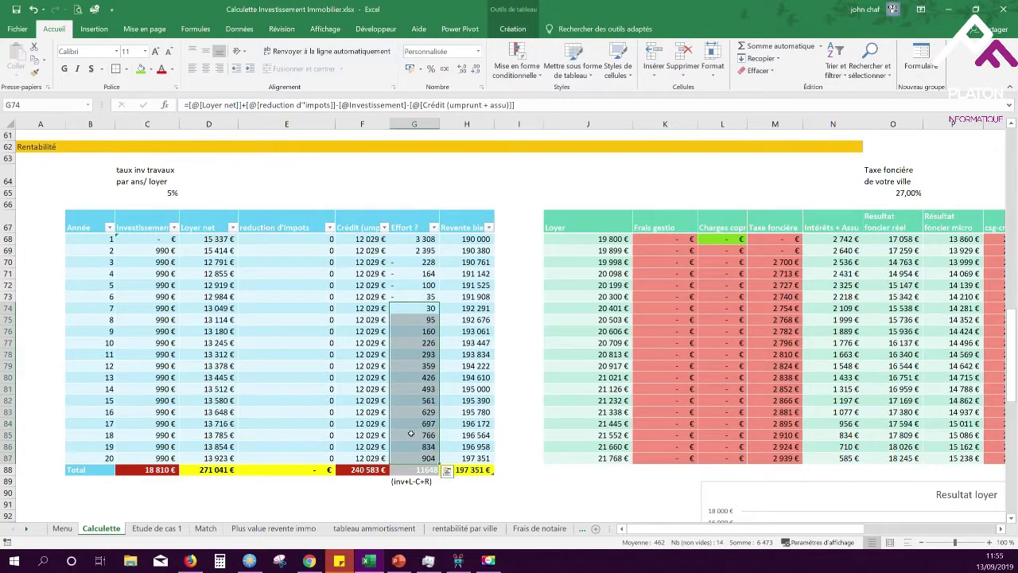
Step: Set the Tranche d'impots back to 30% and return to the Rentabilité table
{"action": "scroll", "coordinate": [361, 278], "scroll_direction": "up", "scroll_amount": 11}
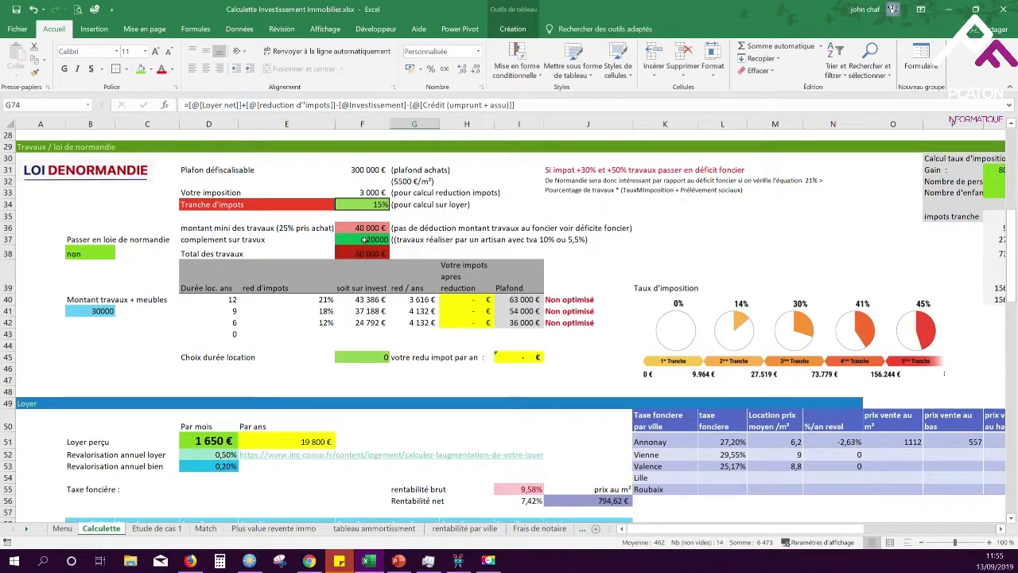
{"action": "left_click", "coordinate": [363, 205]}
{"action": "key", "text": "Return"}
{"action": "scroll", "coordinate": [470, 350], "scroll_direction": "down", "scroll_amount": 9}
{"action": "scroll", "coordinate": [470, 350], "scroll_direction": "down", "scroll_amount": 2}
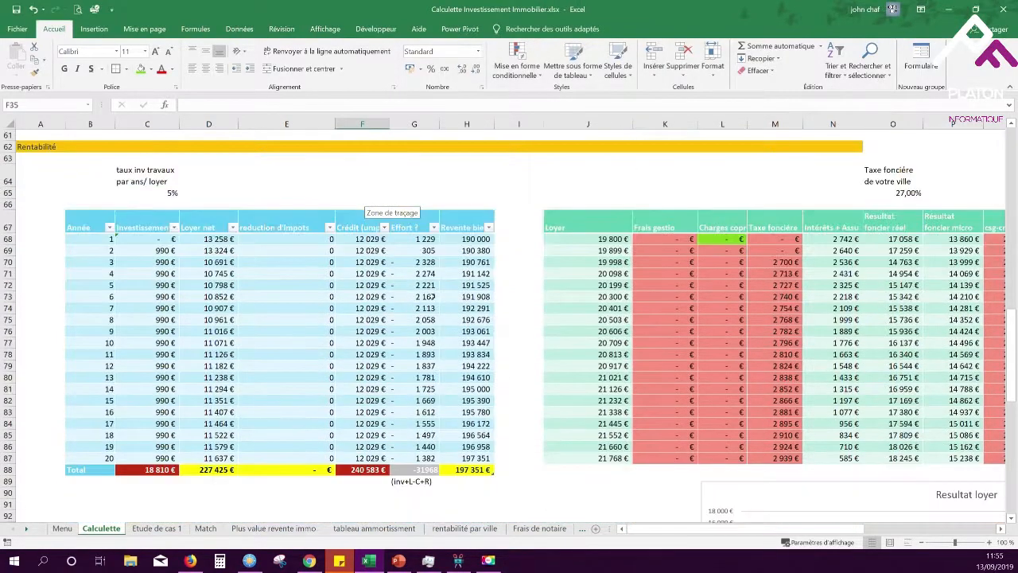
Step: Compare the Effort amounts of years 3 to 20 with the 20-year reste of the property investment
{"action": "left_click", "coordinate": [427, 331]}
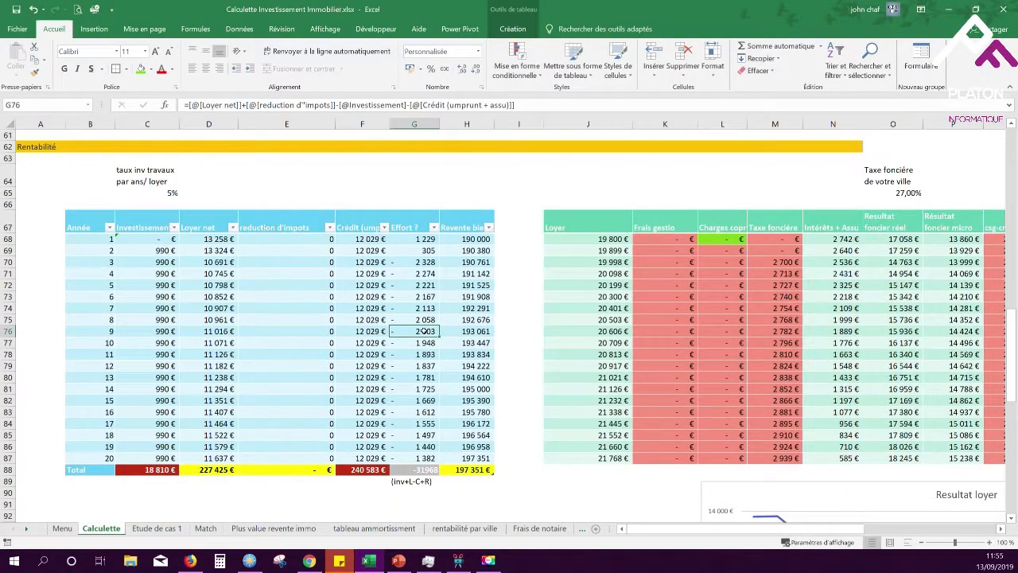
{"action": "scroll", "coordinate": [425, 331], "scroll_direction": "down", "scroll_amount": 1}
{"action": "left_click", "coordinate": [414, 307]}
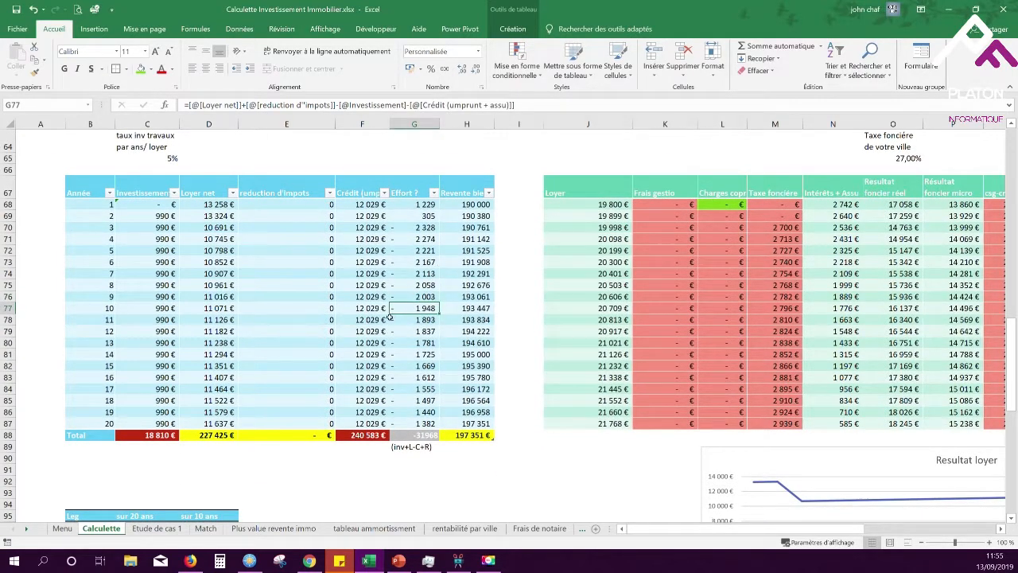
{"action": "left_click_drag", "start_coordinate": [412, 227], "coordinate": [415, 422]}
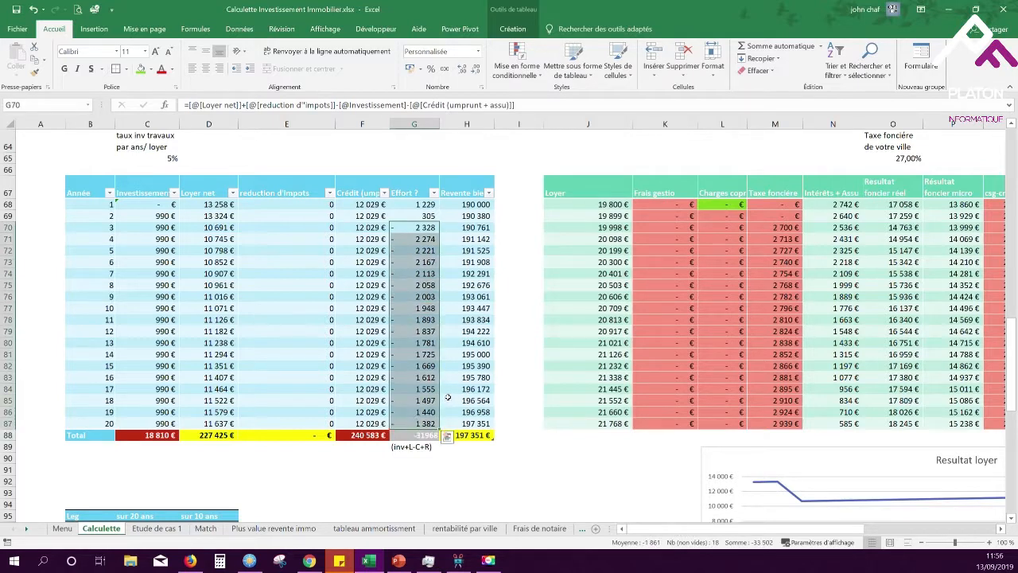
{"action": "scroll", "coordinate": [264, 458], "scroll_direction": "down", "scroll_amount": 5}
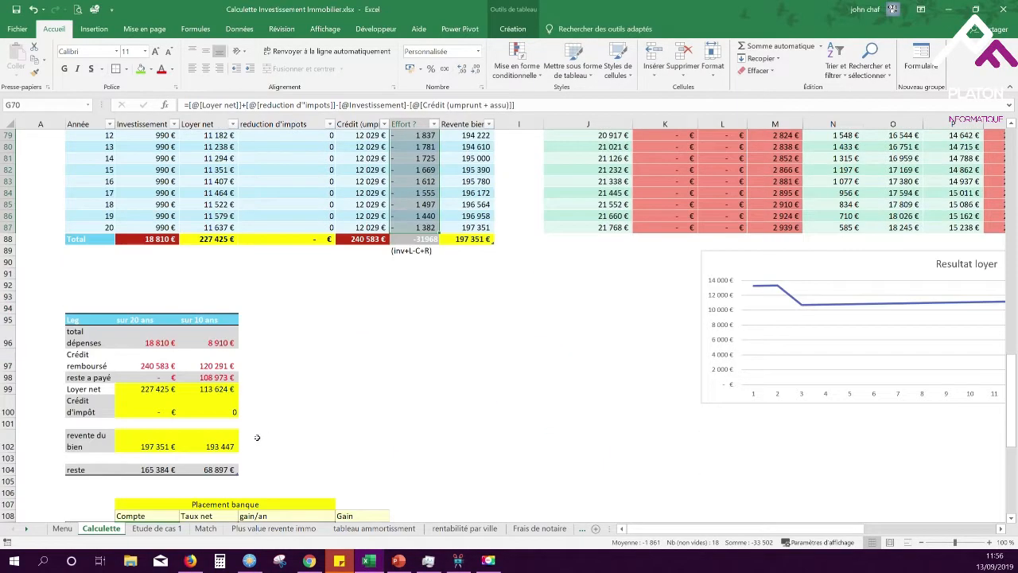
{"action": "left_click", "coordinate": [156, 469]}
Step: Examine the individual Effort amounts of years 10 to 12 in the Rentabilité table
{"action": "scroll", "coordinate": [382, 427], "scroll_direction": "up", "scroll_amount": 5}
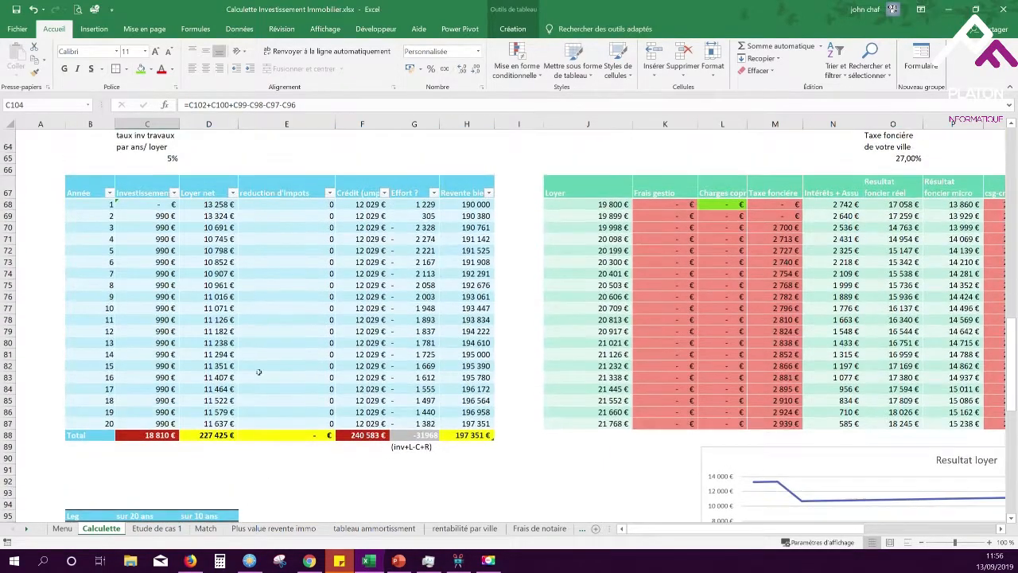
{"action": "left_click", "coordinate": [418, 308]}
{"action": "left_click", "coordinate": [414, 329]}
{"action": "left_click", "coordinate": [417, 309]}
{"action": "left_click", "coordinate": [415, 319]}
{"action": "left_click", "coordinate": [409, 331]}
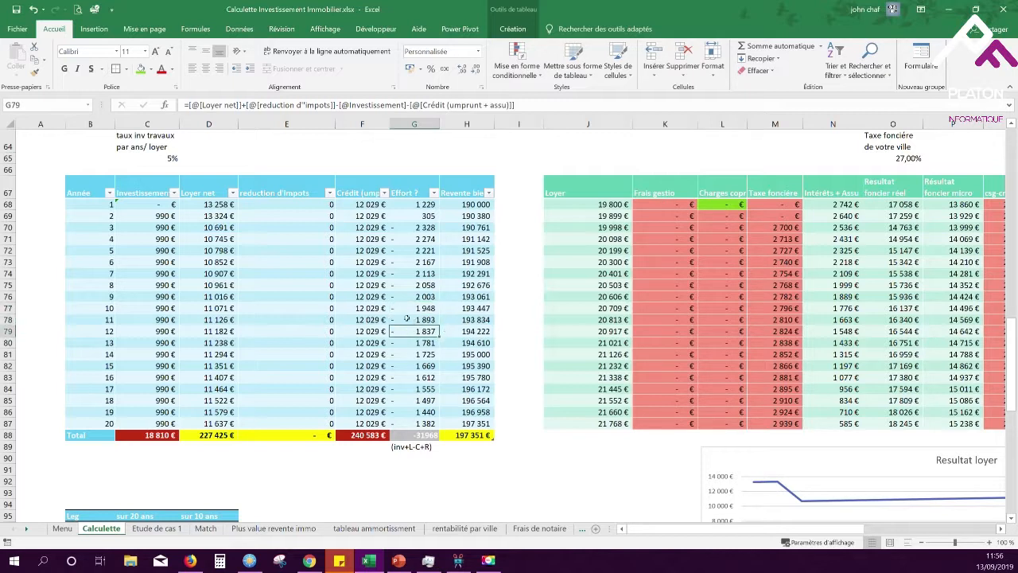
Step: Create a copy of the Calculette sheet in the same workbook and place it right after the original
{"action": "right_click", "coordinate": [110, 532]}
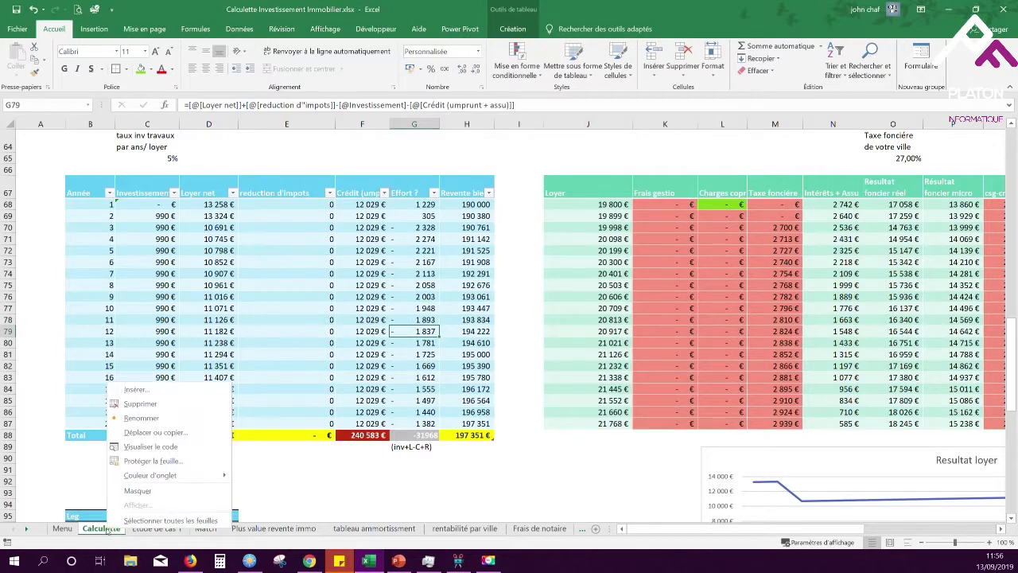
{"action": "left_click", "coordinate": [155, 432]}
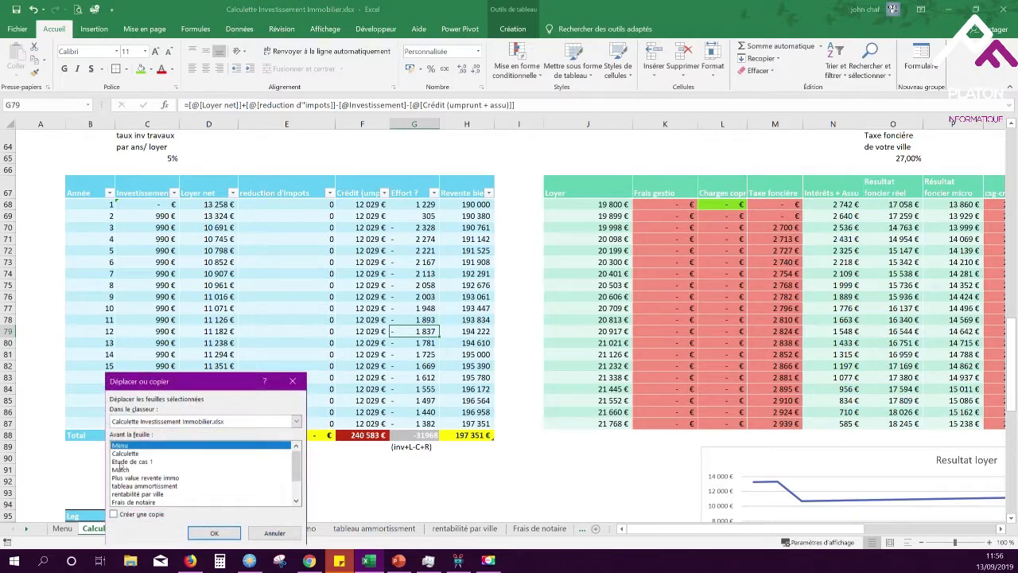
{"action": "left_click", "coordinate": [114, 514]}
{"action": "left_click", "coordinate": [125, 454]}
{"action": "left_click", "coordinate": [214, 533]}
{"action": "left_click_drag", "start_coordinate": [123, 528], "coordinate": [191, 530]}
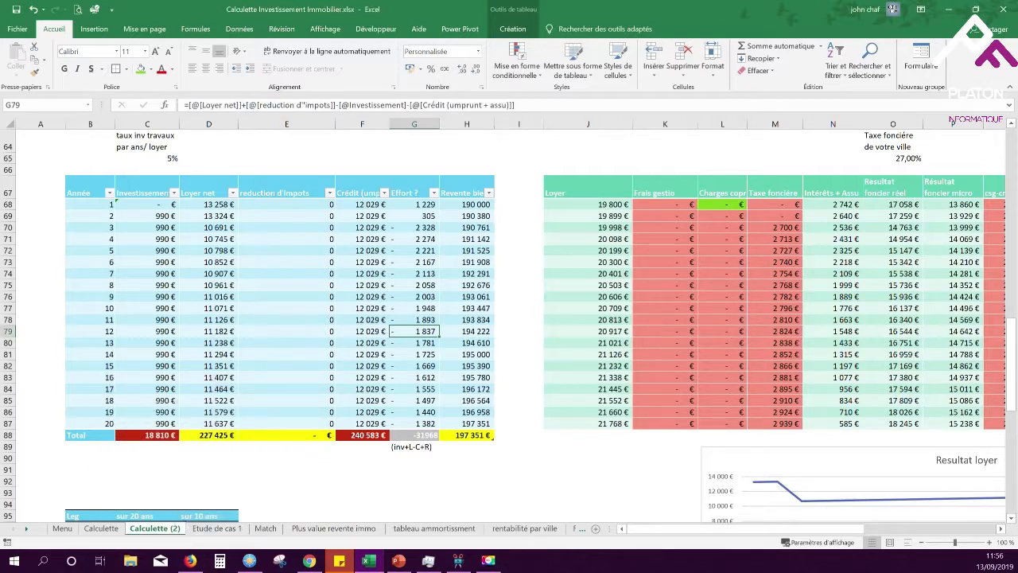
{"action": "key", "text": "alt+Tab"}
{"action": "scroll", "coordinate": [290, 276], "scroll_direction": "up", "scroll_amount": 20}
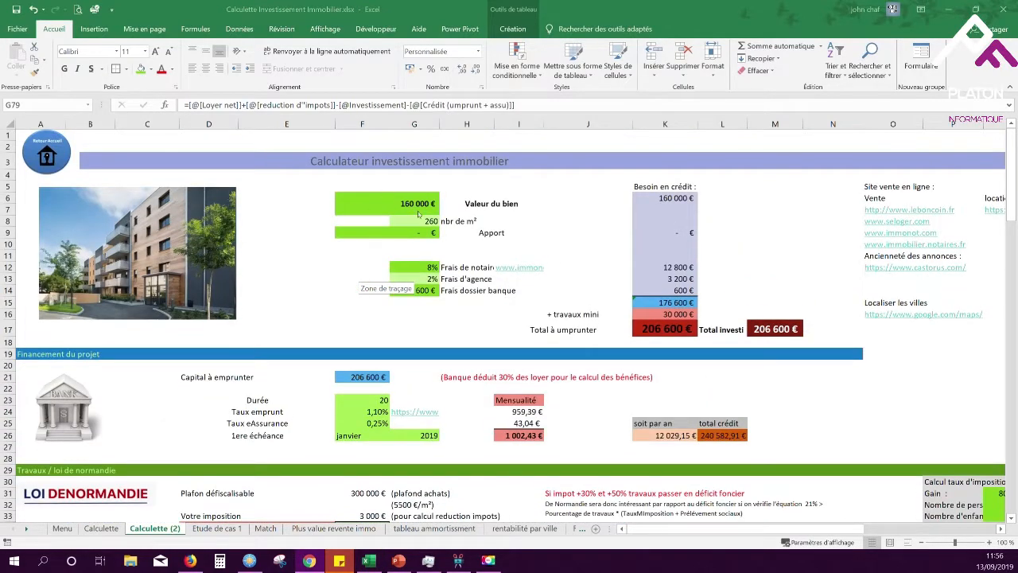
{"action": "key", "text": "alt+Tab"}
{"action": "key", "text": "F2"}
{"action": "scroll", "coordinate": [391, 204], "scroll_direction": "up", "scroll_amount": 18}
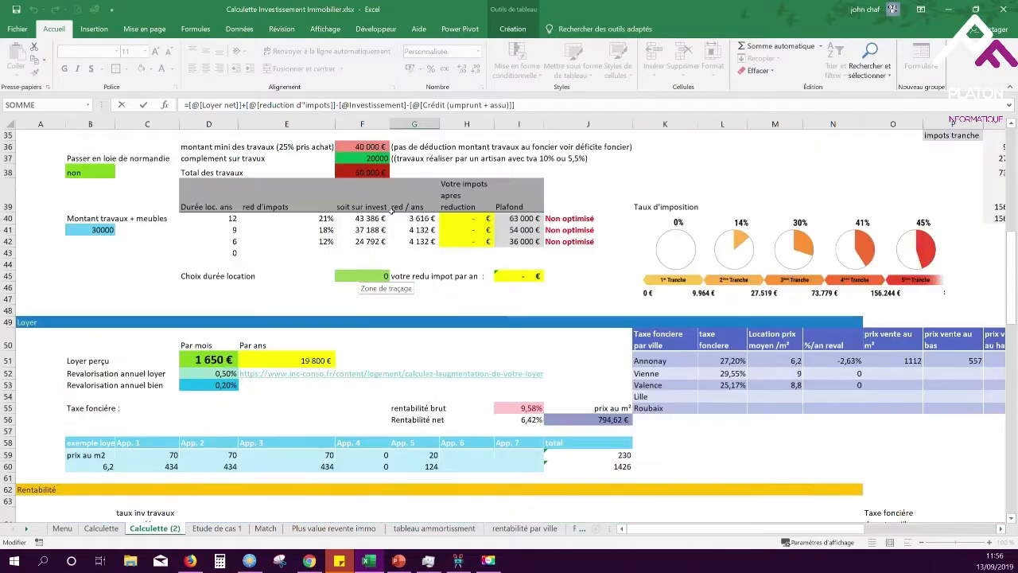
{"action": "type", "text": "="}
{"action": "left_click", "coordinate": [391, 205]}
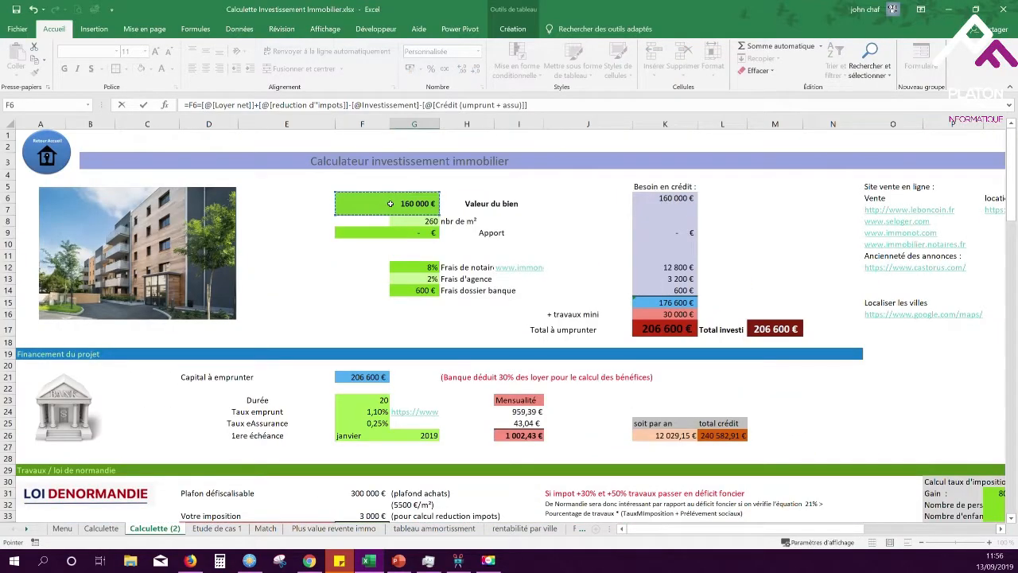
{"action": "key", "text": "Escape"}
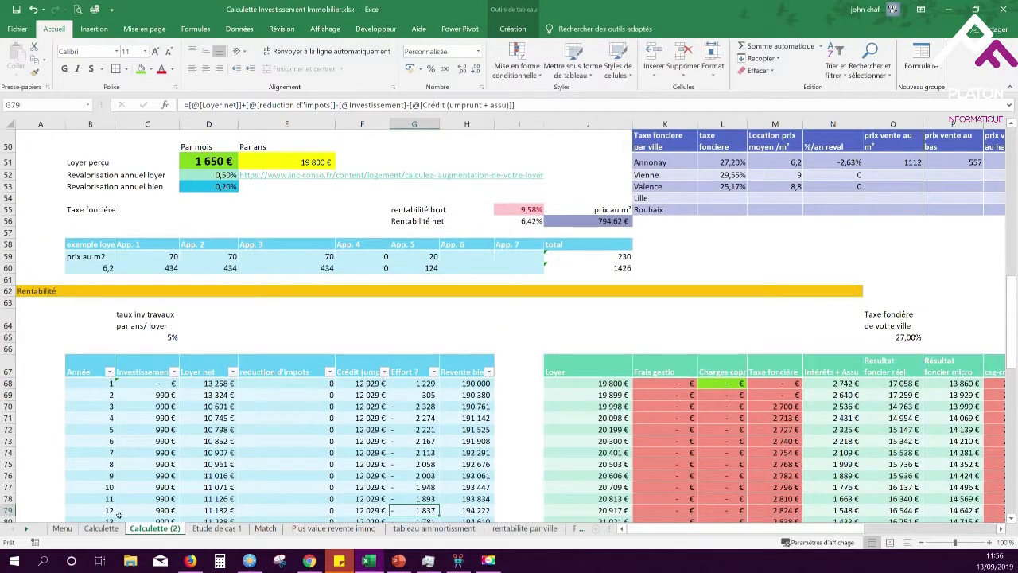
Step: Select the Valeur du bien cell in the copied sheet and consult the 25 m² studio's leboncoin listing in Chrome for its price and charges
{"action": "scroll", "coordinate": [390, 239], "scroll_direction": "up", "scroll_amount": 16}
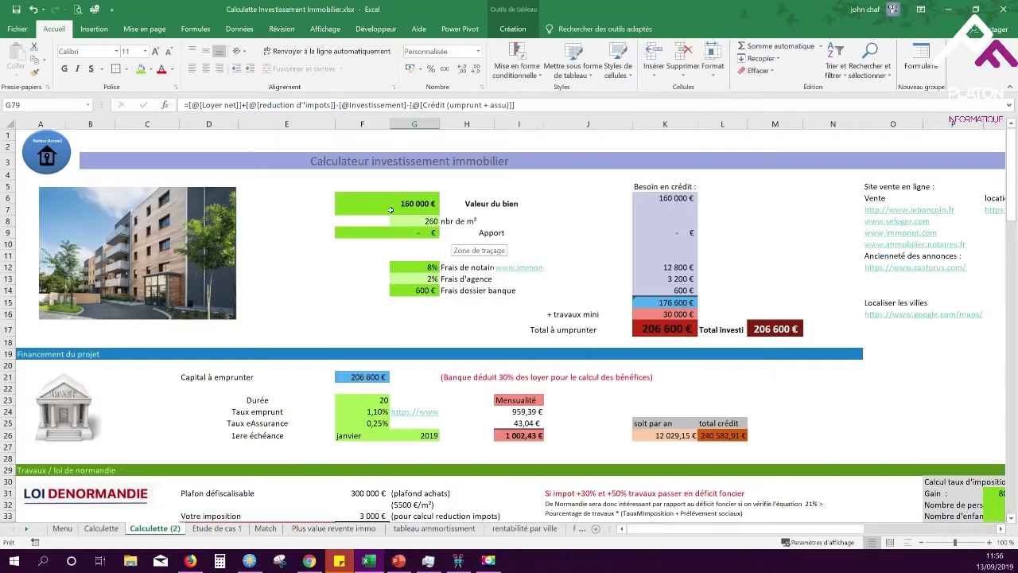
{"action": "left_click", "coordinate": [391, 203]}
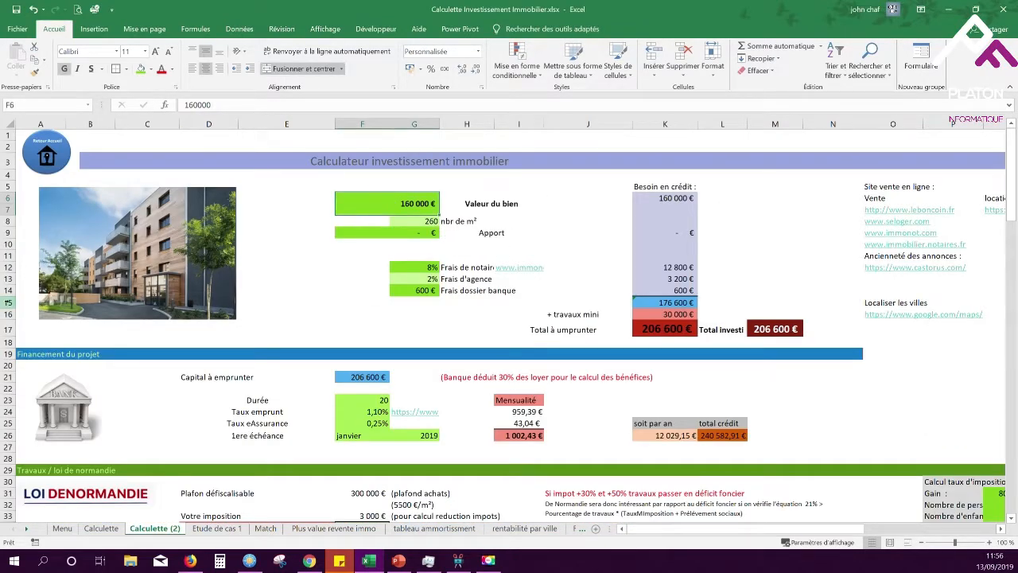
{"action": "left_click", "coordinate": [309, 560]}
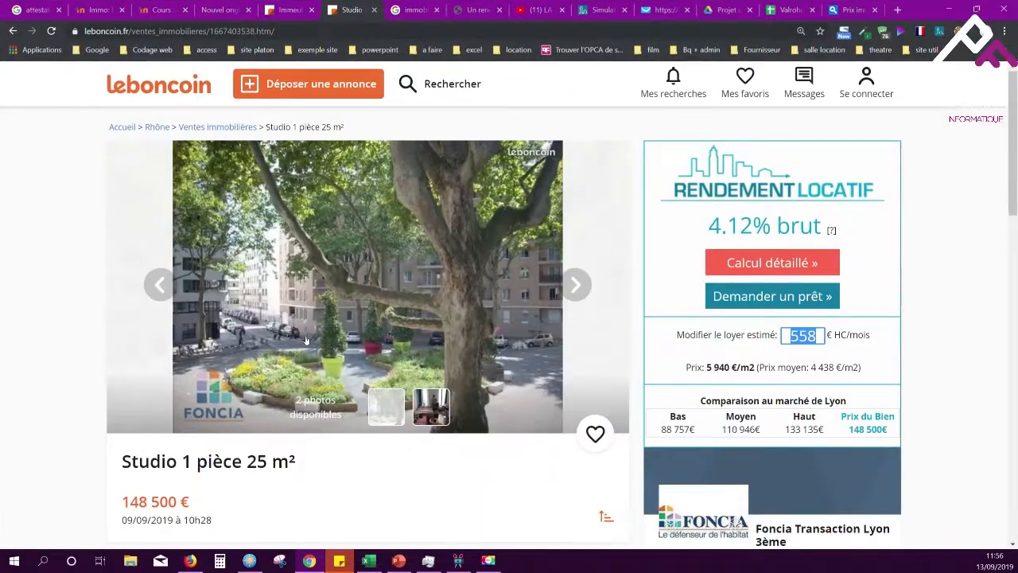
{"action": "scroll", "coordinate": [231, 345], "scroll_direction": "down", "scroll_amount": 2}
{"action": "scroll", "coordinate": [223, 357], "scroll_direction": "down", "scroll_amount": 3}
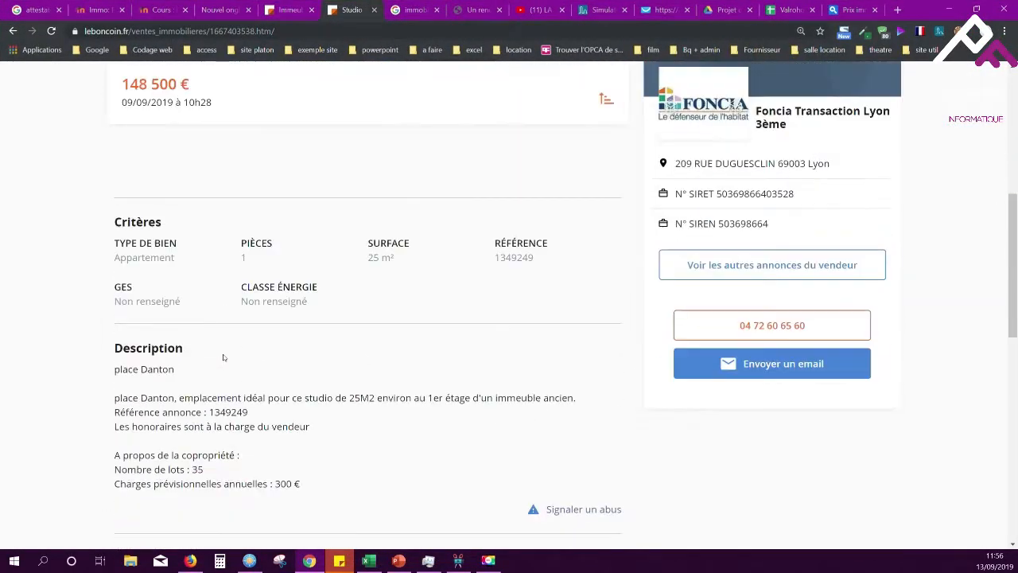
{"action": "scroll", "coordinate": [443, 332], "scroll_direction": "up", "scroll_amount": 5}
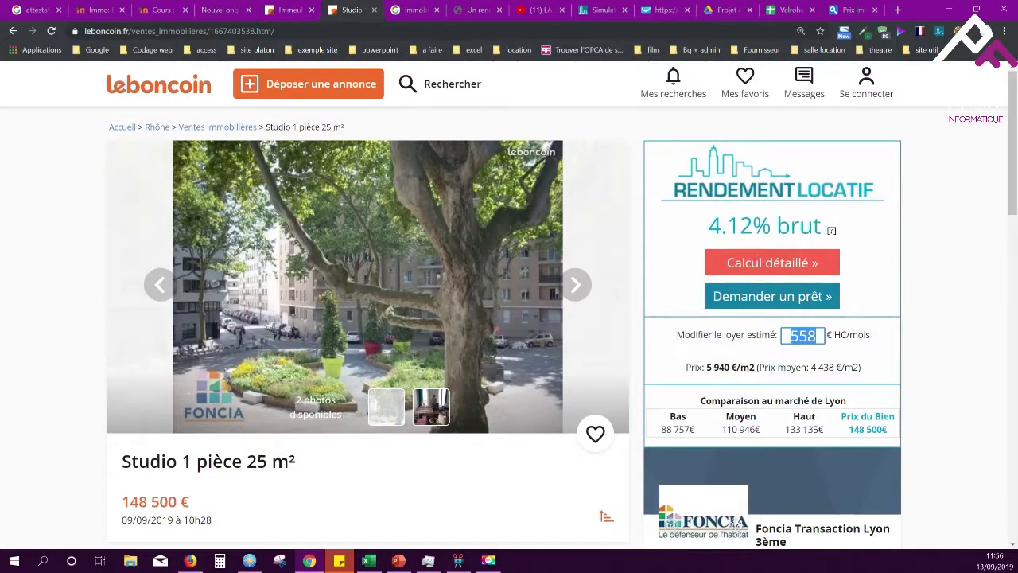
{"action": "left_click", "coordinate": [947, 8]}
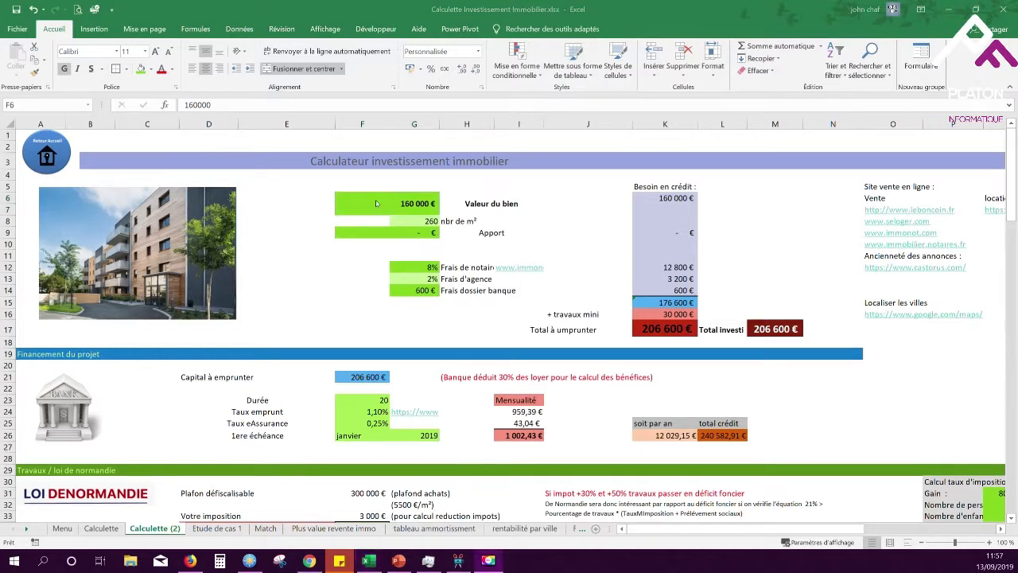
Step: Set the Valeur du bien to 158 500 € and the nbr de m² to 25 in the copied sheet
{"action": "type", "text": "158500"}
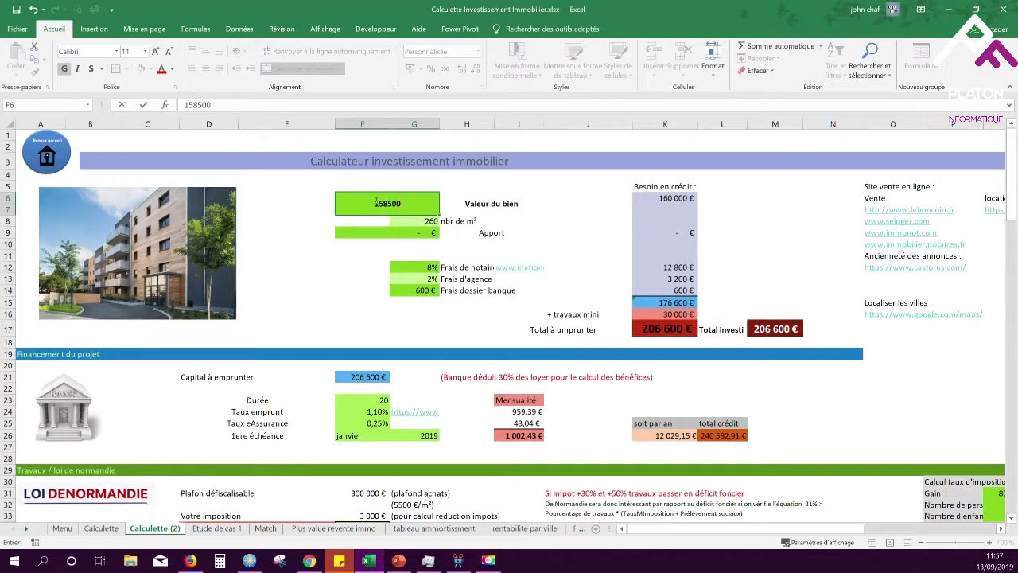
{"action": "key", "text": "Return"}
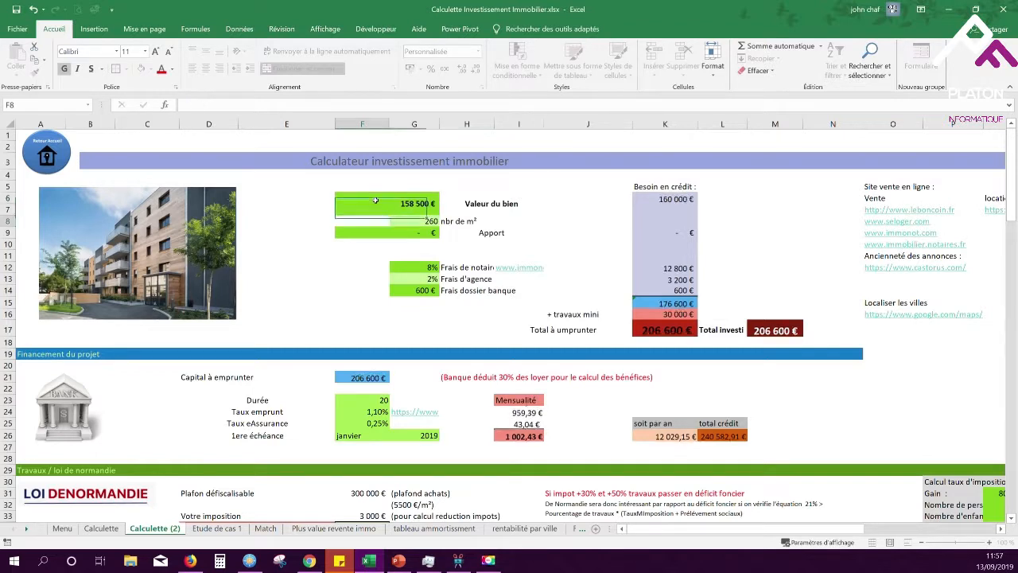
{"action": "left_click", "coordinate": [419, 219]}
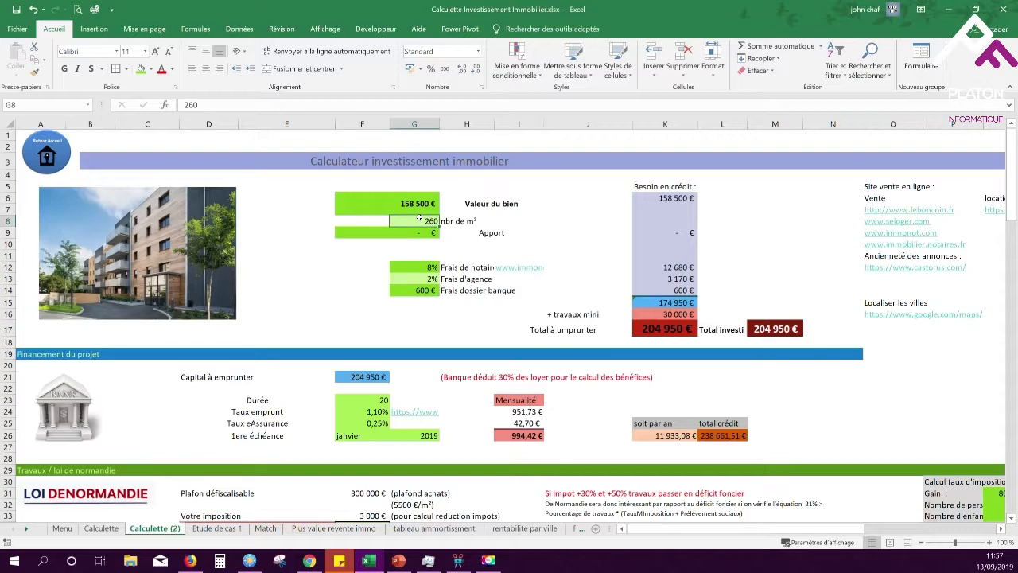
{"action": "key", "text": "Down"}
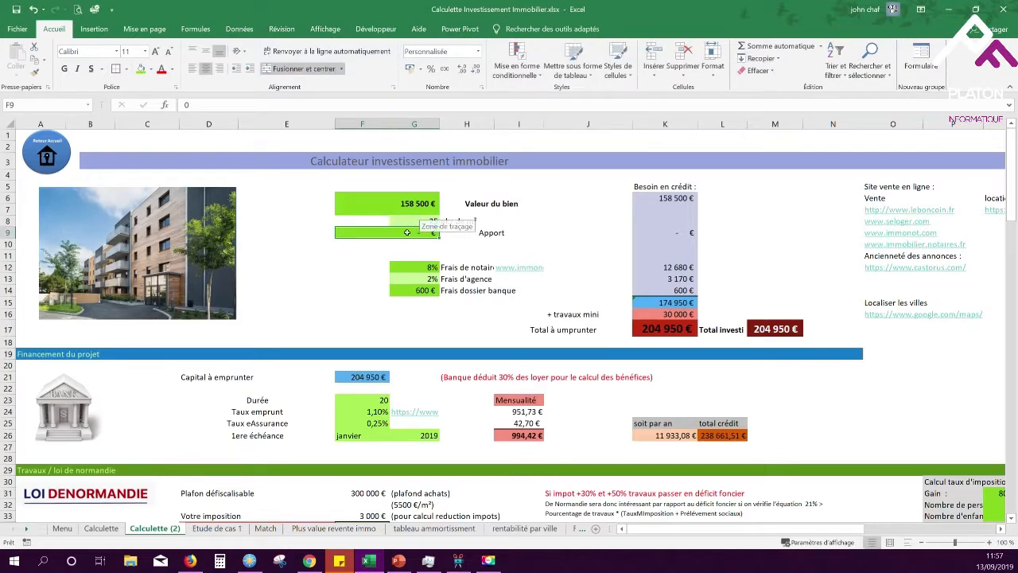
Step: Set the Montant travaux + meubles to 5000 in the Loi Denormandie section
{"action": "scroll", "coordinate": [291, 300], "scroll_direction": "down", "scroll_amount": 4}
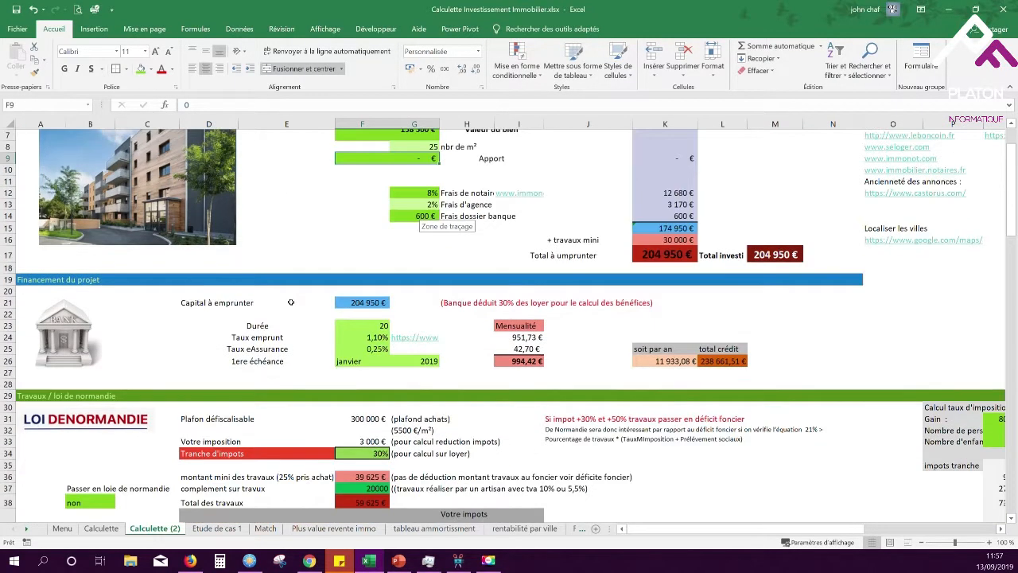
{"action": "scroll", "coordinate": [101, 433], "scroll_direction": "down", "scroll_amount": 1}
{"action": "left_click", "coordinate": [98, 454]}
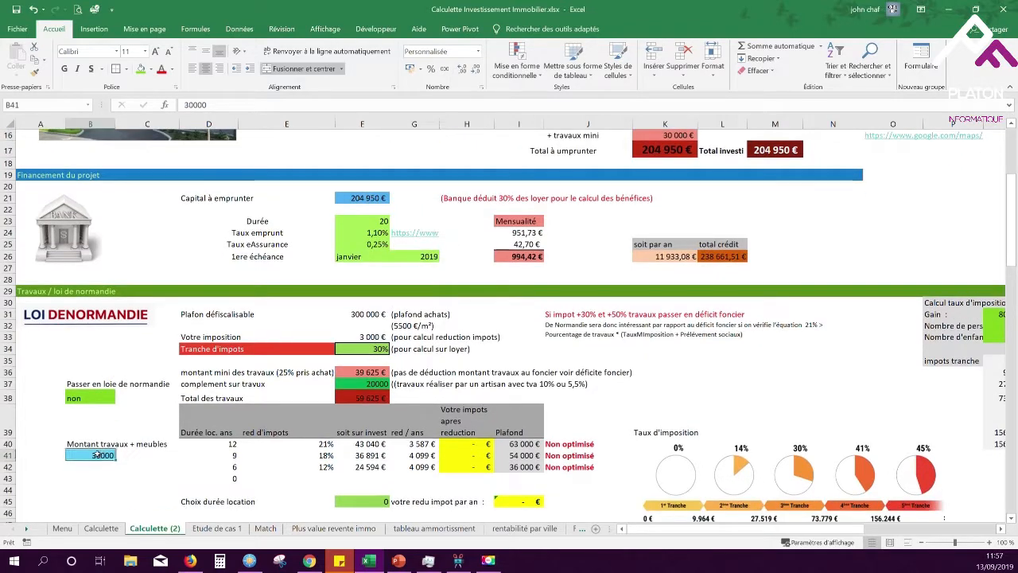
{"action": "type", "text": "5000"}
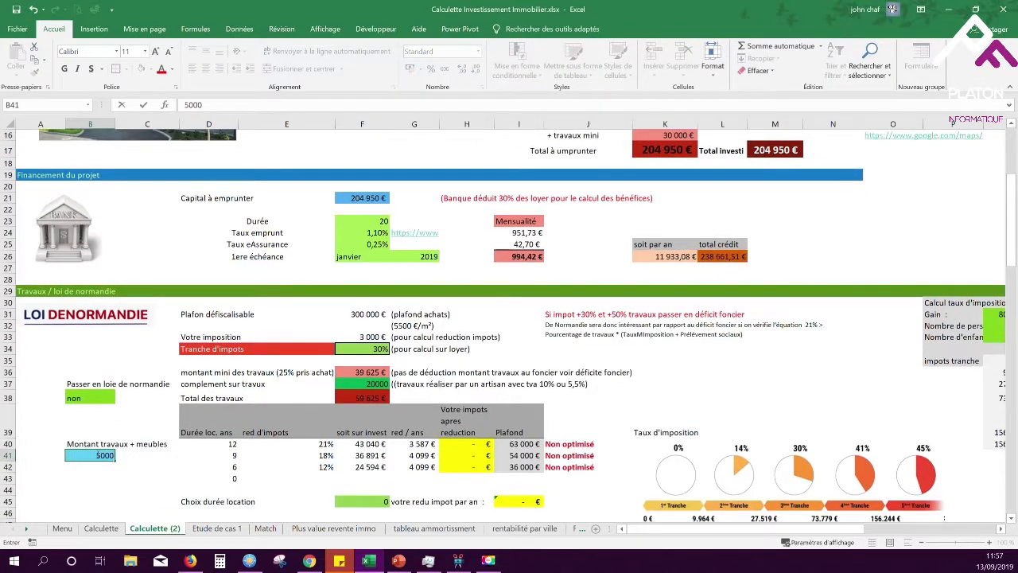
{"action": "key", "text": "Return"}
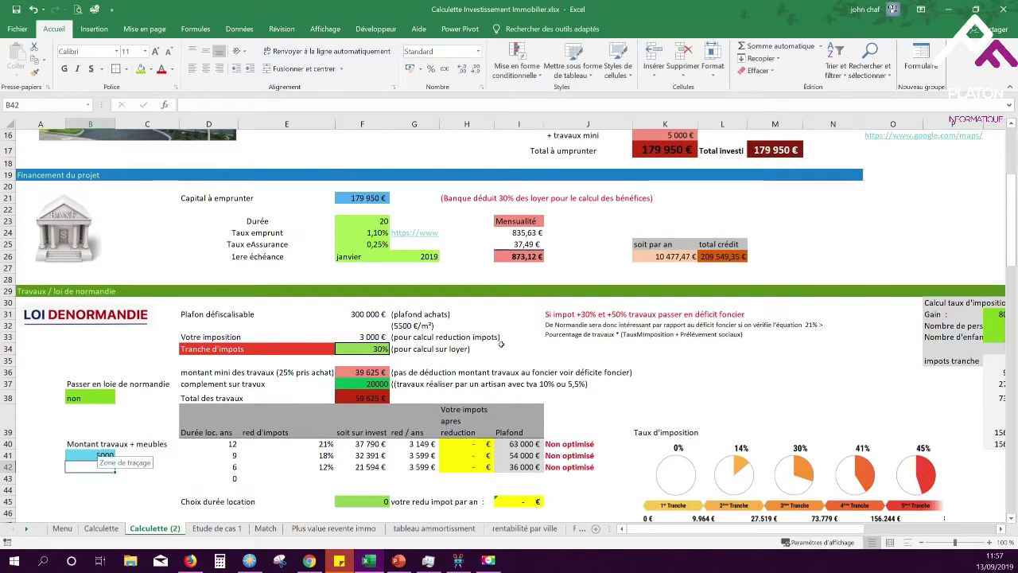
Step: Compute 25*13 in the Windows Calculator, close it, and set the monthly Loyer perçu to 450 €
{"action": "scroll", "coordinate": [500, 350], "scroll_direction": "up", "scroll_amount": 3}
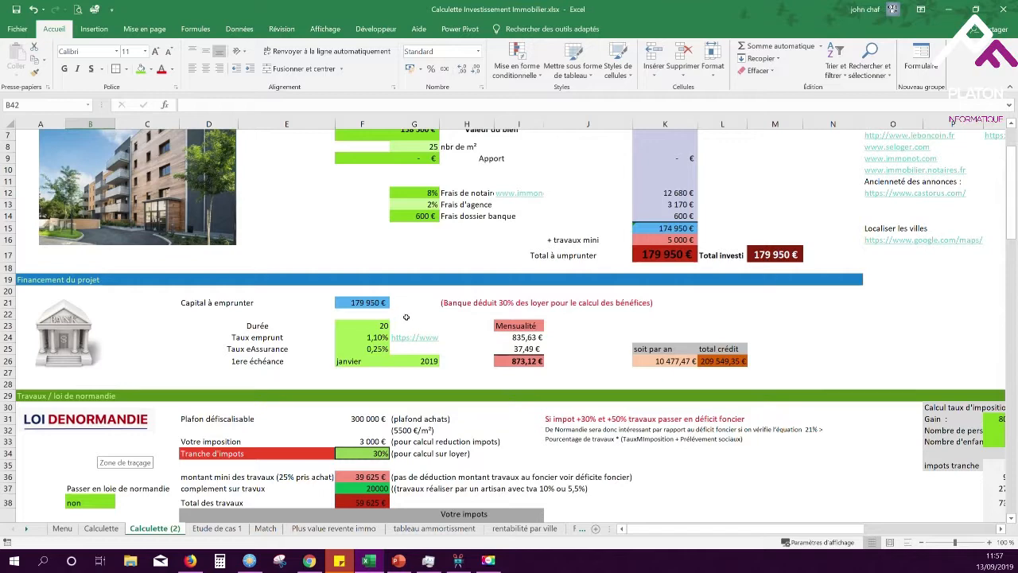
{"action": "scroll", "coordinate": [410, 316], "scroll_direction": "down", "scroll_amount": 2}
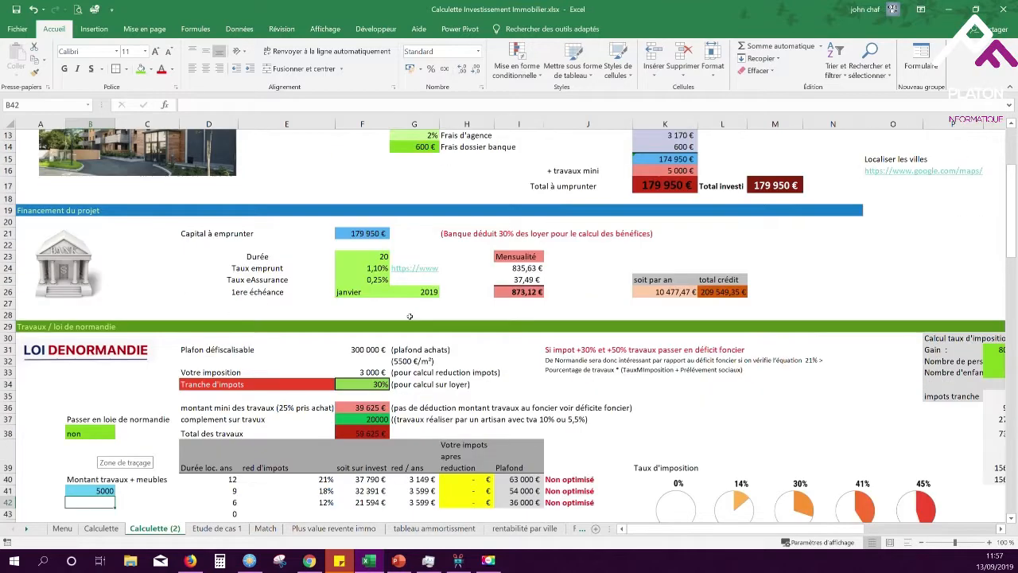
{"action": "scroll", "coordinate": [410, 317], "scroll_direction": "down", "scroll_amount": 2}
{"action": "scroll", "coordinate": [410, 316], "scroll_direction": "down", "scroll_amount": 4}
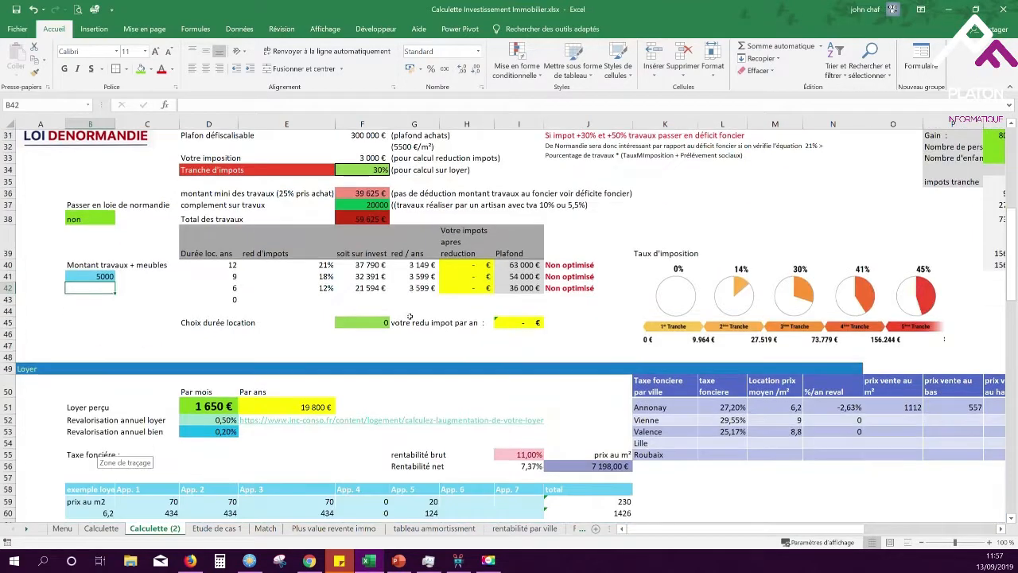
{"action": "scroll", "coordinate": [412, 312], "scroll_direction": "down", "scroll_amount": 3}
{"action": "left_click", "coordinate": [210, 276]}
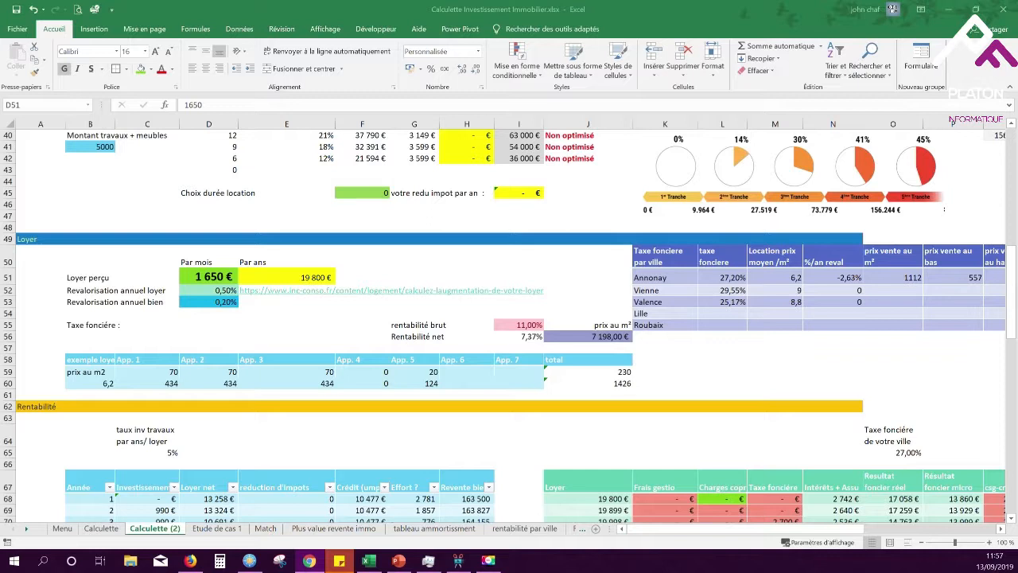
{"action": "left_click", "coordinate": [219, 560]}
{"action": "type", "text": "25*13"}
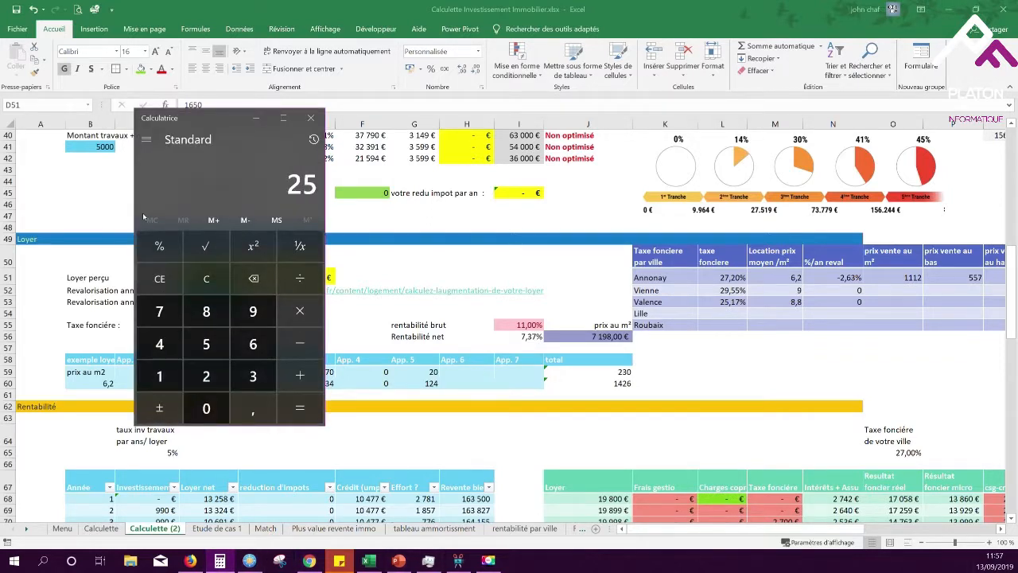
{"action": "key", "text": "Return"}
{"action": "left_click", "coordinate": [312, 119]}
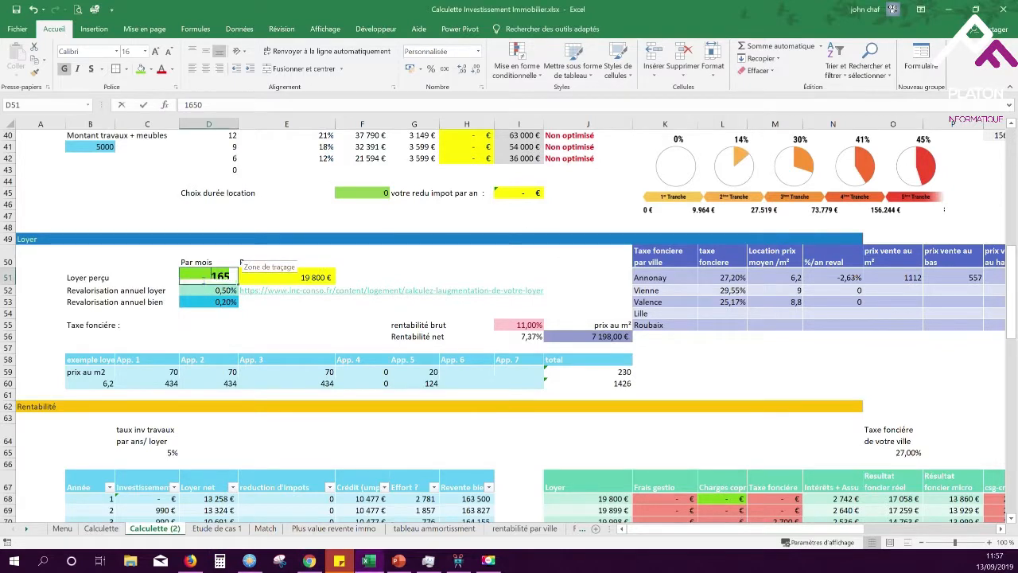
{"action": "type", "text": "450"}
{"action": "key", "text": "Return"}
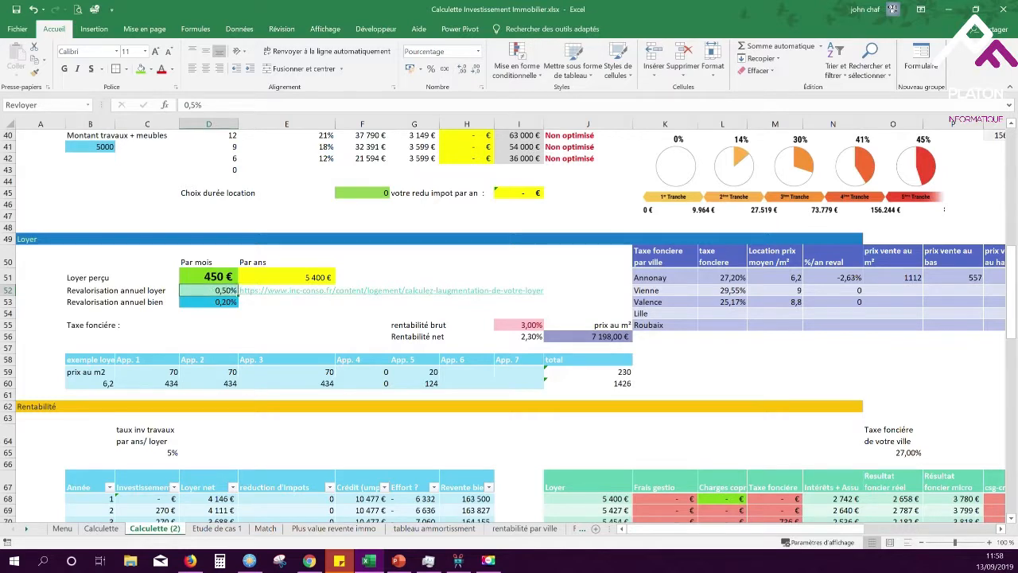
Step: Inspect the rentabilité brut cell and its formula in the Loyer section
{"action": "left_click", "coordinate": [309, 560]}
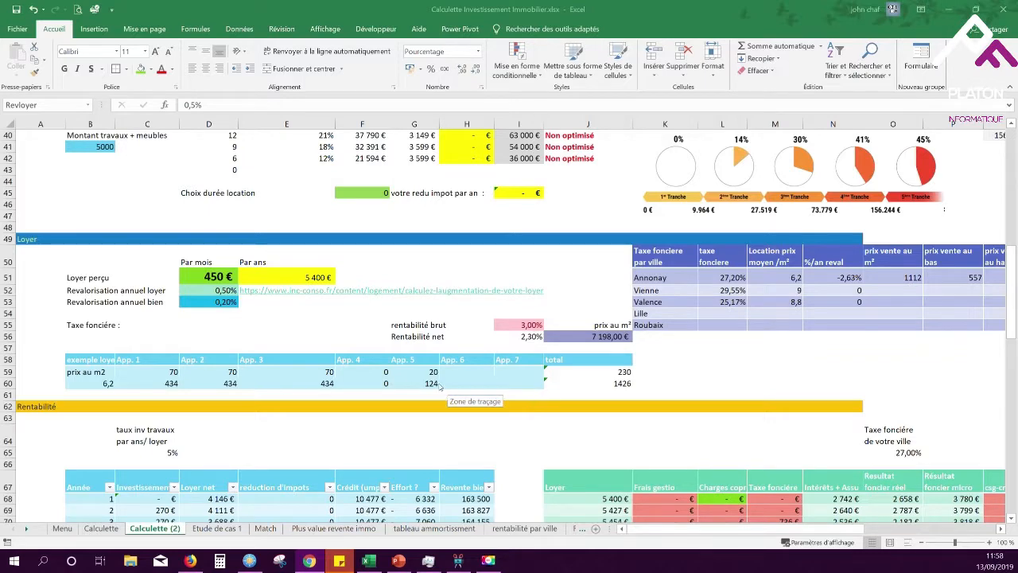
{"action": "left_click", "coordinate": [272, 338]}
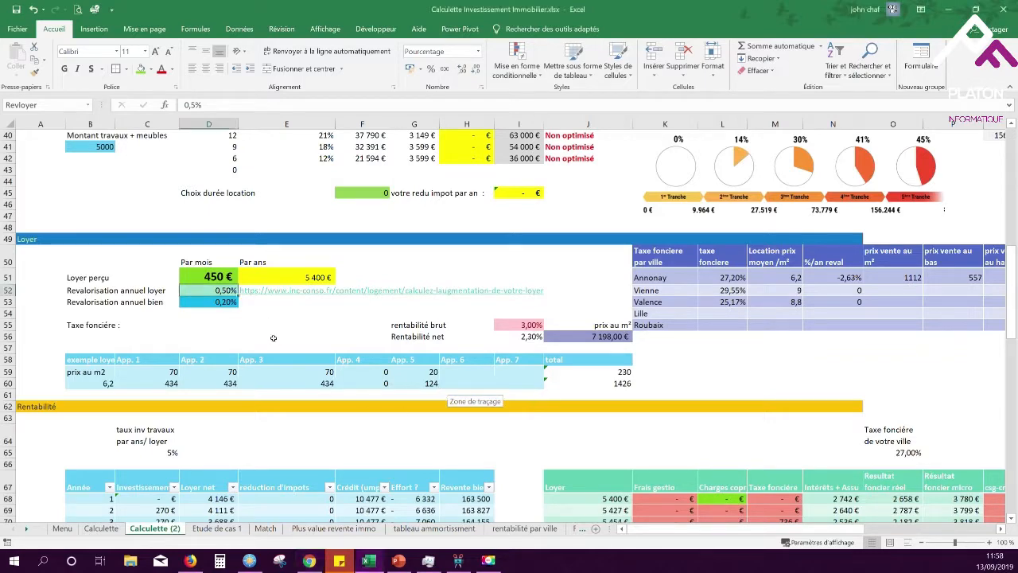
{"action": "left_click", "coordinate": [270, 338]}
{"action": "scroll", "coordinate": [275, 342], "scroll_direction": "down", "scroll_amount": 2}
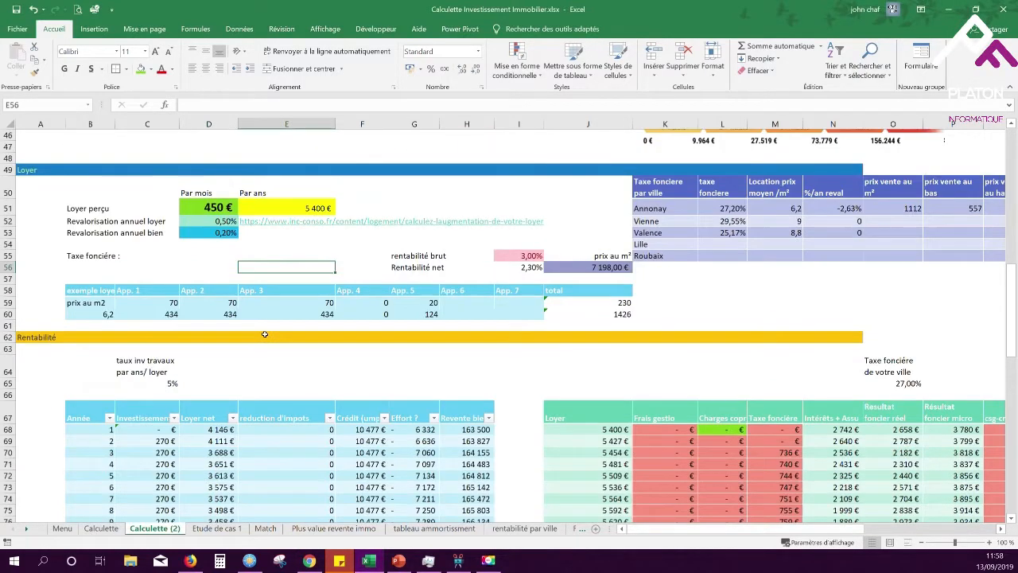
{"action": "scroll", "coordinate": [275, 342], "scroll_direction": "up", "scroll_amount": 2}
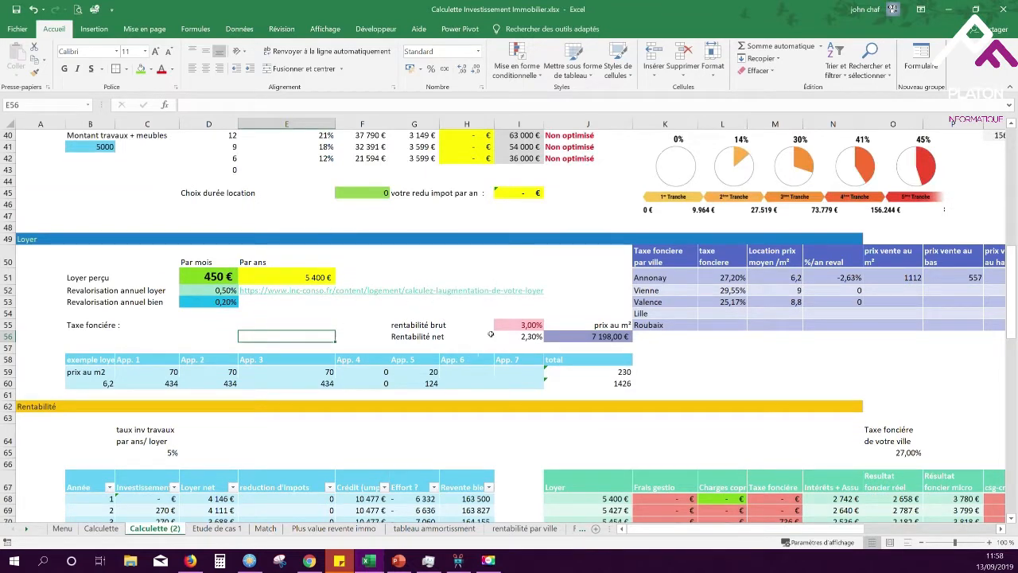
{"action": "left_click", "coordinate": [508, 326]}
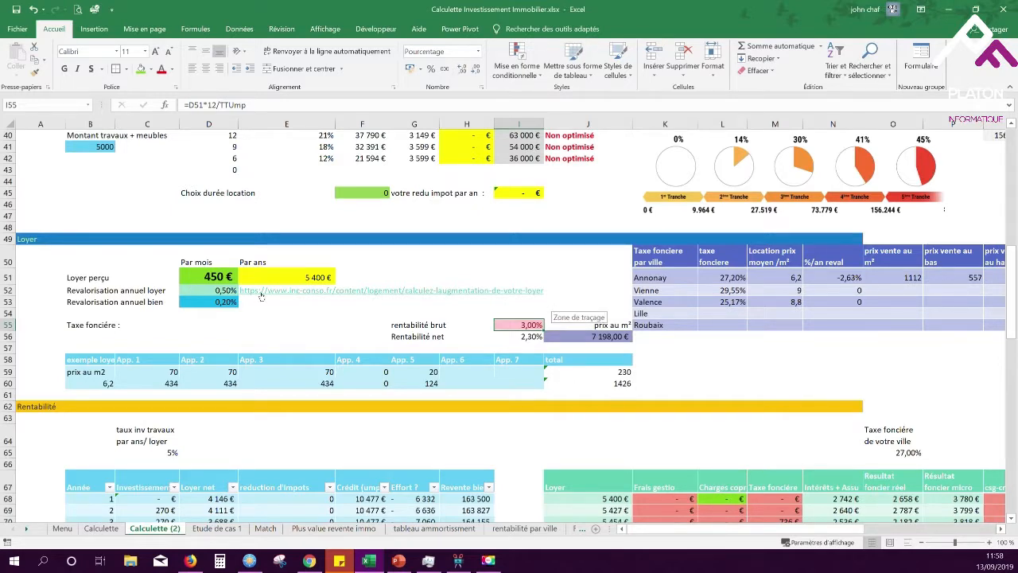
Step: Examine the Effort amounts of years 1 to 9 in the Rentabilité table of the copied sheet
{"action": "scroll", "coordinate": [414, 294], "scroll_direction": "down", "scroll_amount": 2}
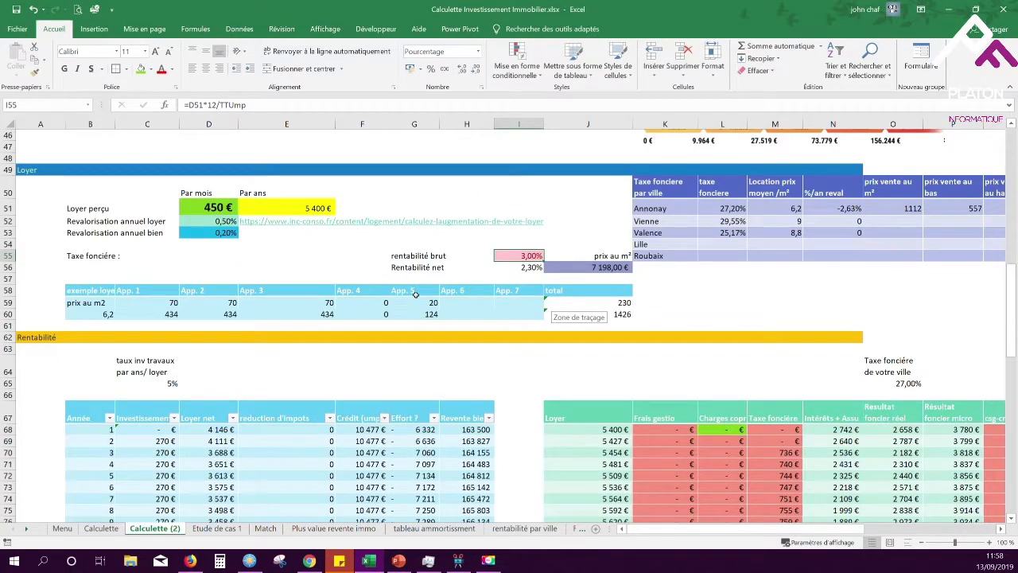
{"action": "scroll", "coordinate": [414, 294], "scroll_direction": "down", "scroll_amount": 2}
{"action": "left_click_drag", "start_coordinate": [418, 345], "coordinate": [411, 438]}
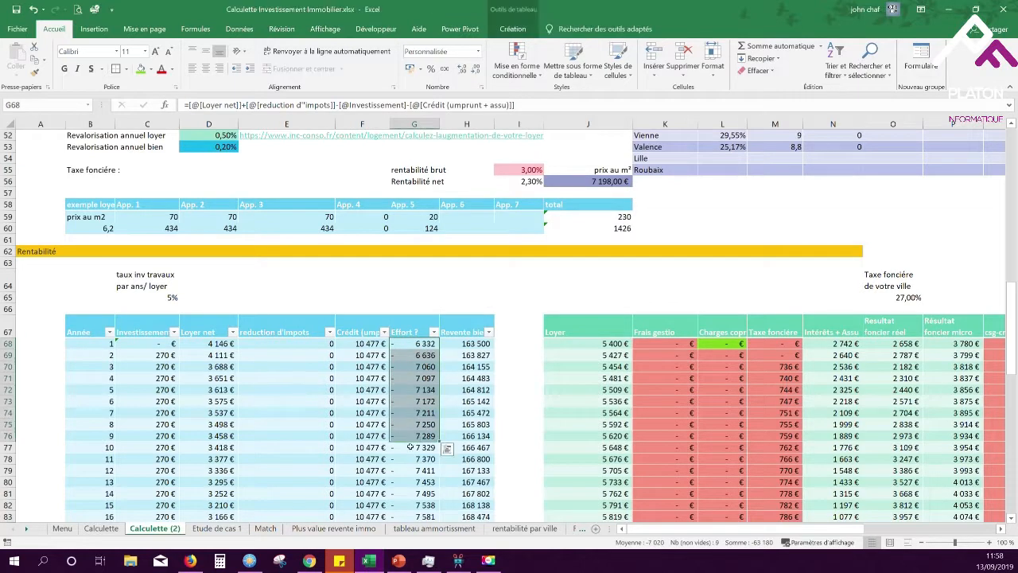
{"action": "left_click", "coordinate": [409, 413]}
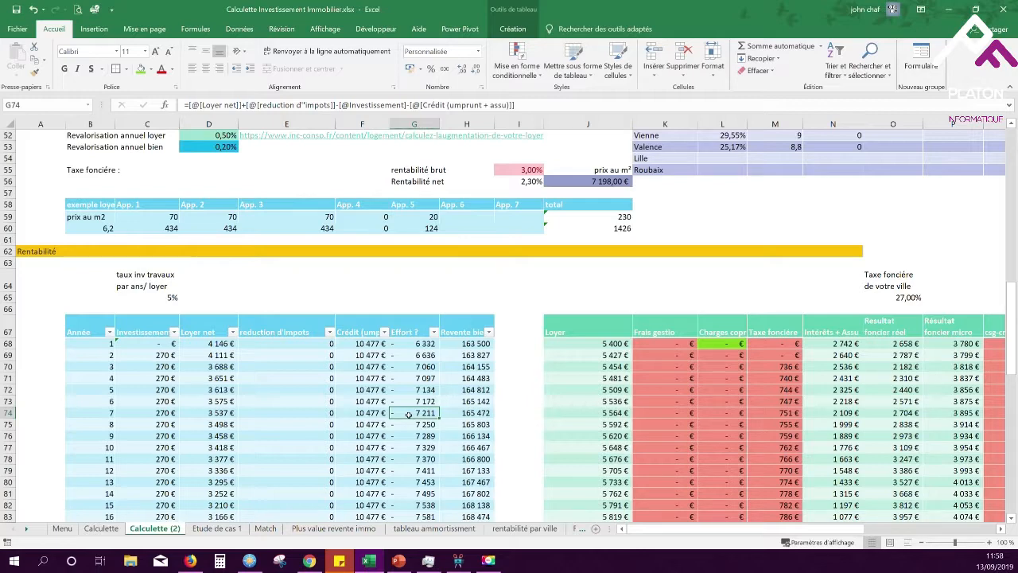
Step: Check the Rentabilité totals and the 20-year reste of the studio investment
{"action": "scroll", "coordinate": [360, 378], "scroll_direction": "down", "scroll_amount": 8}
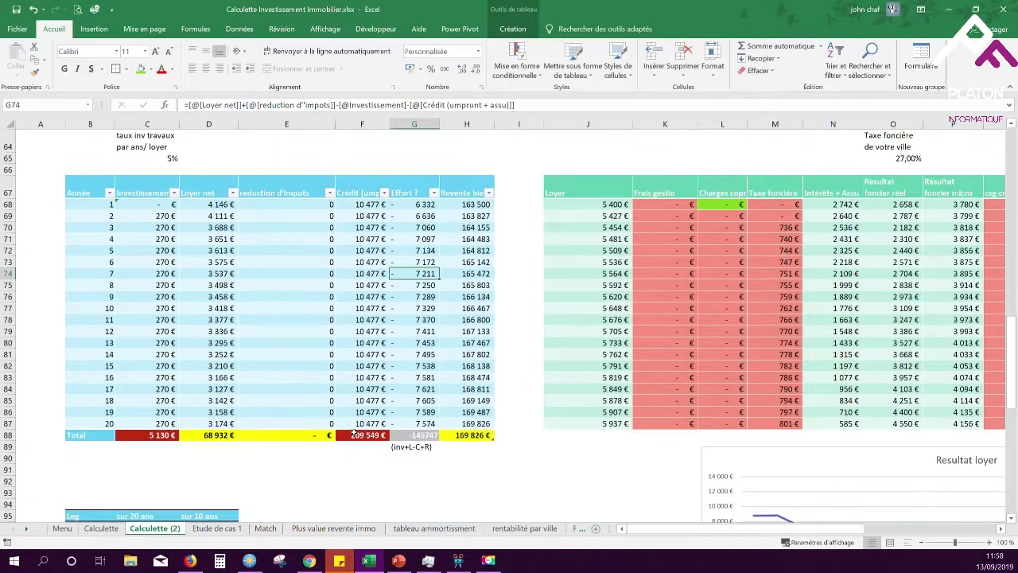
{"action": "scroll", "coordinate": [355, 404], "scroll_direction": "down", "scroll_amount": 2}
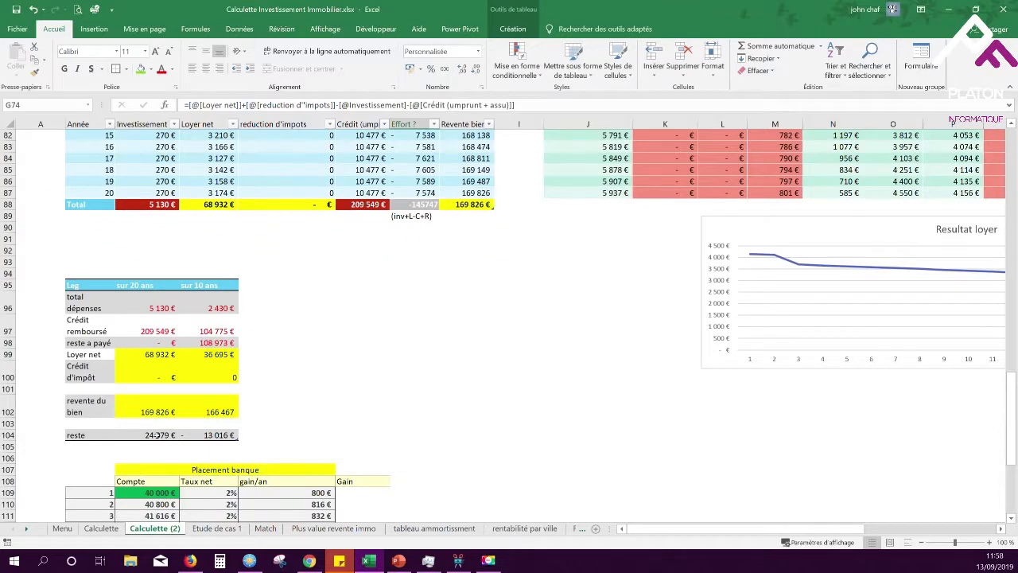
{"action": "left_click", "coordinate": [156, 434]}
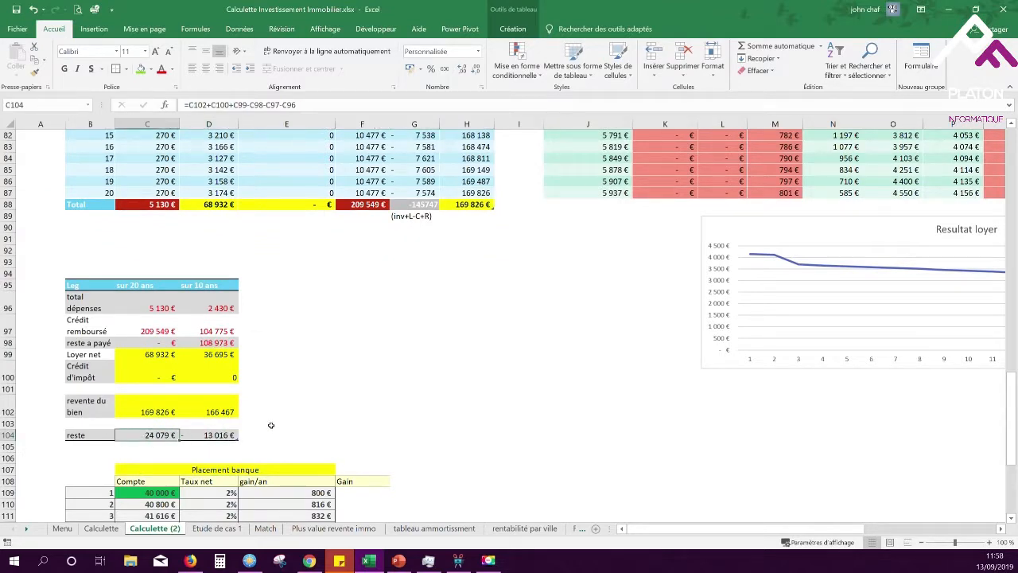
Step: Set the Revalorisation annuel bien to 6% in the Loyer section
{"action": "scroll", "coordinate": [271, 425], "scroll_direction": "up", "scroll_amount": 1}
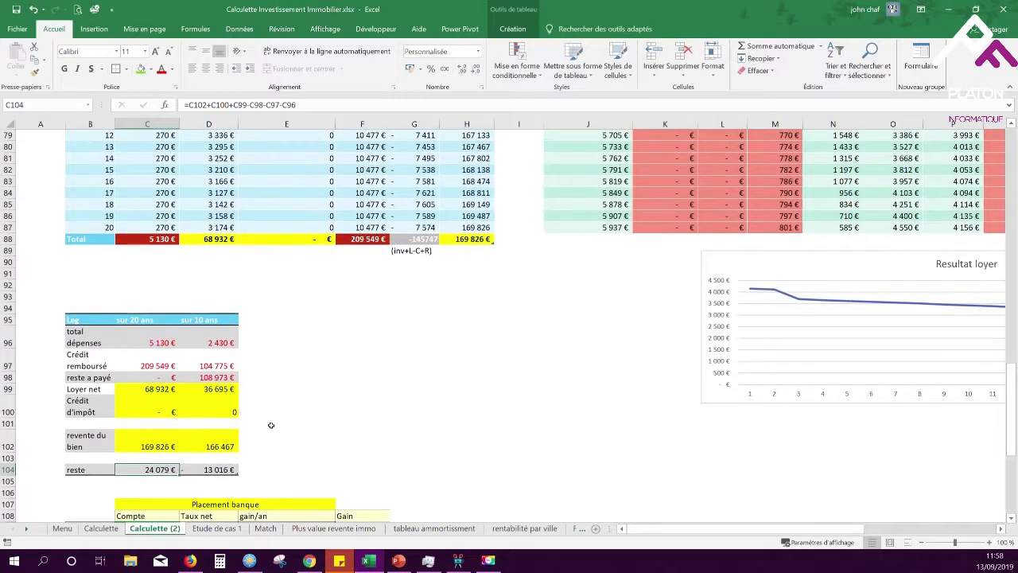
{"action": "scroll", "coordinate": [270, 425], "scroll_direction": "up", "scroll_amount": 7}
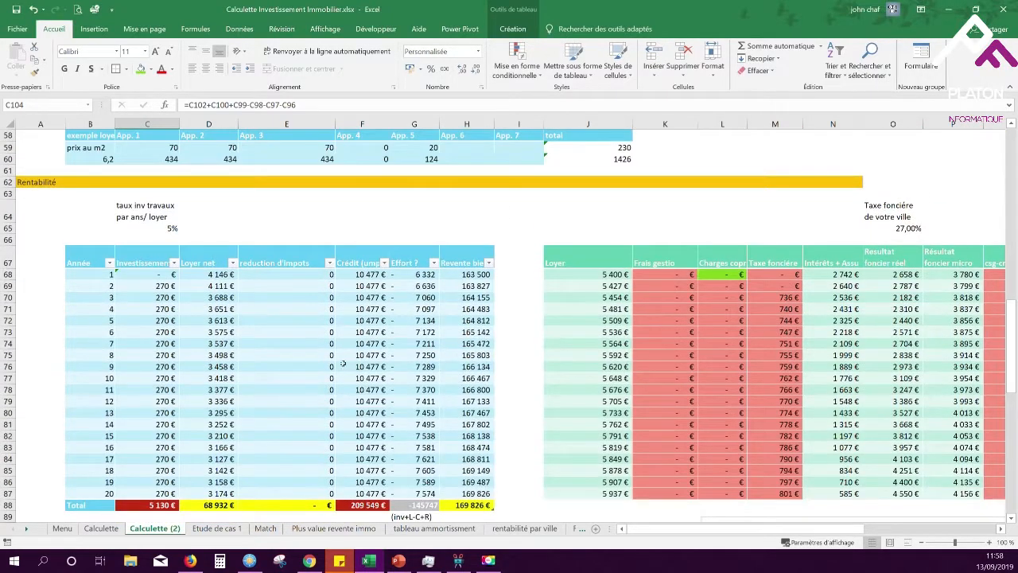
{"action": "scroll", "coordinate": [299, 387], "scroll_direction": "up", "scroll_amount": 2}
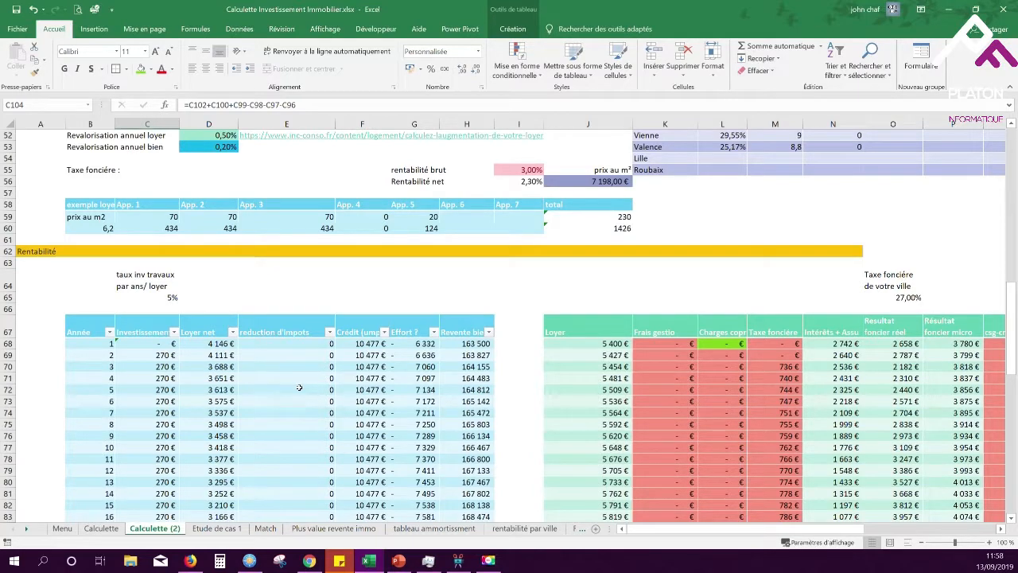
{"action": "scroll", "coordinate": [299, 388], "scroll_direction": "up", "scroll_amount": 3}
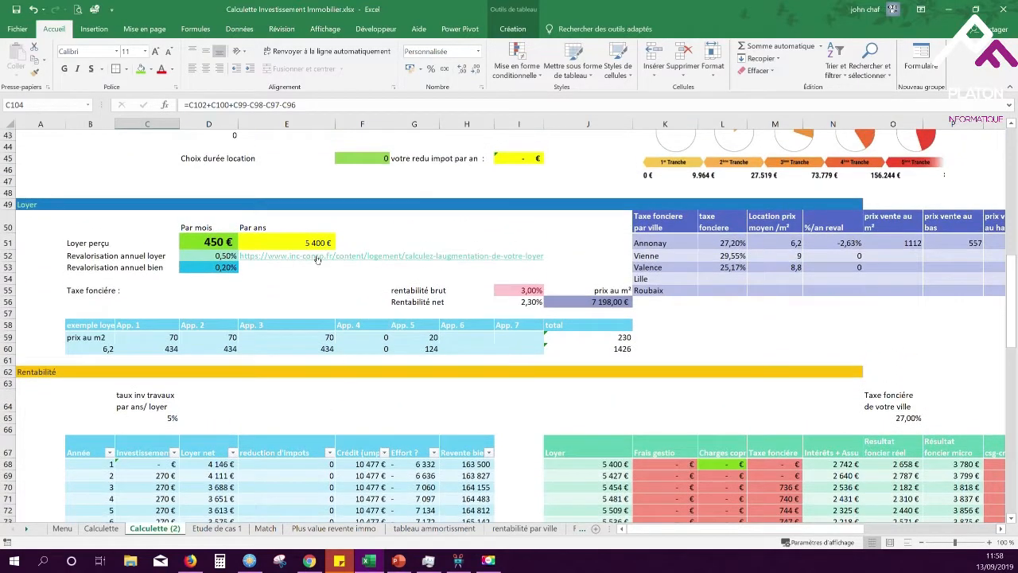
{"action": "left_click", "coordinate": [201, 268]}
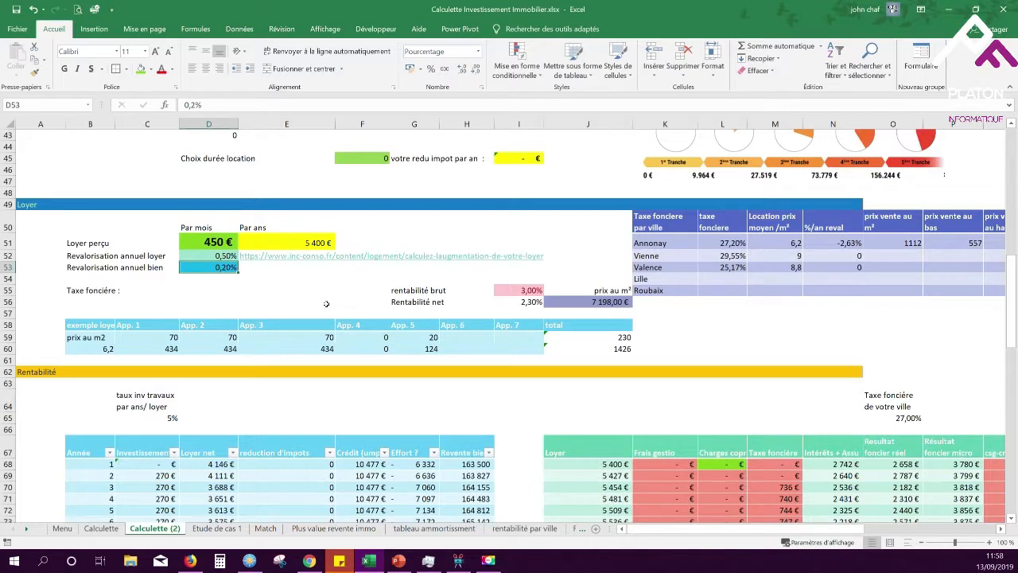
{"action": "type", "text": "6"}
{"action": "key", "text": "Return"}
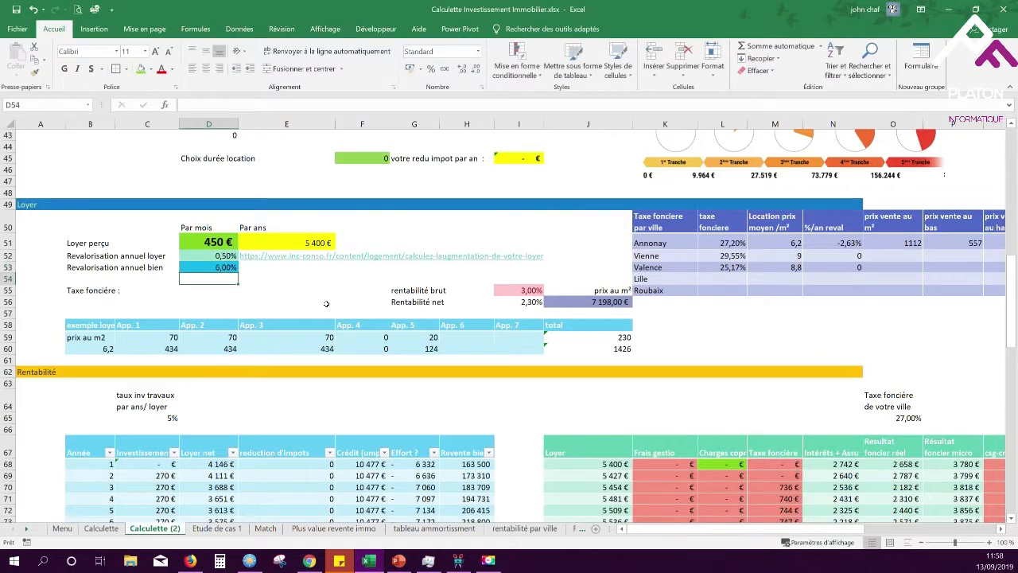
Step: Review the yearly Revente bien values and the reste over 20 and 10 years with the new revaluation rate
{"action": "scroll", "coordinate": [469, 373], "scroll_direction": "down", "scroll_amount": 3}
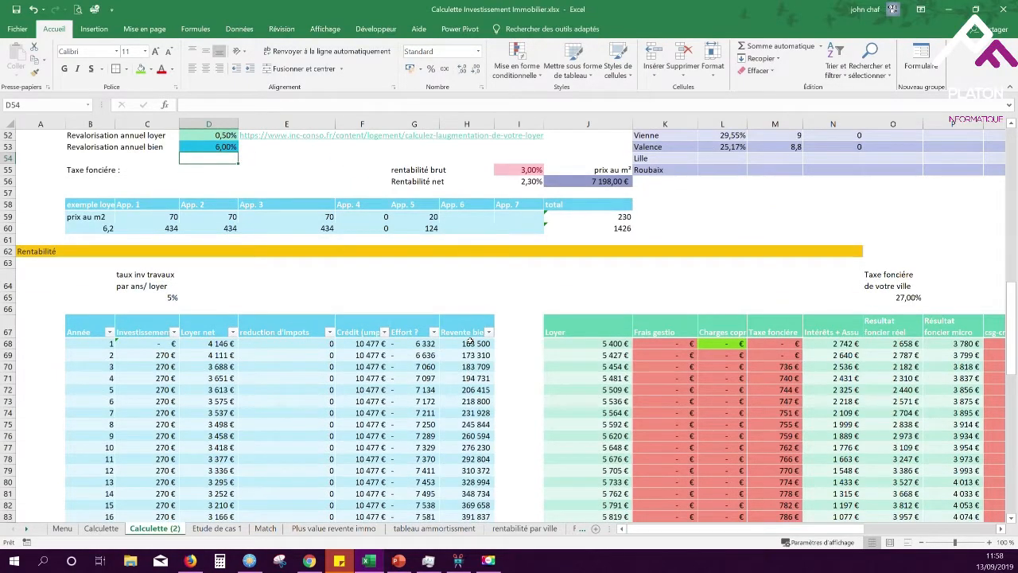
{"action": "scroll", "coordinate": [477, 340], "scroll_direction": "down", "scroll_amount": 2}
{"action": "scroll", "coordinate": [494, 356], "scroll_direction": "down", "scroll_amount": 2}
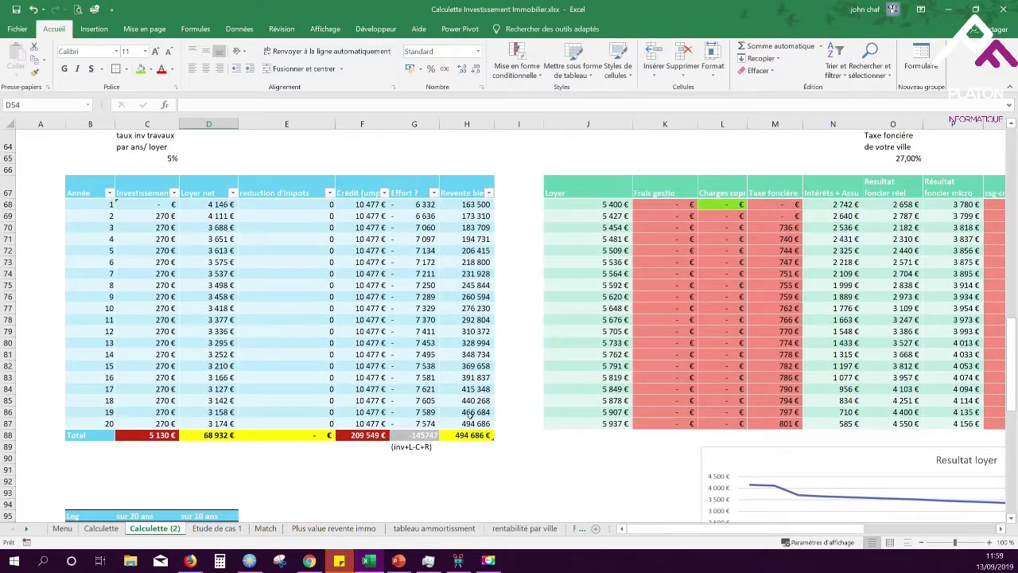
{"action": "scroll", "coordinate": [461, 422], "scroll_direction": "down", "scroll_amount": 5}
{"action": "scroll", "coordinate": [257, 387], "scroll_direction": "down", "scroll_amount": 1}
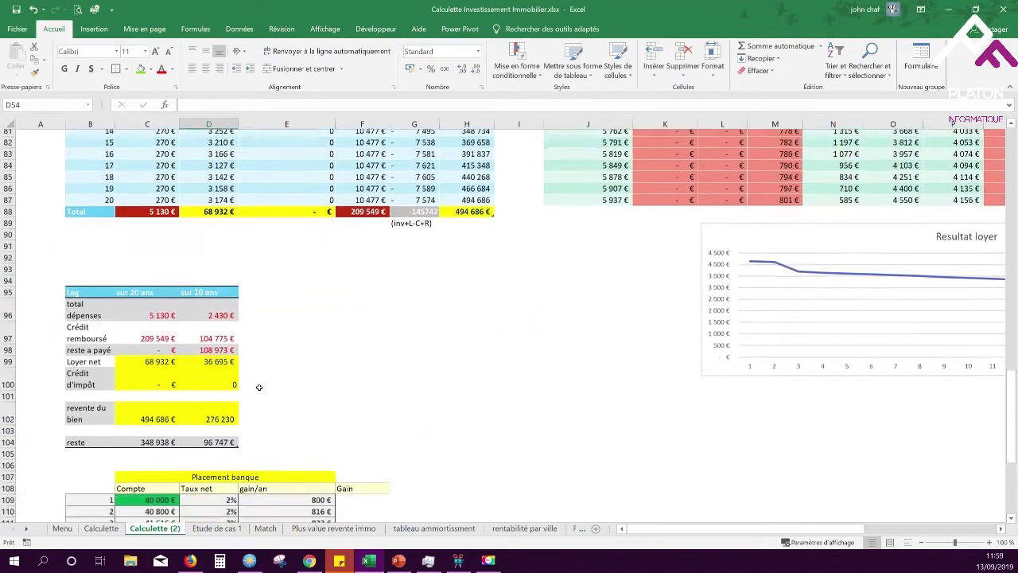
Step: Compare the 20-year reste in the Calculette (2) sheet with the 20-year reste in the original Calculette sheet
{"action": "left_click", "coordinate": [145, 435]}
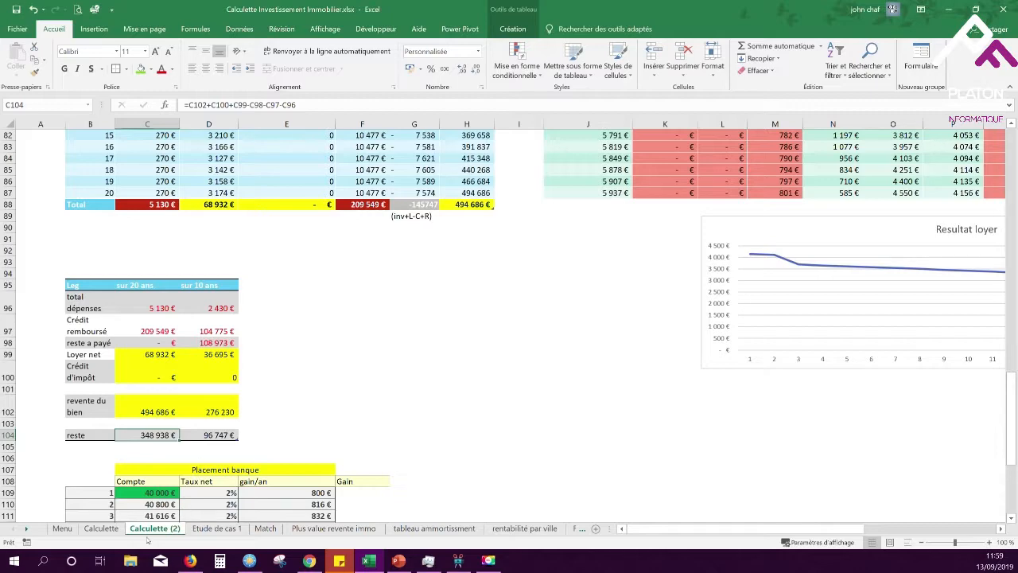
{"action": "left_click", "coordinate": [101, 528]}
{"action": "scroll", "coordinate": [115, 383], "scroll_direction": "down", "scroll_amount": 1}
{"action": "scroll", "coordinate": [115, 382], "scroll_direction": "down", "scroll_amount": 7}
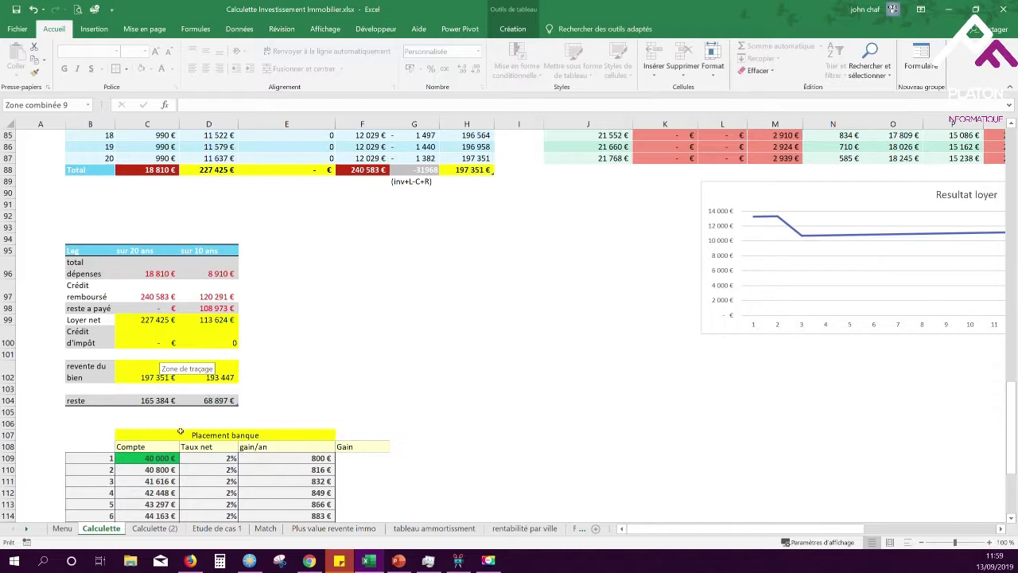
{"action": "left_click", "coordinate": [139, 399]}
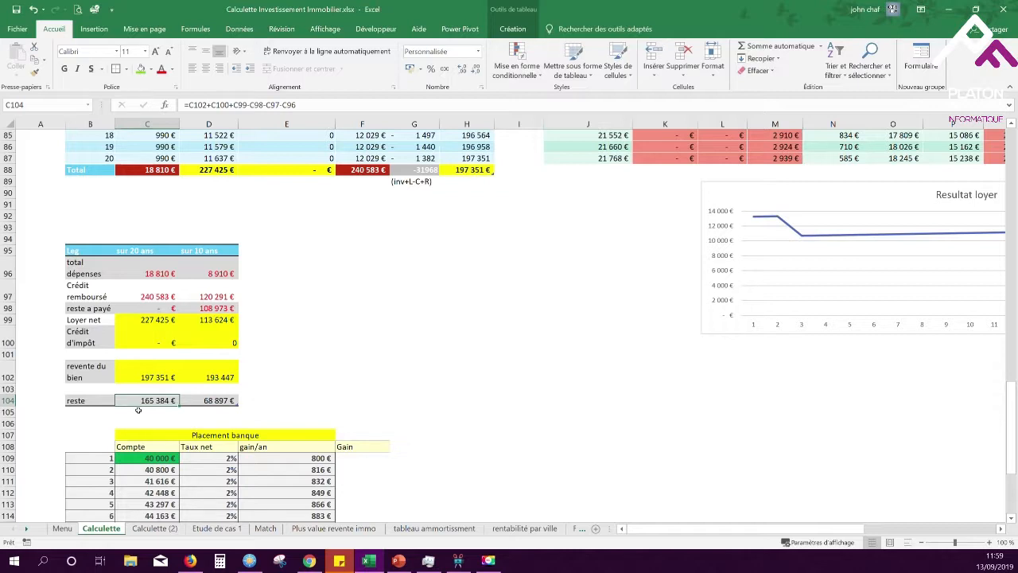
Step: Review the studio's Rentabilité table and its 20-year reste in the Calculette (2) sheet
{"action": "left_click", "coordinate": [153, 529]}
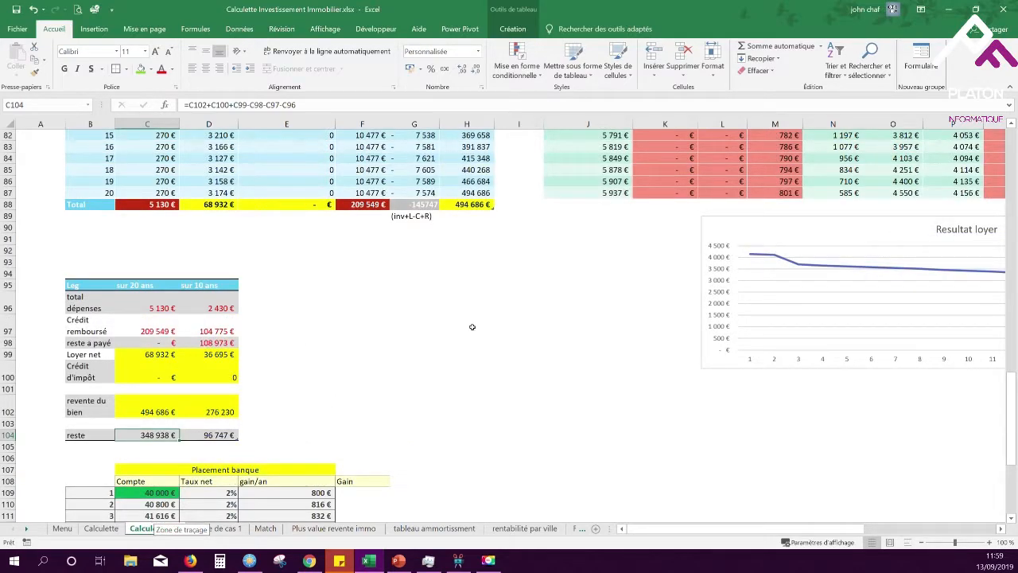
{"action": "scroll", "coordinate": [442, 429], "scroll_direction": "up", "scroll_amount": 4}
{"action": "scroll", "coordinate": [436, 450], "scroll_direction": "up", "scroll_amount": 3}
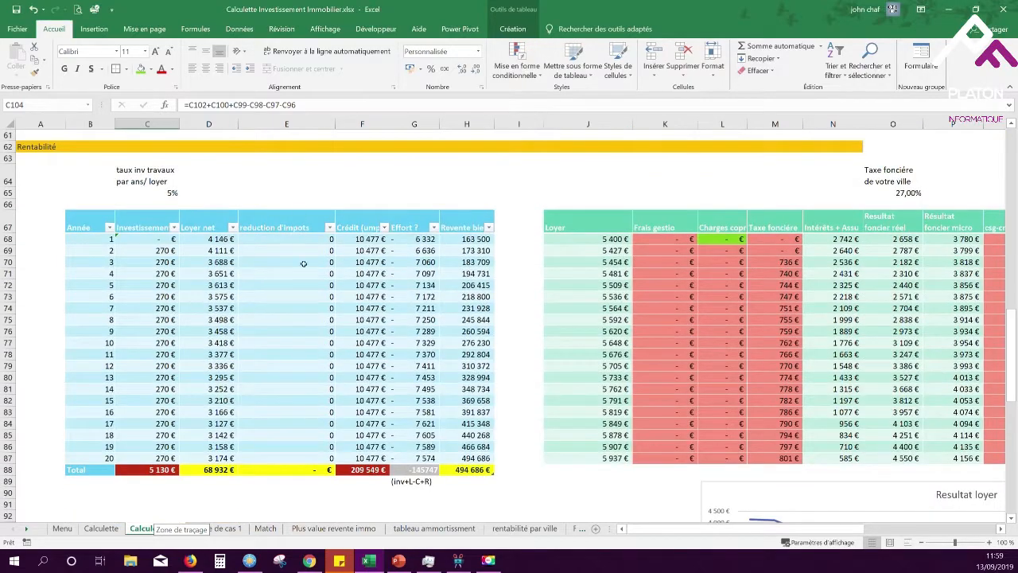
{"action": "scroll", "coordinate": [260, 271], "scroll_direction": "up", "scroll_amount": 4}
{"action": "scroll", "coordinate": [213, 197], "scroll_direction": "down", "scroll_amount": 11}
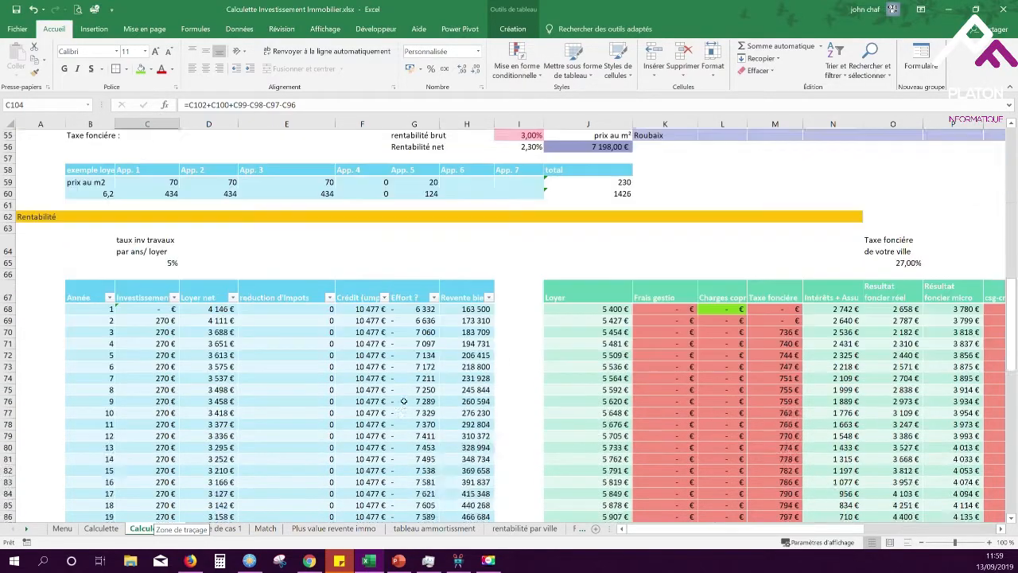
{"action": "left_click", "coordinate": [140, 446]}
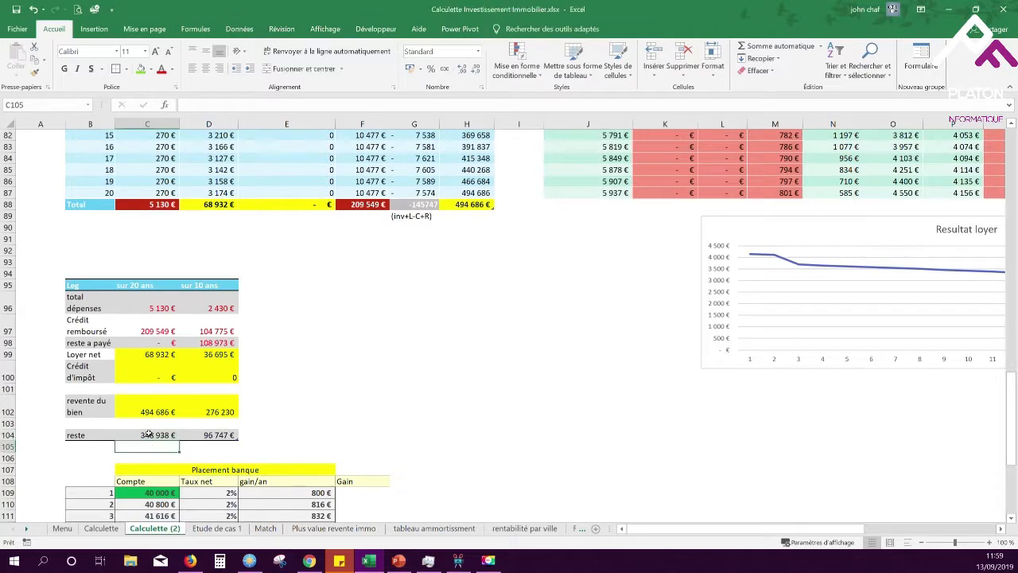
{"action": "left_click", "coordinate": [147, 434]}
{"action": "scroll", "coordinate": [389, 435], "scroll_direction": "up", "scroll_amount": 8}
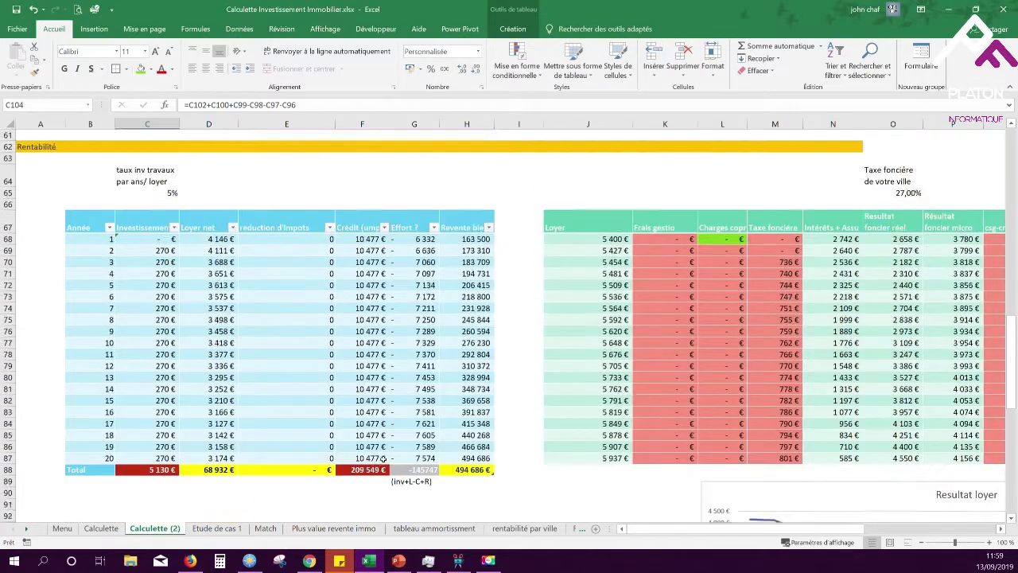
Step: Examine the studio's Effort amounts for years 1 to 20 and relate them to the 20-year reste
{"action": "left_click_drag", "start_coordinate": [414, 275], "coordinate": [421, 495]}
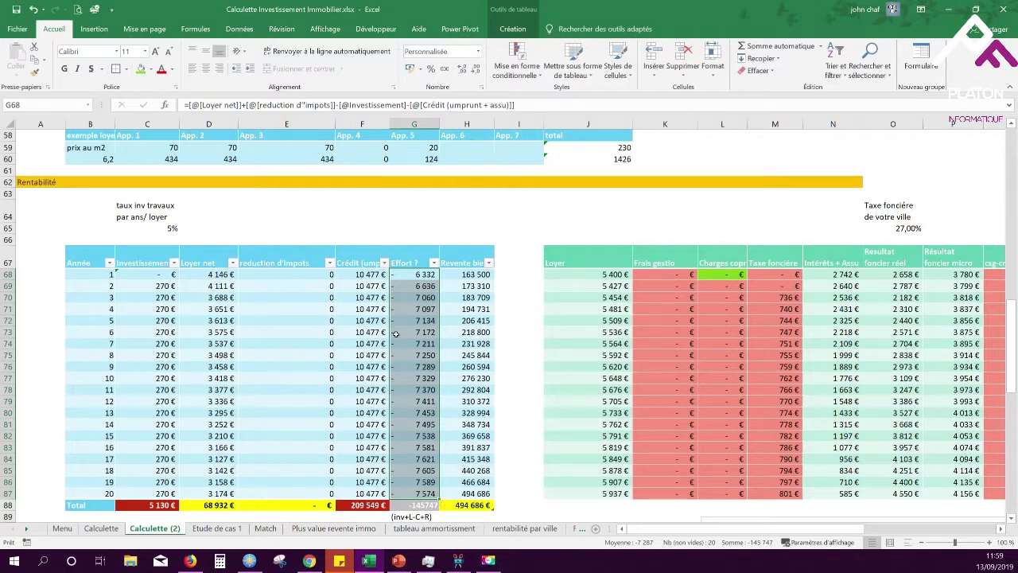
{"action": "scroll", "coordinate": [406, 434], "scroll_direction": "down", "scroll_amount": 3}
{"action": "scroll", "coordinate": [402, 431], "scroll_direction": "down", "scroll_amount": 6}
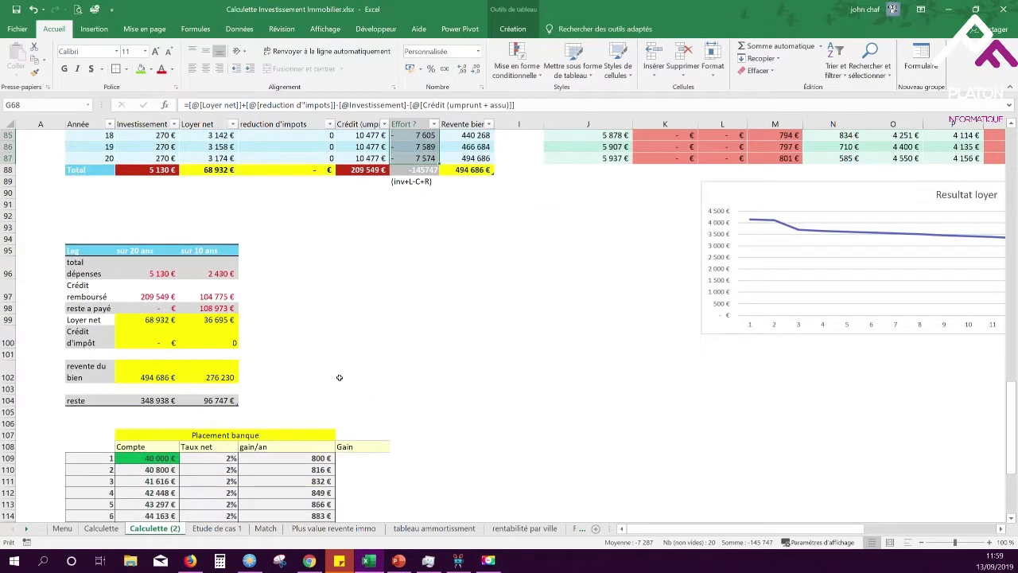
{"action": "left_click", "coordinate": [341, 377]}
{"action": "left_click", "coordinate": [149, 403]}
{"action": "scroll", "coordinate": [361, 406], "scroll_direction": "up", "scroll_amount": 1}
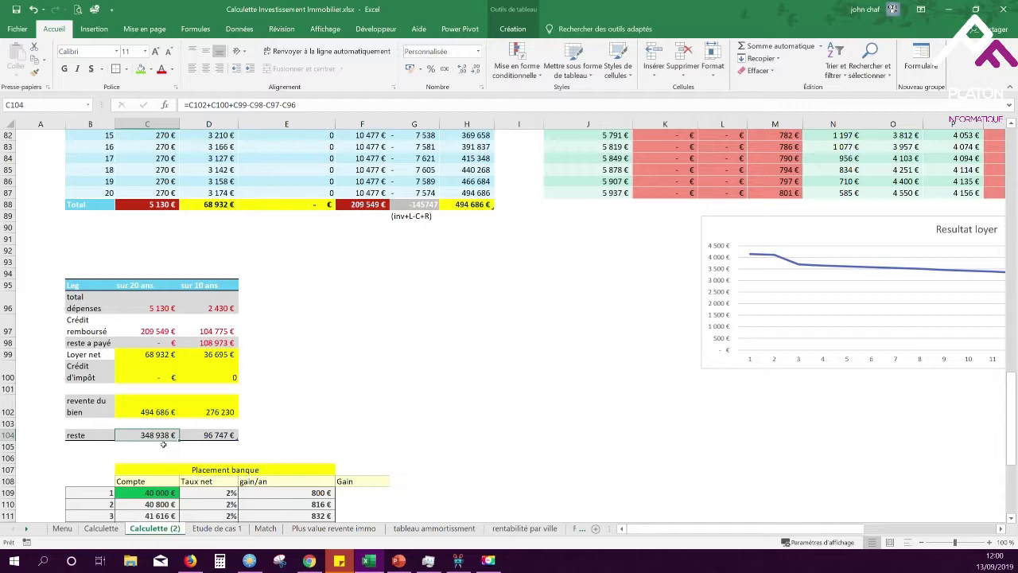
Step: Set the Tranche d'impots to 15% in the Travaux / loi de normandie section of the Calculette sheet
{"action": "left_click", "coordinate": [101, 529]}
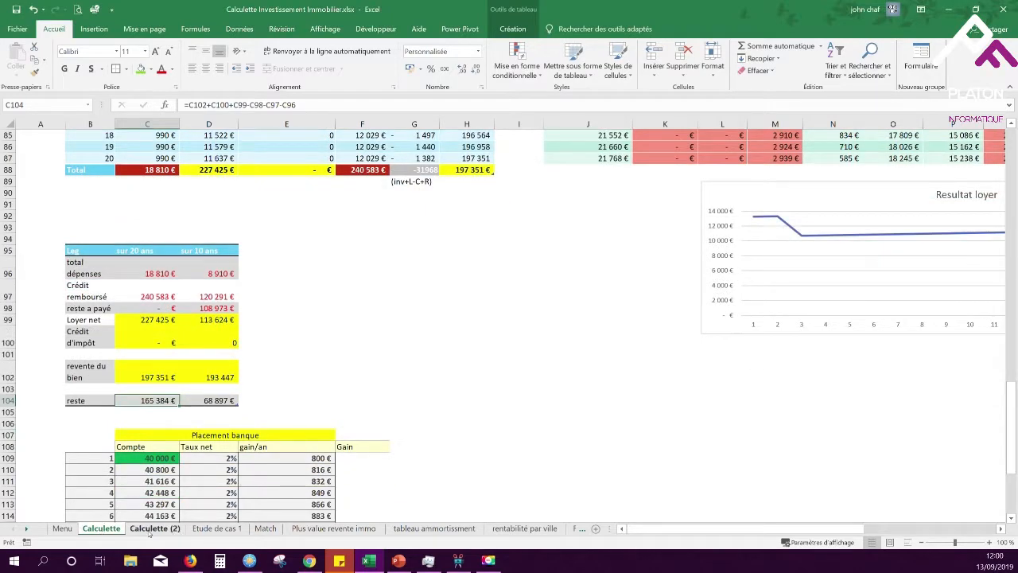
{"action": "scroll", "coordinate": [372, 414], "scroll_direction": "up", "scroll_amount": 2}
{"action": "scroll", "coordinate": [354, 446], "scroll_direction": "down", "scroll_amount": 2}
{"action": "scroll", "coordinate": [353, 446], "scroll_direction": "up", "scroll_amount": 2}
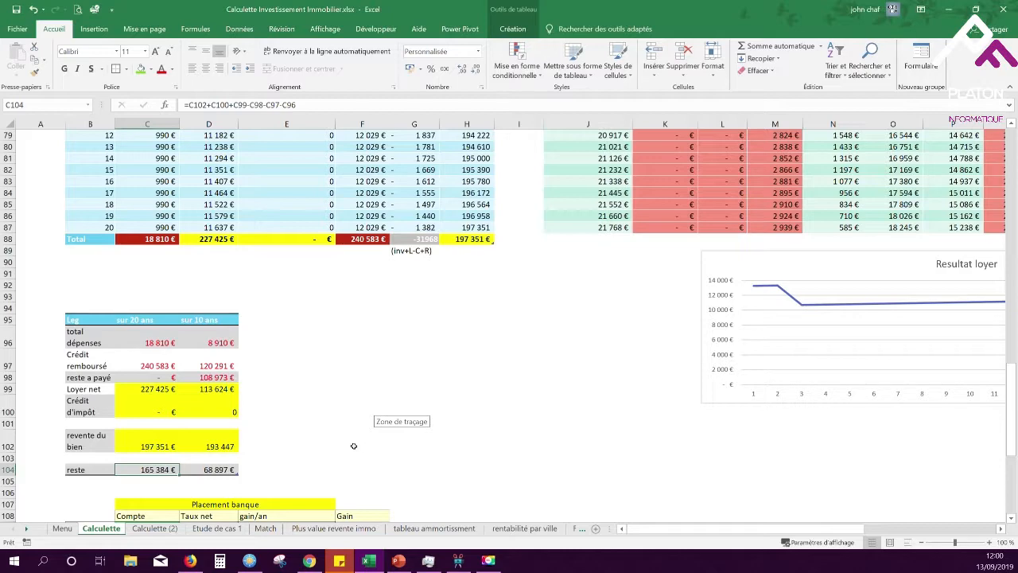
{"action": "scroll", "coordinate": [353, 446], "scroll_direction": "up", "scroll_amount": 9}
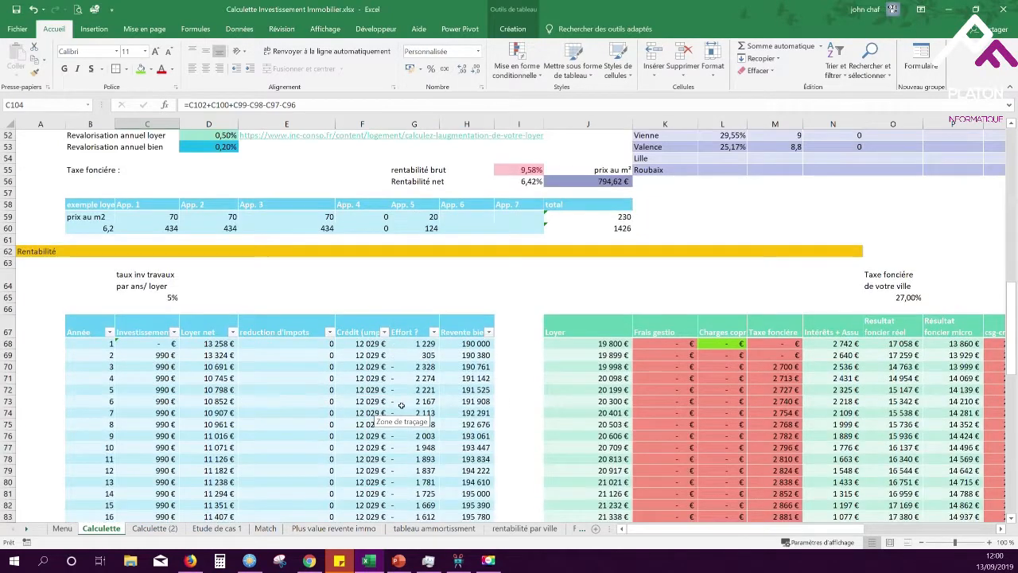
{"action": "scroll", "coordinate": [401, 405], "scroll_direction": "up", "scroll_amount": 8}
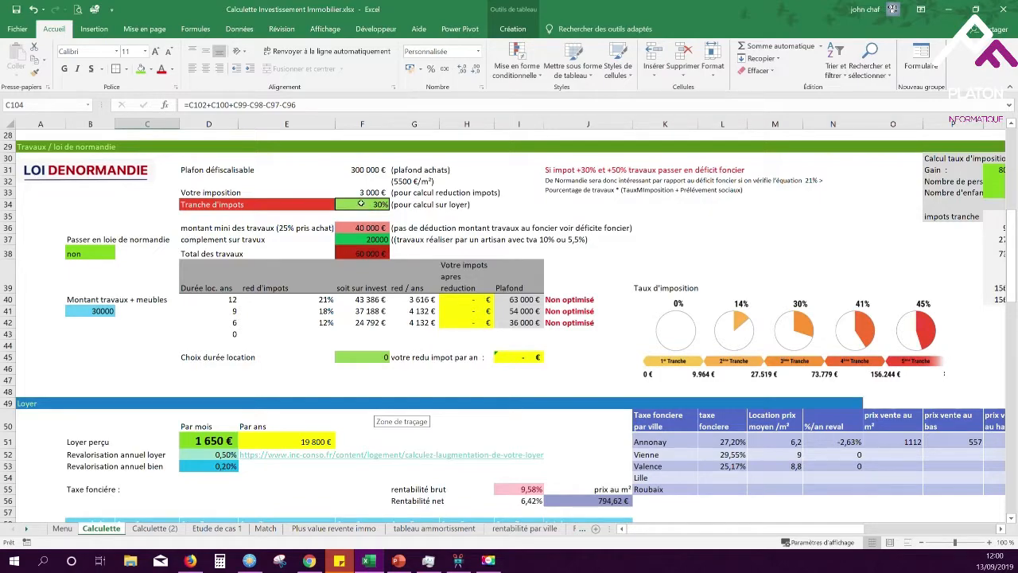
{"action": "left_click", "coordinate": [361, 203]}
{"action": "type", "text": "15"}
{"action": "key", "text": "Return"}
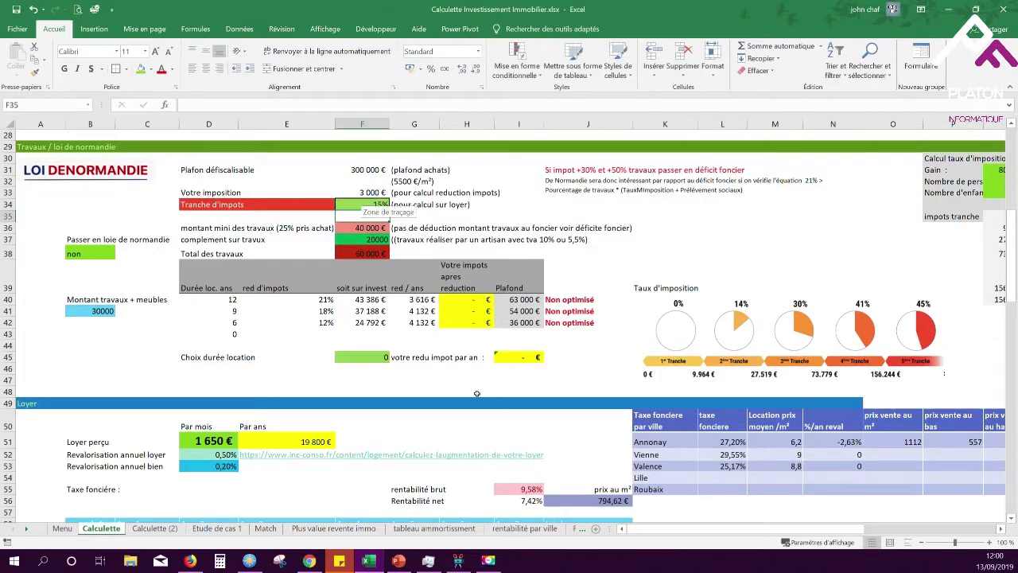
Step: Check the building's yearly Effort amounts and the reste over 20 and 10 years with the new tax bracket
{"action": "scroll", "coordinate": [481, 392], "scroll_direction": "down", "scroll_amount": 13}
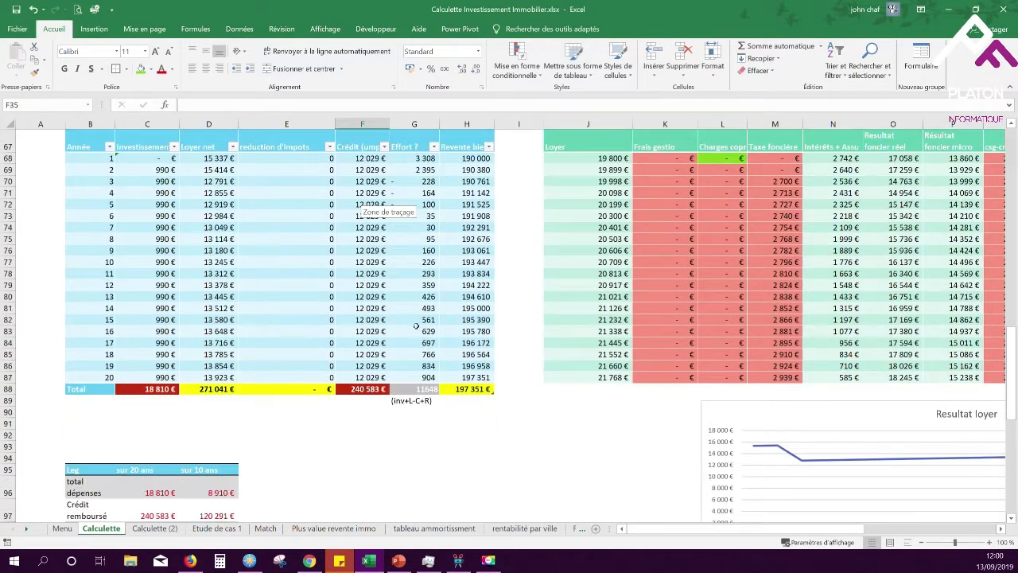
{"action": "left_click", "coordinate": [420, 323]}
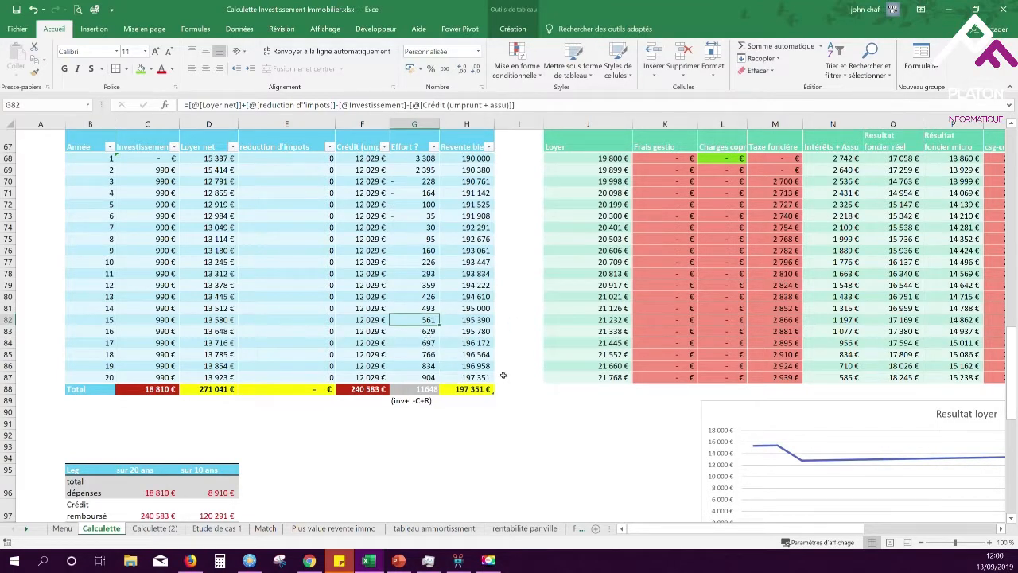
{"action": "scroll", "coordinate": [376, 403], "scroll_direction": "down", "scroll_amount": 3}
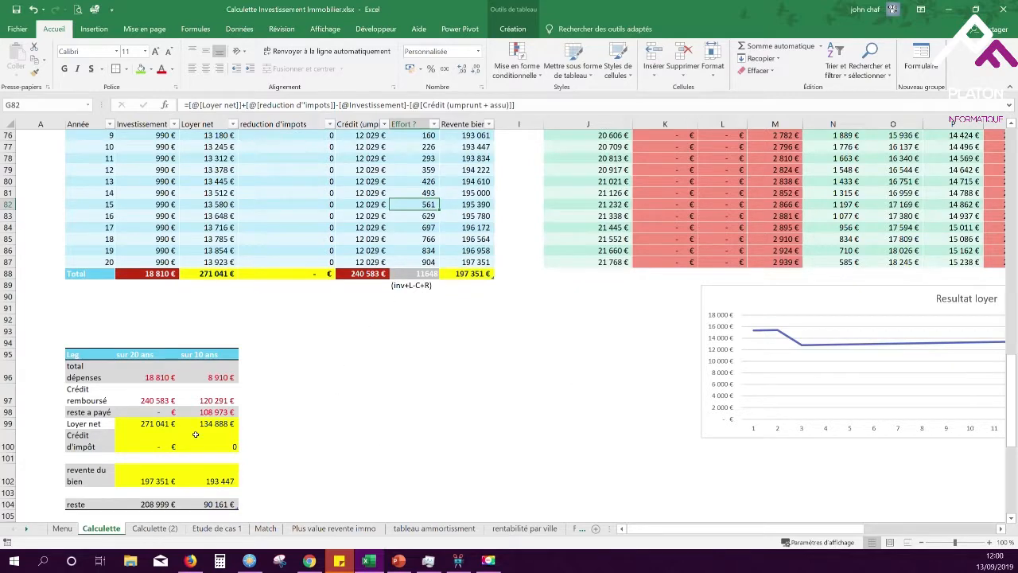
Step: Examine the studio's Effort amounts for years 10 to 15 and its 20-year and 10-year summary in Calculette (2)
{"action": "left_click", "coordinate": [153, 531]}
{"action": "scroll", "coordinate": [402, 257], "scroll_direction": "up", "scroll_amount": 6}
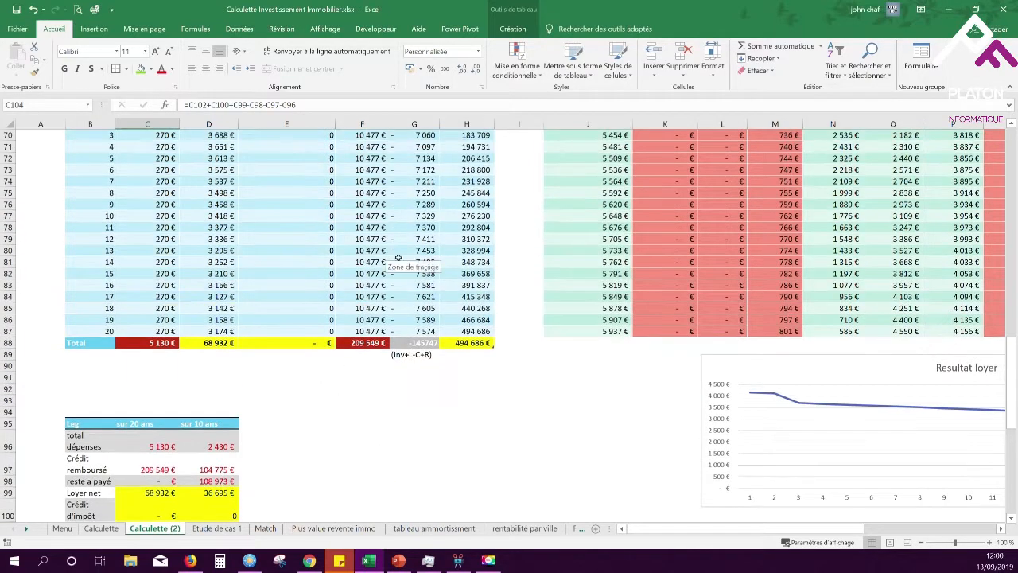
{"action": "left_click_drag", "start_coordinate": [422, 219], "coordinate": [426, 273]}
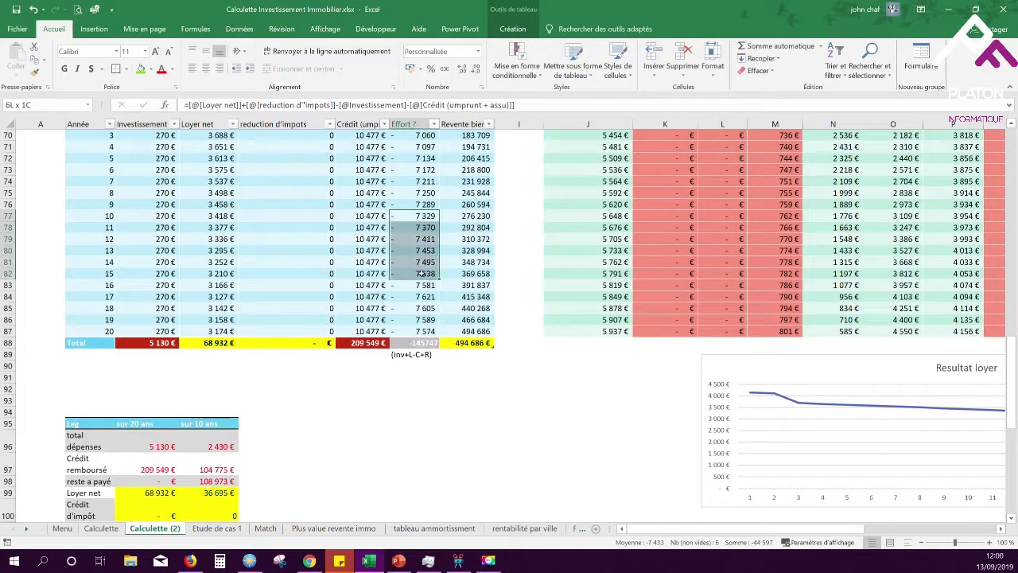
{"action": "left_click", "coordinate": [381, 433]}
{"action": "scroll", "coordinate": [335, 454], "scroll_direction": "down", "scroll_amount": 2}
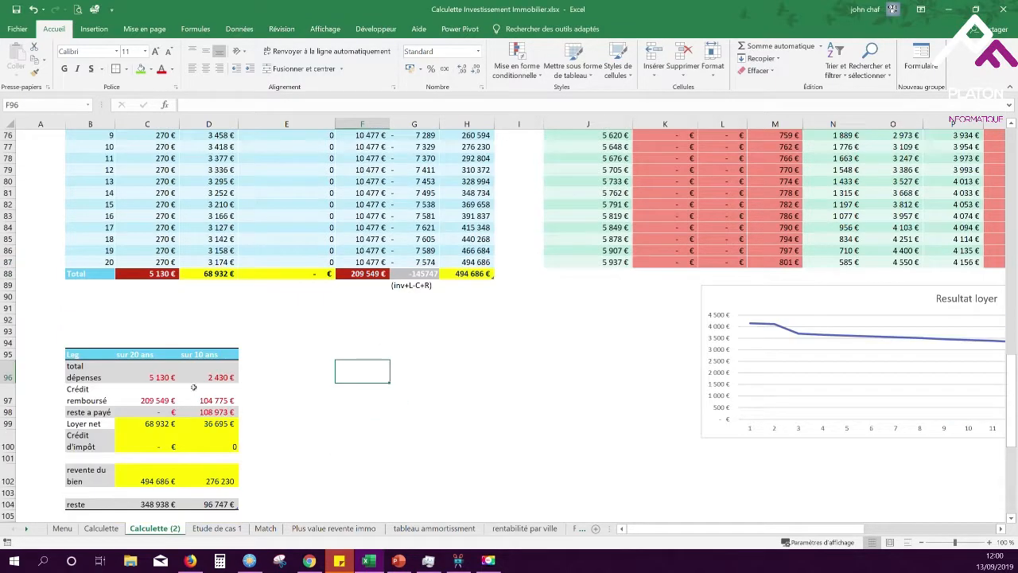
Step: Inspect the building's Effort amounts between years 8 and 14 in the Calculette sheet's Rentabilité table
{"action": "left_click", "coordinate": [102, 529]}
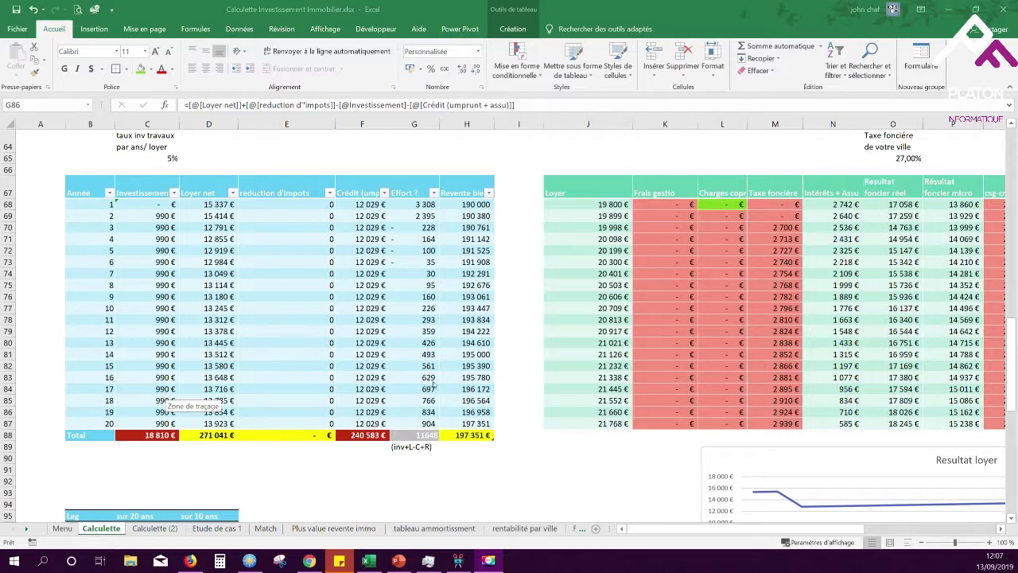
{"action": "left_click", "coordinate": [422, 330]}
{"action": "left_click", "coordinate": [417, 355]}
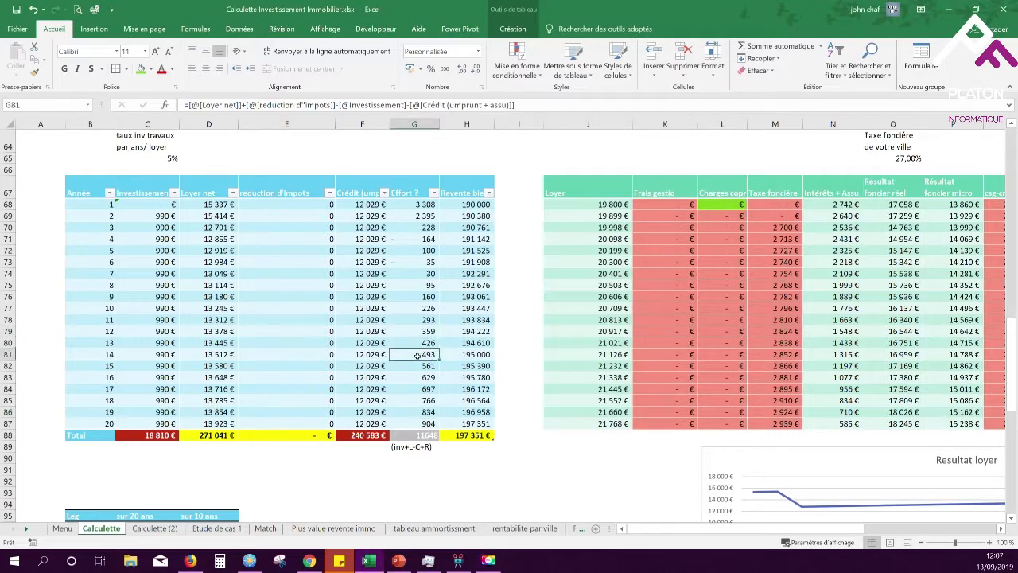
{"action": "left_click", "coordinate": [415, 288]}
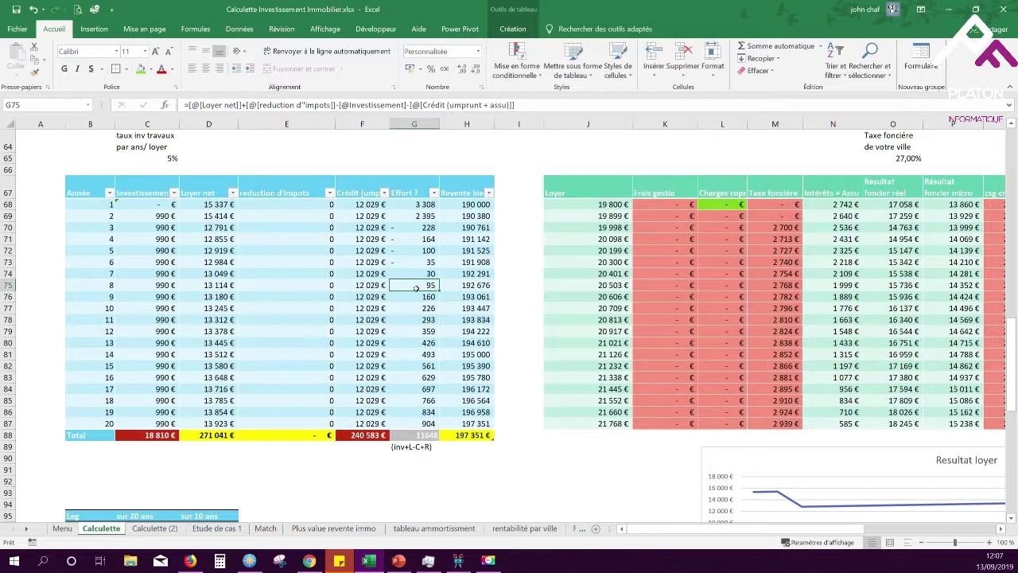
{"action": "left_click", "coordinate": [418, 309]}
{"action": "left_click", "coordinate": [419, 330]}
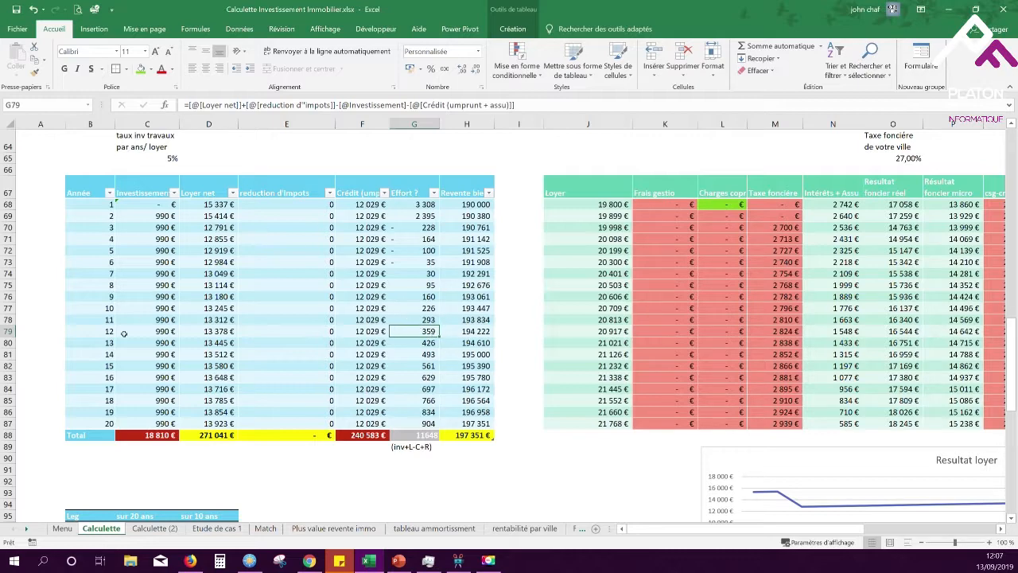
Step: Review the studio's Revalorisation annuel bien, yearly Effort amounts and year 10 Loyer net in Calculette (2)
{"action": "left_click", "coordinate": [150, 529]}
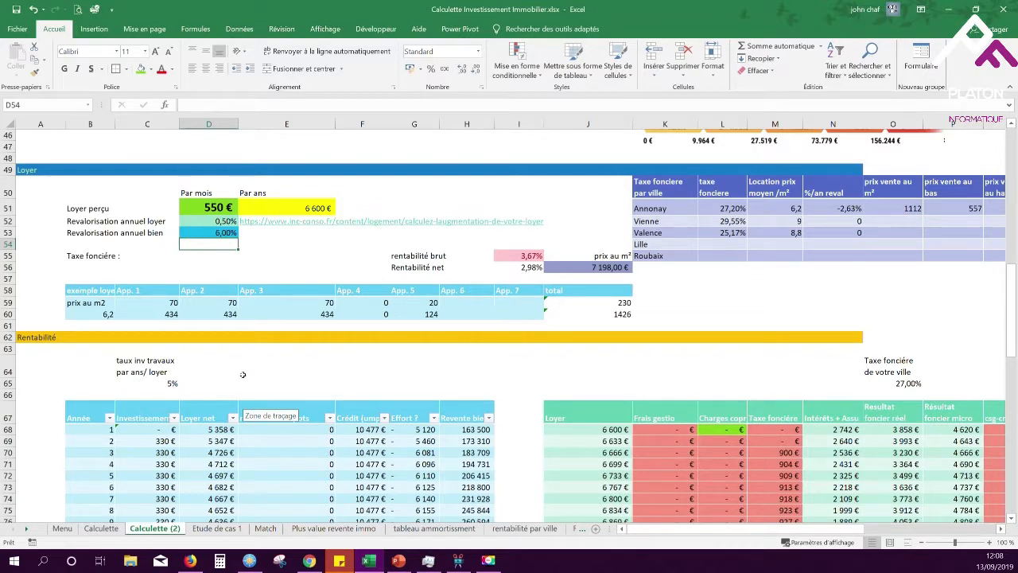
{"action": "left_click", "coordinate": [199, 231]}
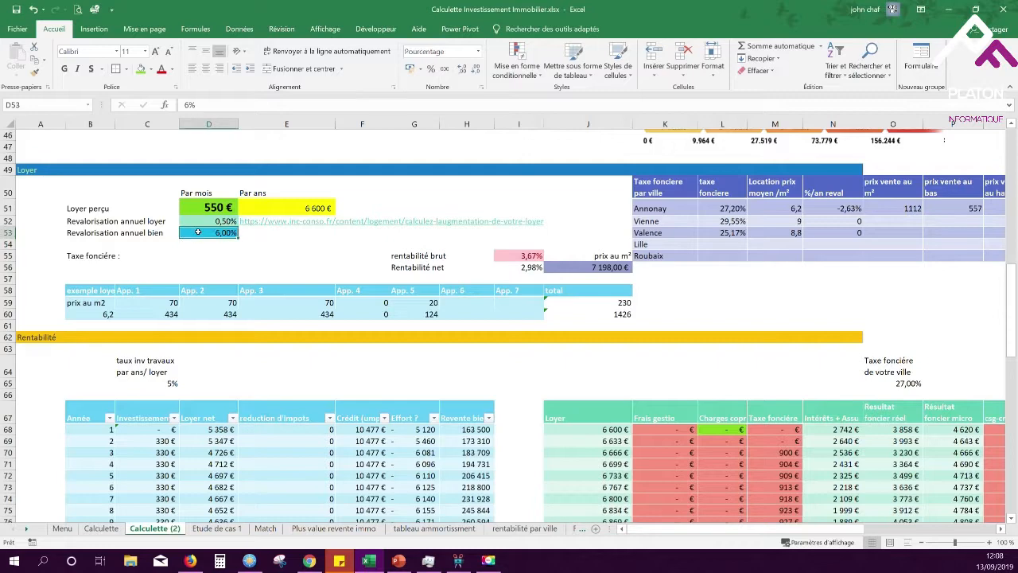
{"action": "scroll", "coordinate": [298, 247], "scroll_direction": "down", "scroll_amount": 2}
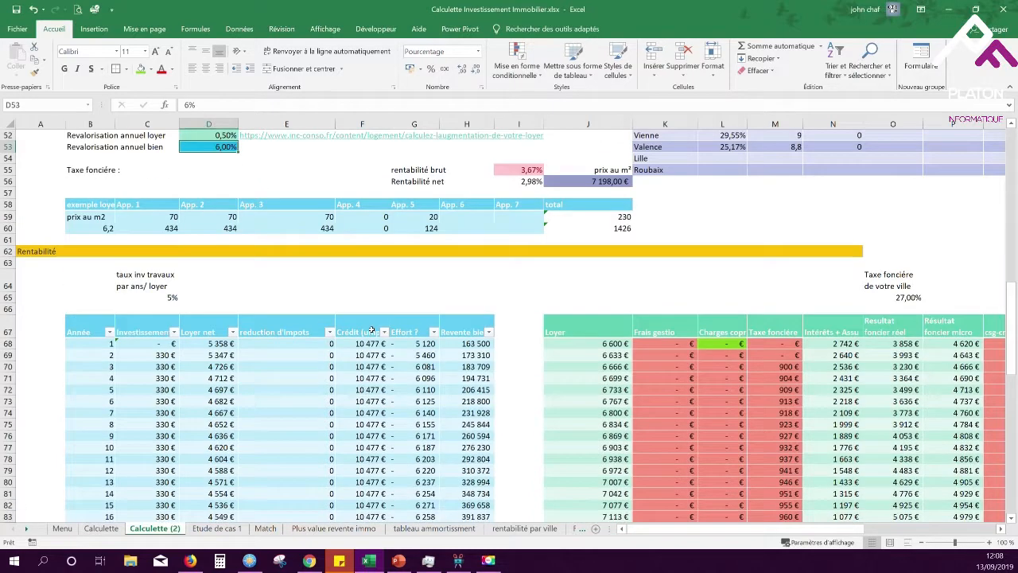
{"action": "left_click", "coordinate": [404, 378]}
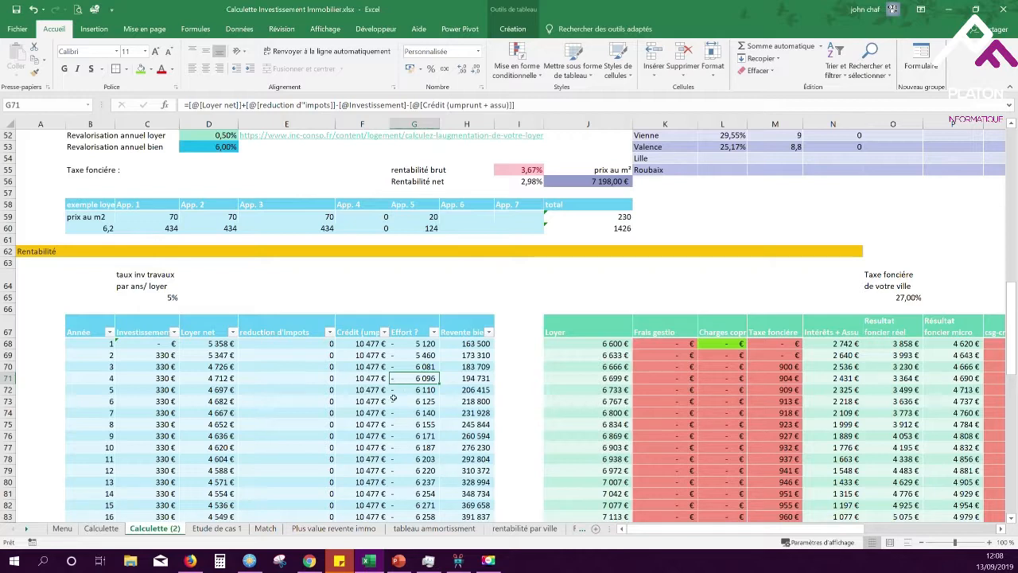
{"action": "scroll", "coordinate": [414, 415], "scroll_direction": "down", "scroll_amount": 2}
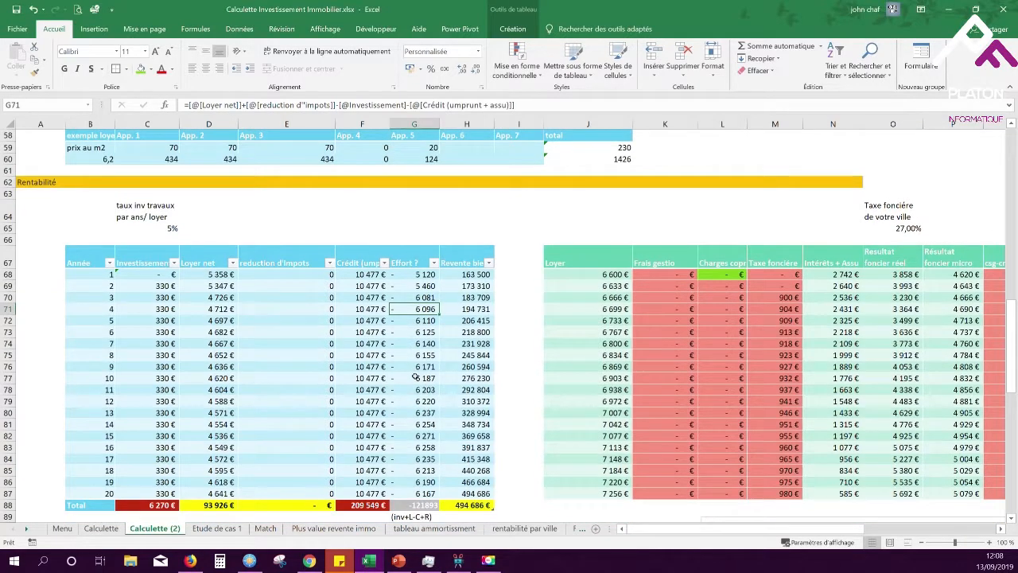
{"action": "left_click", "coordinate": [418, 378]}
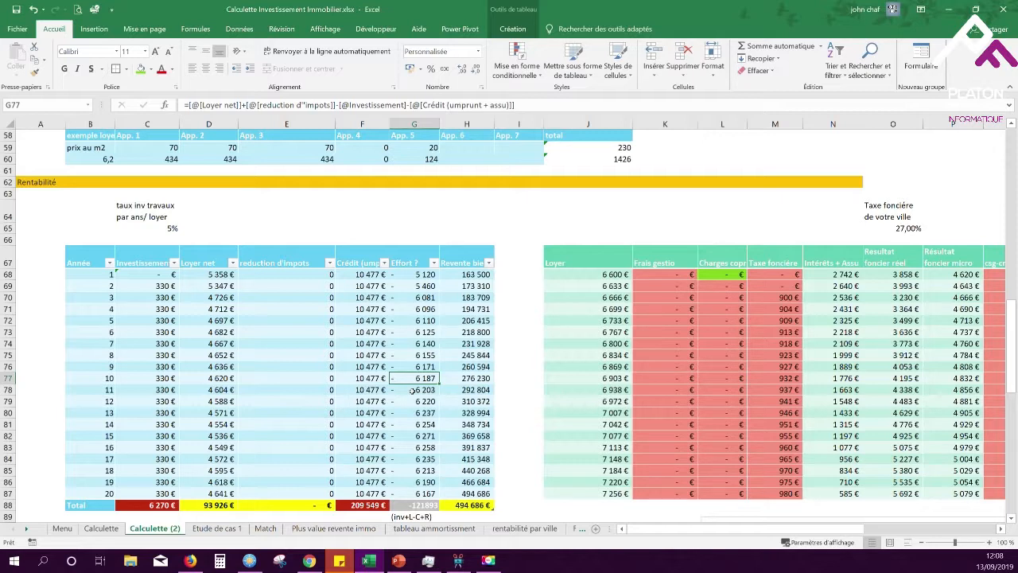
{"action": "left_click", "coordinate": [217, 378]}
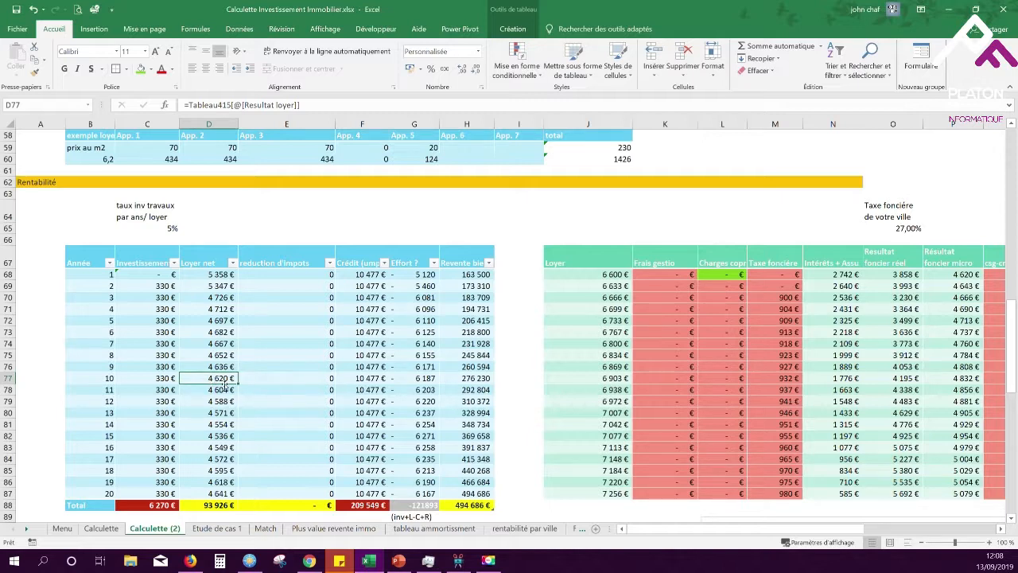
{"action": "scroll", "coordinate": [225, 385], "scroll_direction": "up", "scroll_amount": 3}
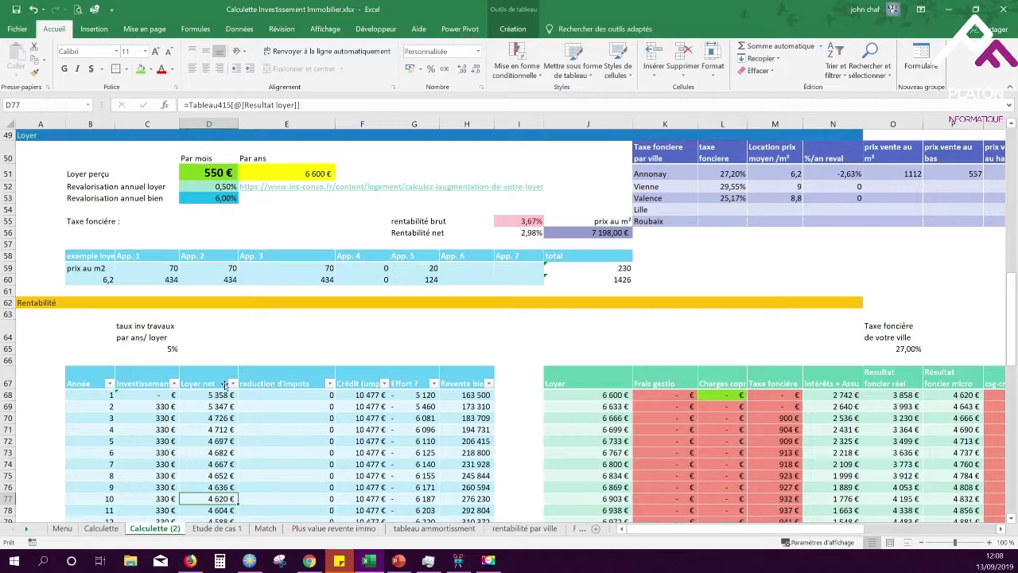
{"action": "left_click", "coordinate": [204, 200]}
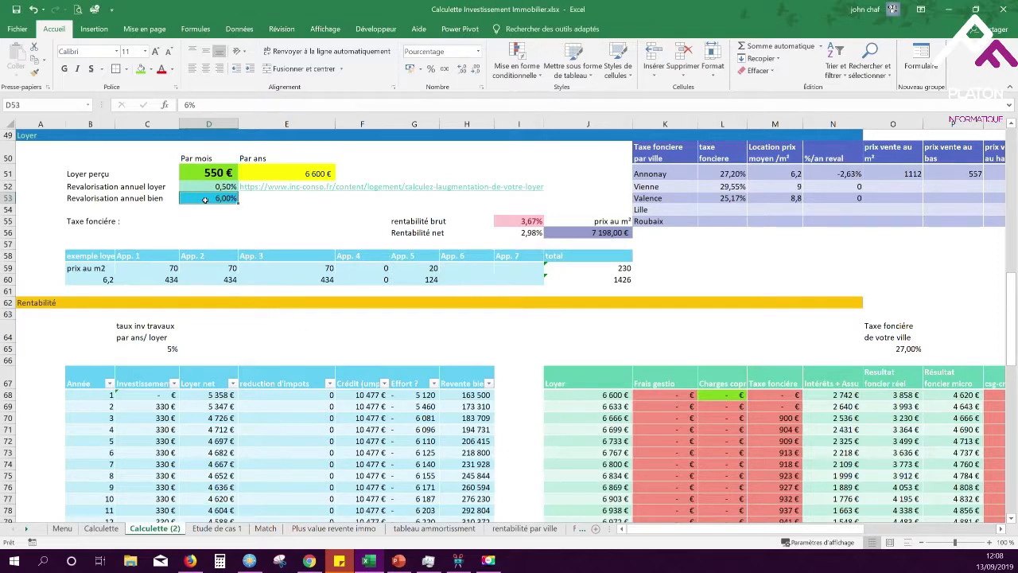
Step: Set the studio's Revalorisation annuel bien to 2% in Calculette (2) and check its reste over 20 years
{"action": "type", "text": "2"}
{"action": "key", "text": "Return"}
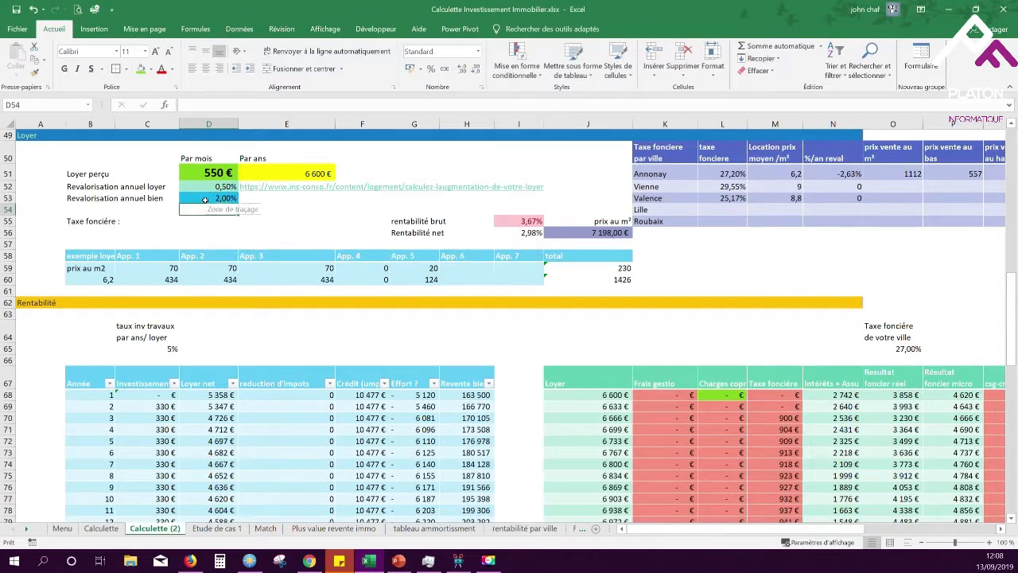
{"action": "scroll", "coordinate": [249, 309], "scroll_direction": "down", "scroll_amount": 5}
{"action": "scroll", "coordinate": [250, 309], "scroll_direction": "down", "scroll_amount": 5}
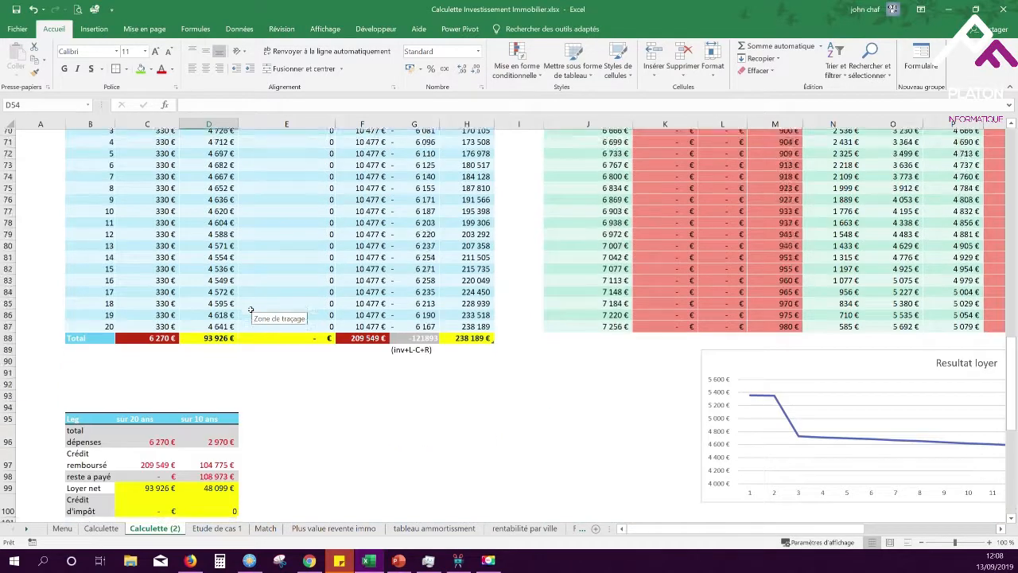
{"action": "left_click", "coordinate": [137, 471]}
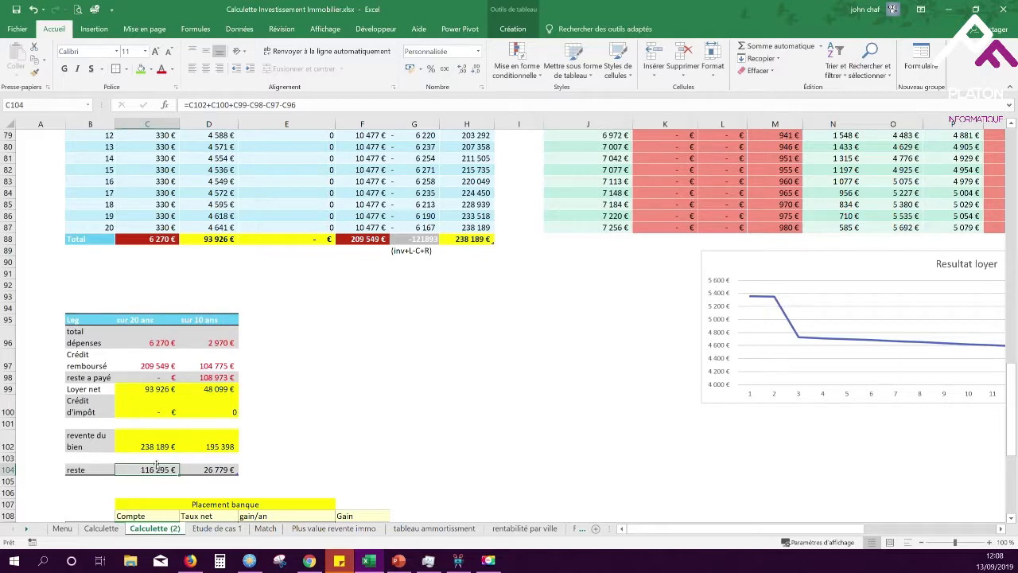
Step: Check the building's reste over 20 years in the Calculette sheet for comparison with the studio
{"action": "left_click", "coordinate": [97, 529]}
{"action": "scroll", "coordinate": [157, 427], "scroll_direction": "down", "scroll_amount": 2}
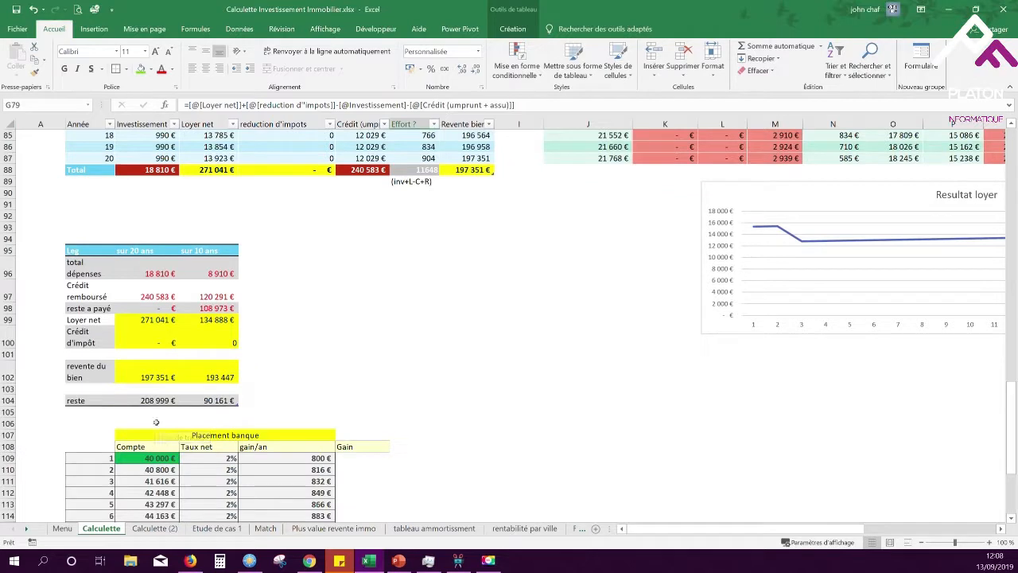
{"action": "left_click", "coordinate": [147, 400]}
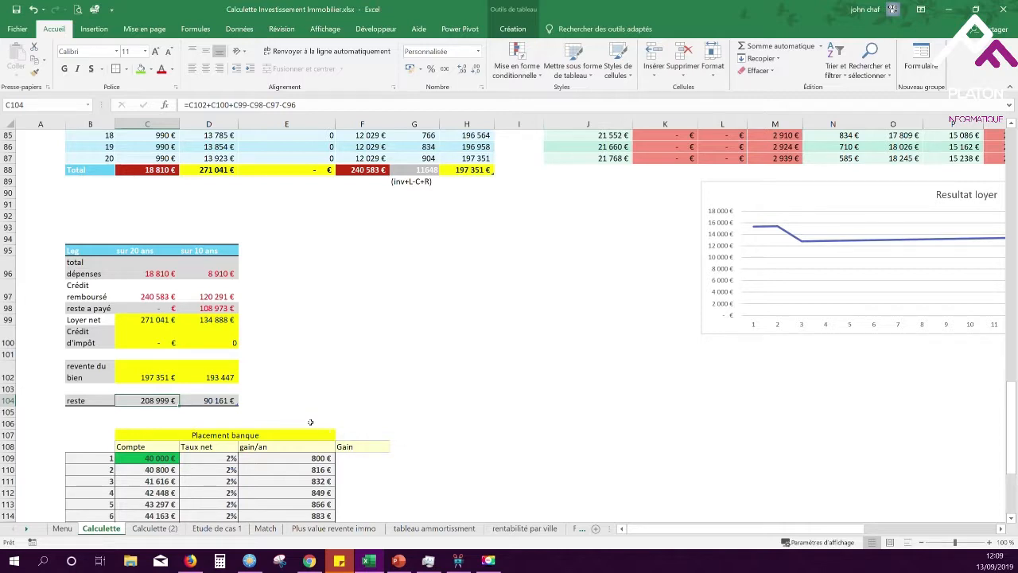
Step: Review the studio's Revalorisation annuel bien, year 2 Effort amount and rentabilité brut in Calculette (2)
{"action": "left_click", "coordinate": [154, 528]}
{"action": "scroll", "coordinate": [357, 222], "scroll_direction": "up", "scroll_amount": 6}
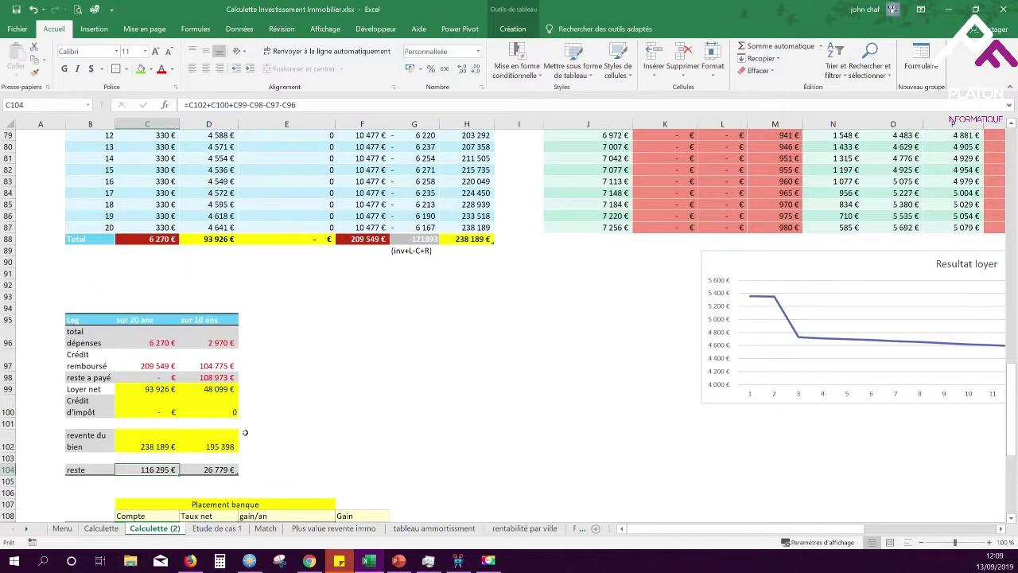
{"action": "scroll", "coordinate": [296, 307], "scroll_direction": "up", "scroll_amount": 8}
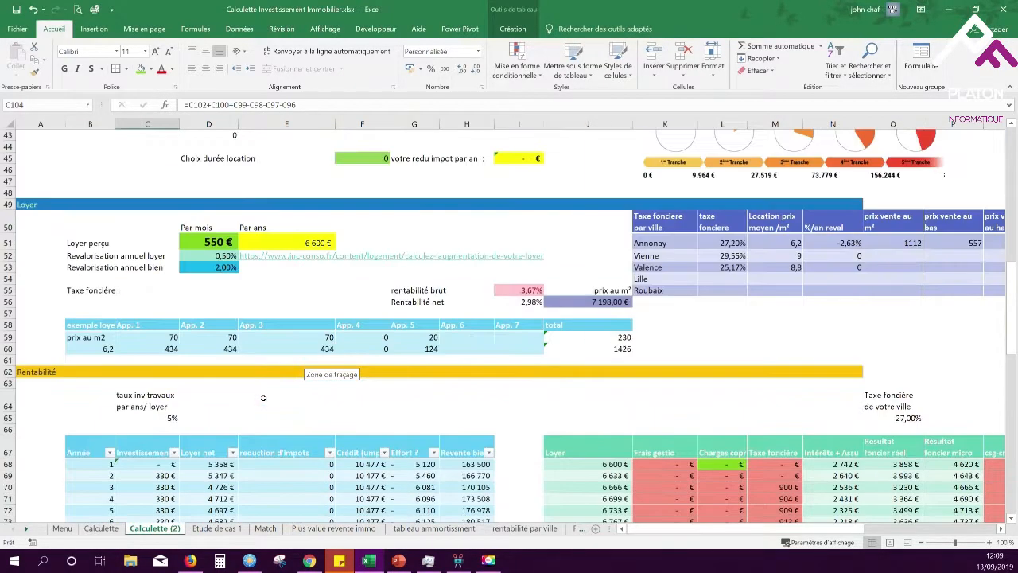
{"action": "left_click", "coordinate": [211, 268]}
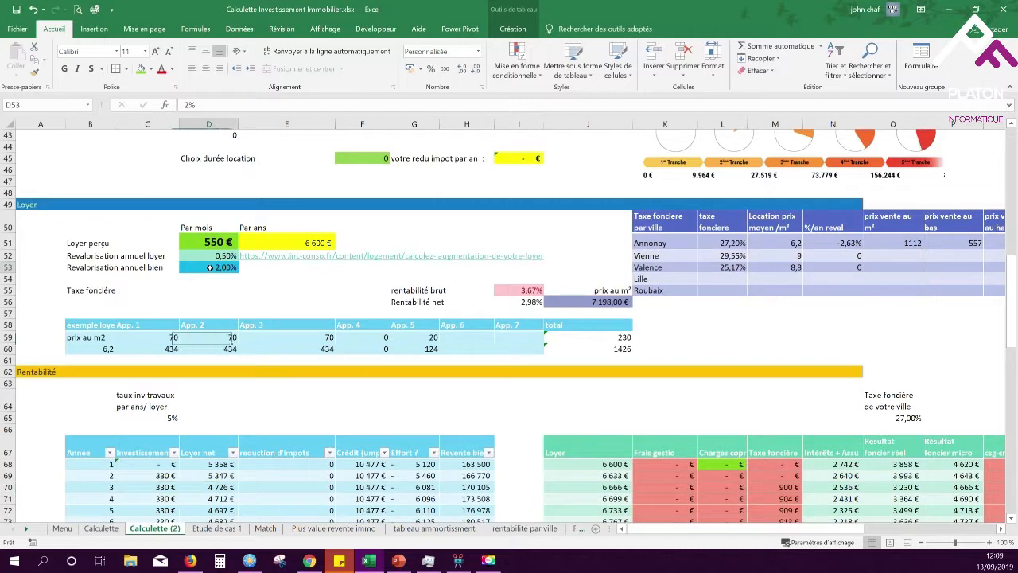
{"action": "left_click", "coordinate": [404, 475]}
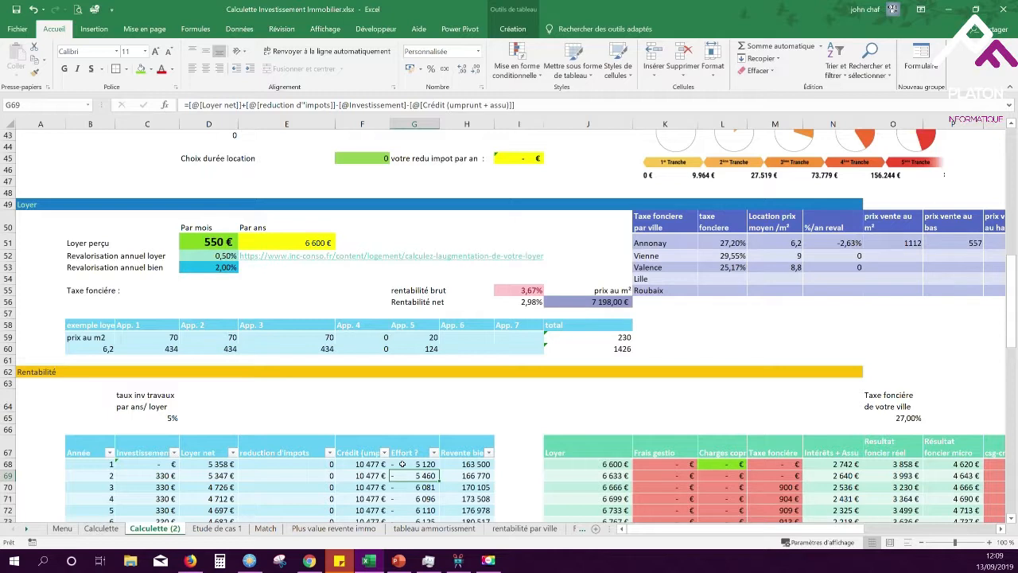
{"action": "left_click", "coordinate": [207, 271]}
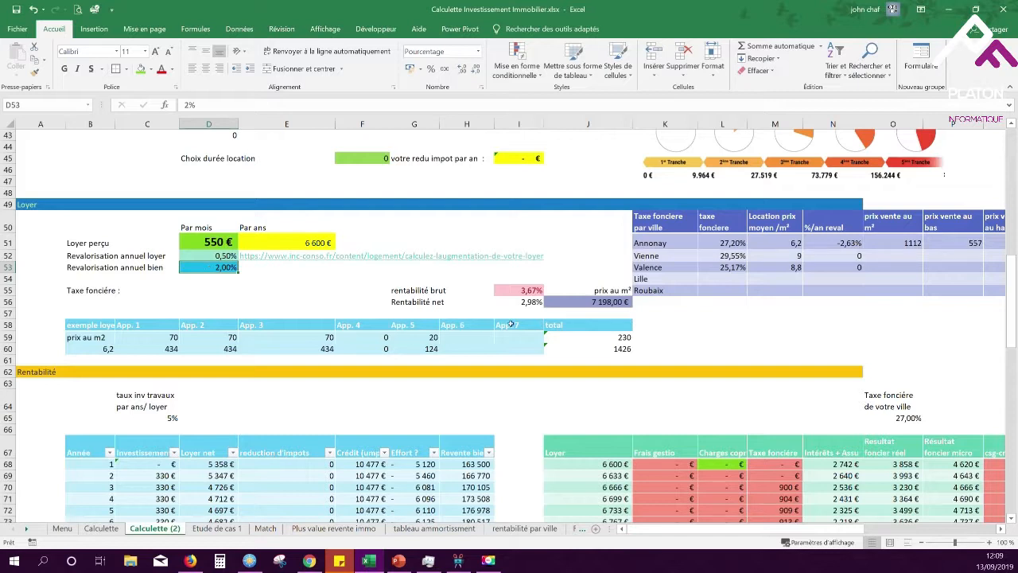
{"action": "left_click", "coordinate": [522, 290]}
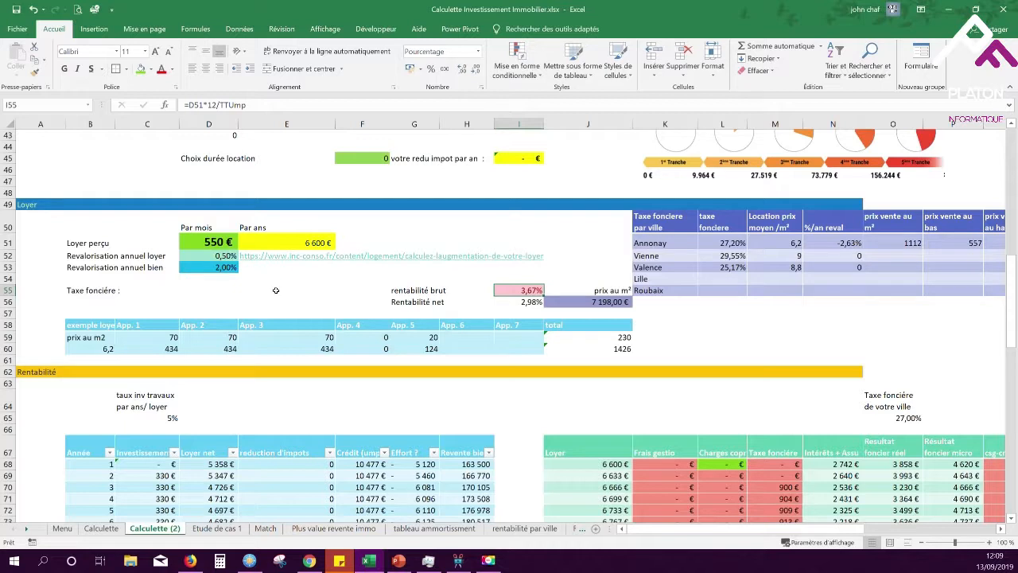
Step: Set the studio's Revalorisation annuel bien to -1%
{"action": "left_click", "coordinate": [209, 268]}
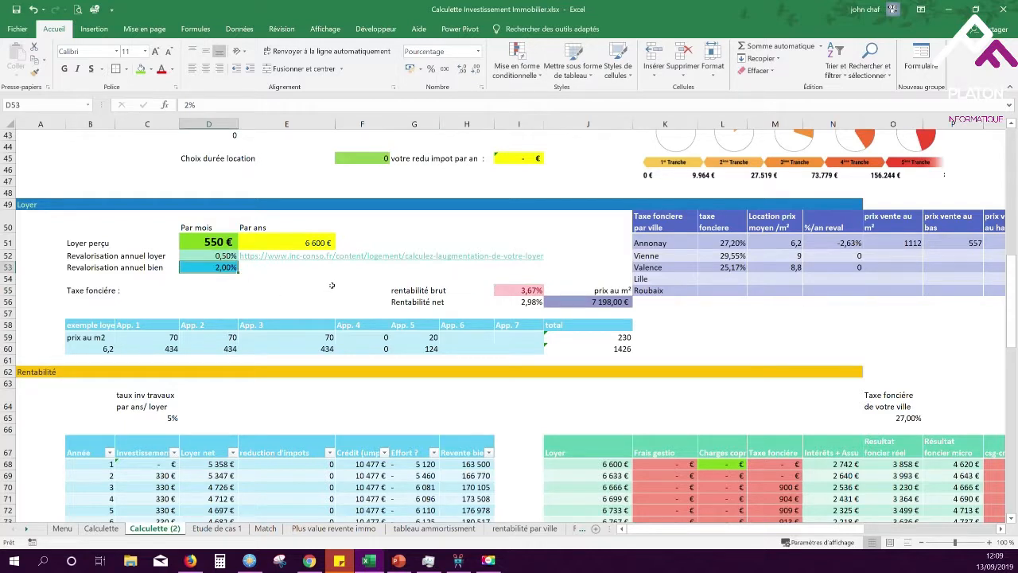
{"action": "type", "text": "-1"}
{"action": "key", "text": "Return"}
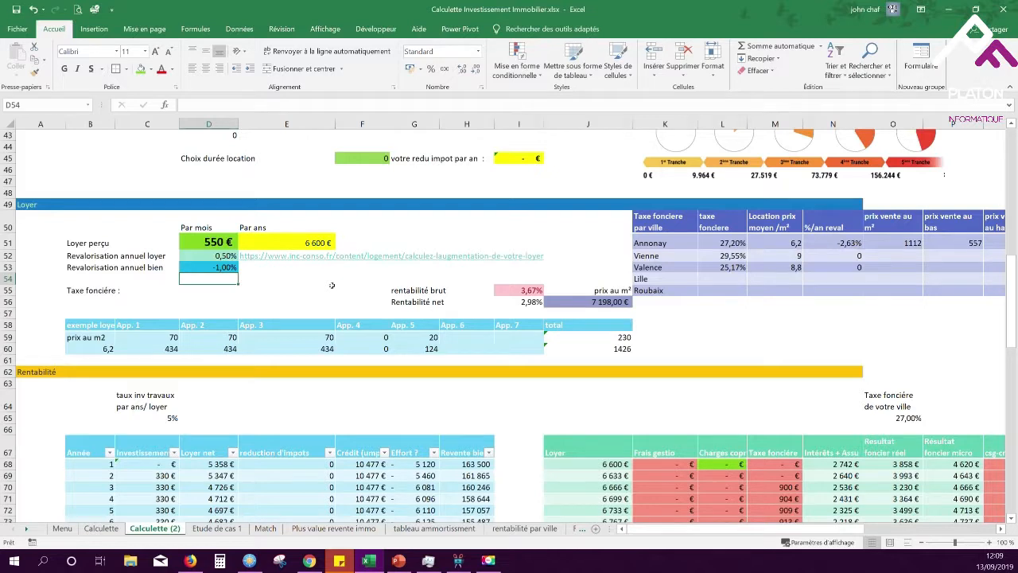
{"action": "key", "text": "Up"}
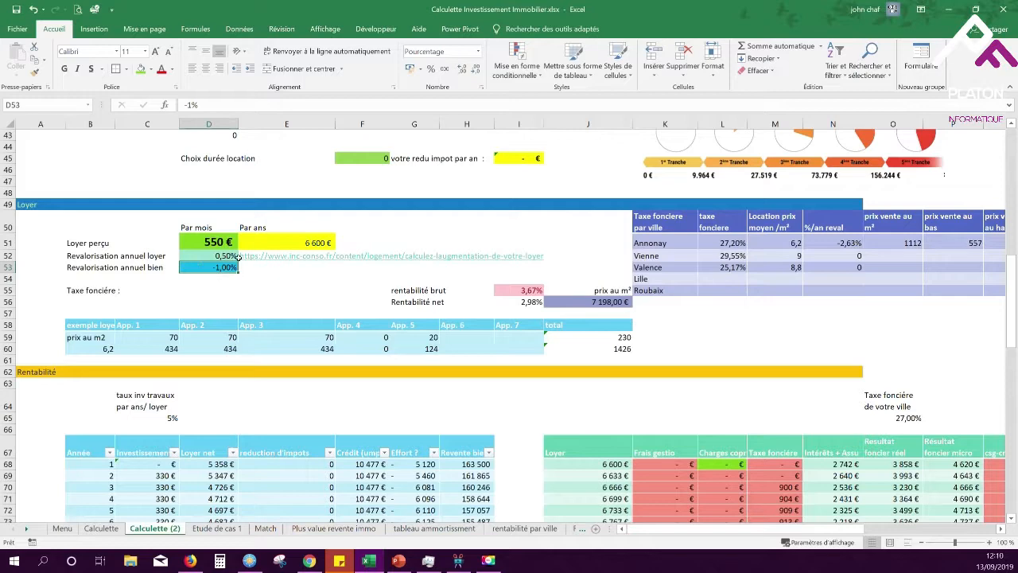
Step: Examine the studio's revente du bien and reste over 20 and 10 years with the negative revaluation rate
{"action": "scroll", "coordinate": [203, 296], "scroll_direction": "down", "scroll_amount": 14}
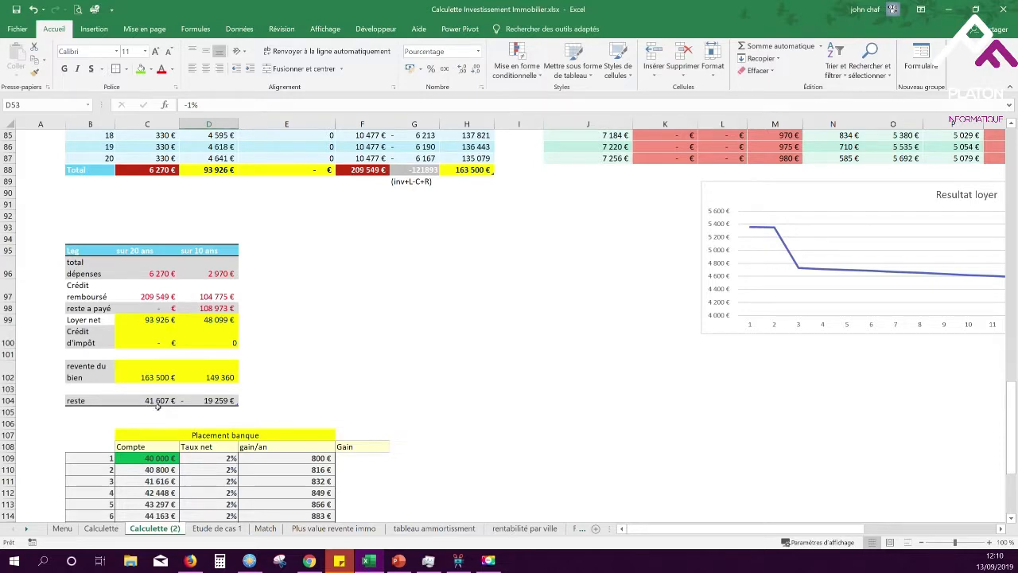
{"action": "scroll", "coordinate": [149, 405], "scroll_direction": "down", "scroll_amount": 2}
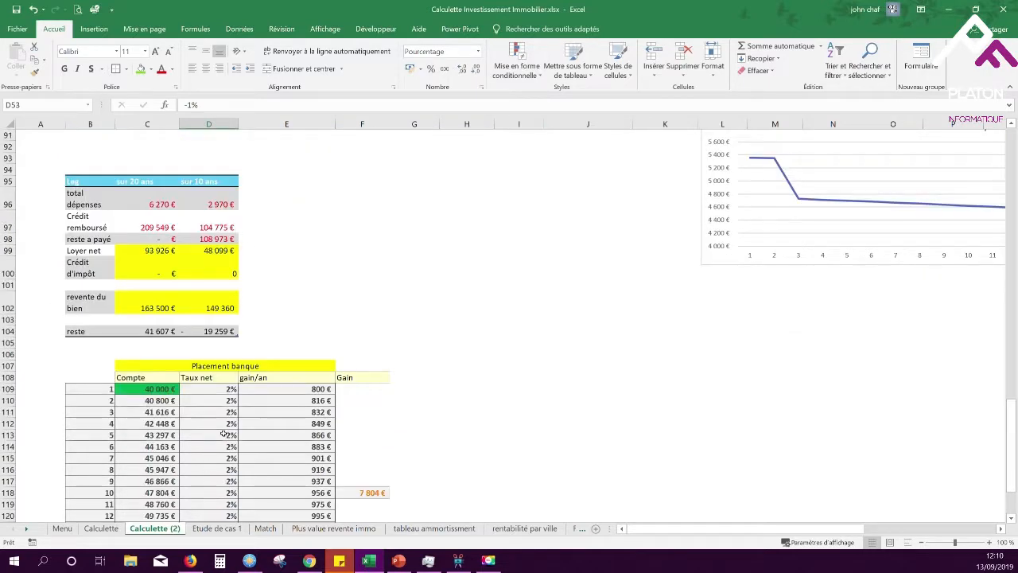
{"action": "scroll", "coordinate": [218, 428], "scroll_direction": "up", "scroll_amount": 4}
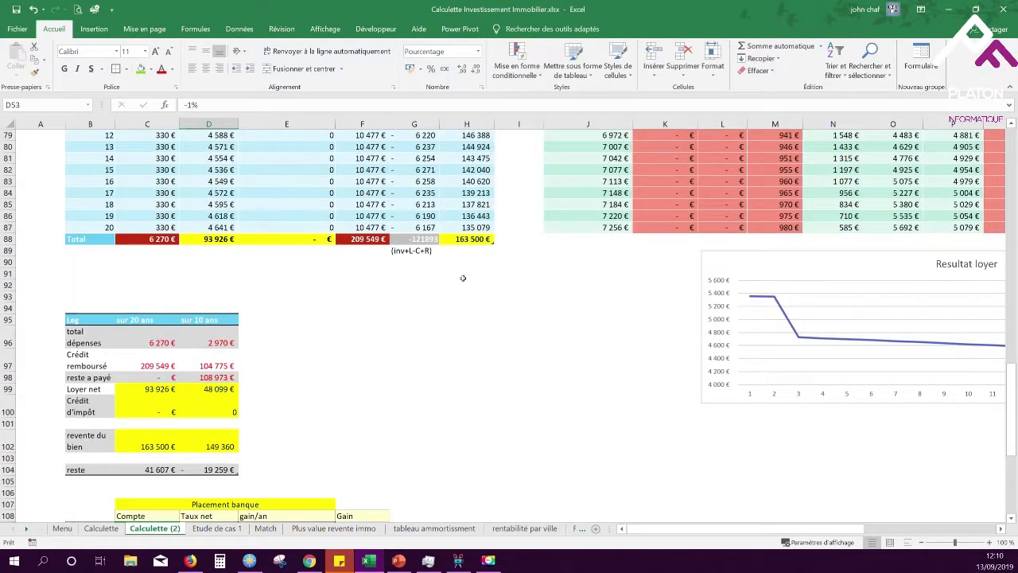